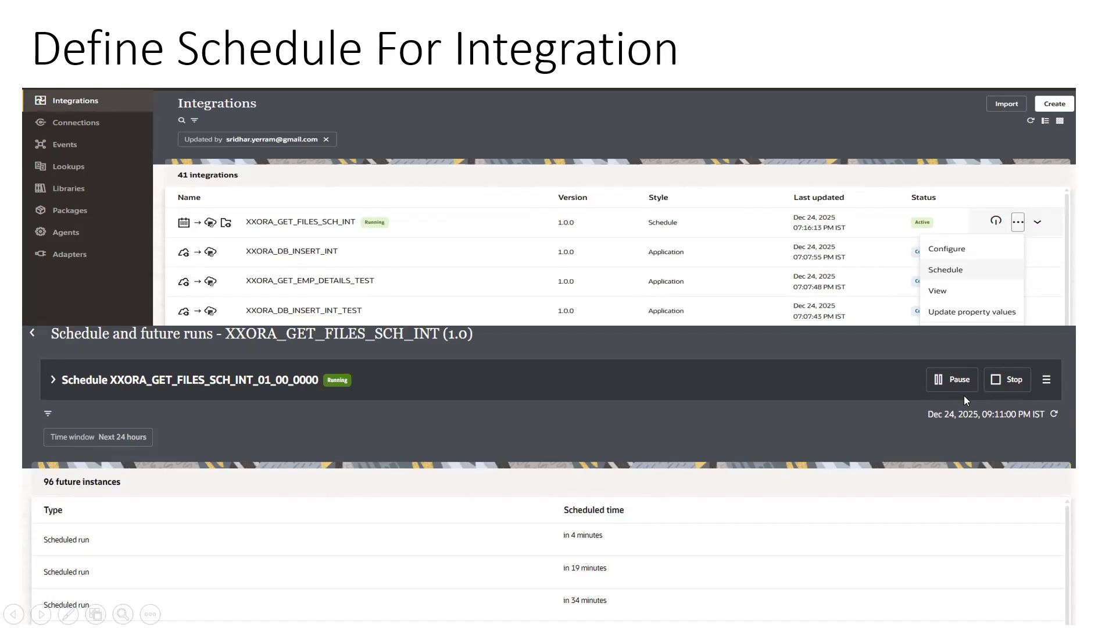
# End the slide show, switch to Chrome and open the XXORA_GET_FILES_SCH_INT integration
pyautogui.click(964, 396)
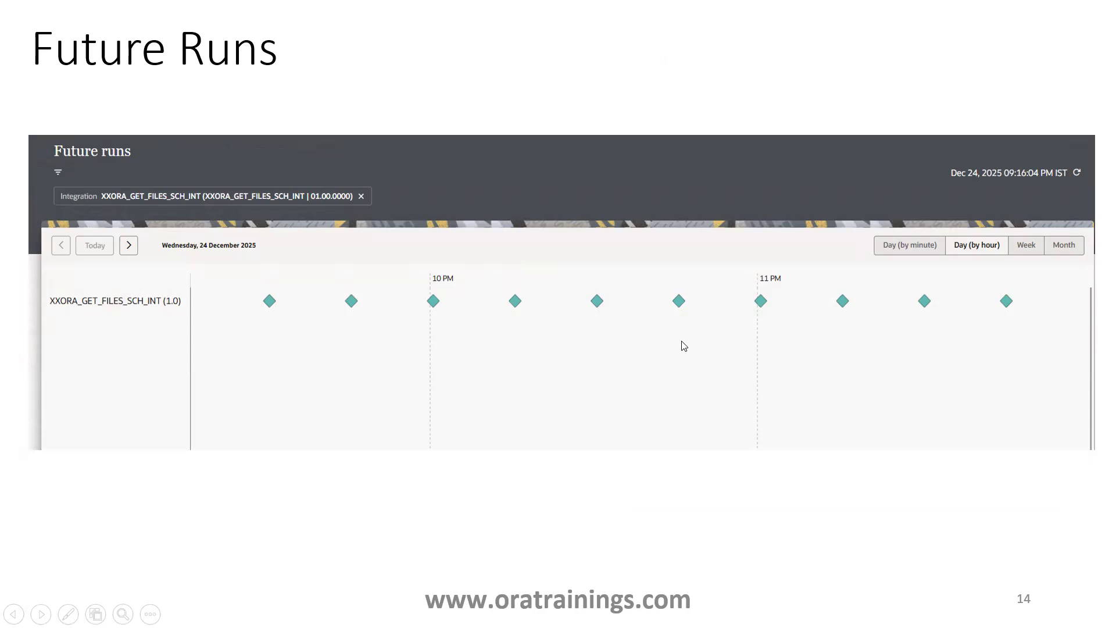
pyautogui.press('Escape')
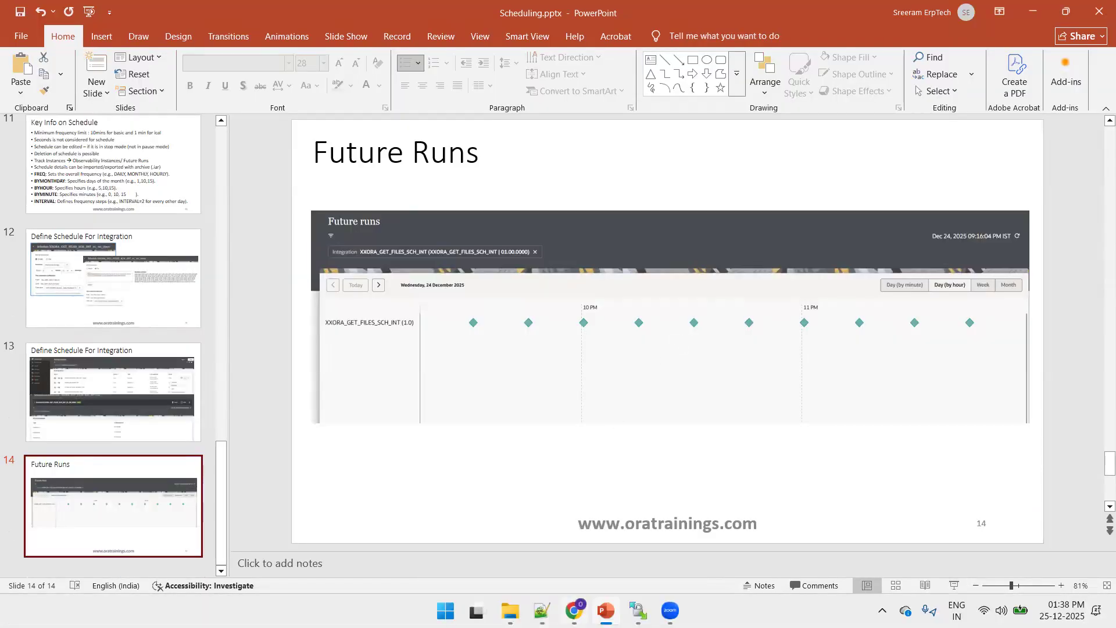
pyautogui.click(566, 537)
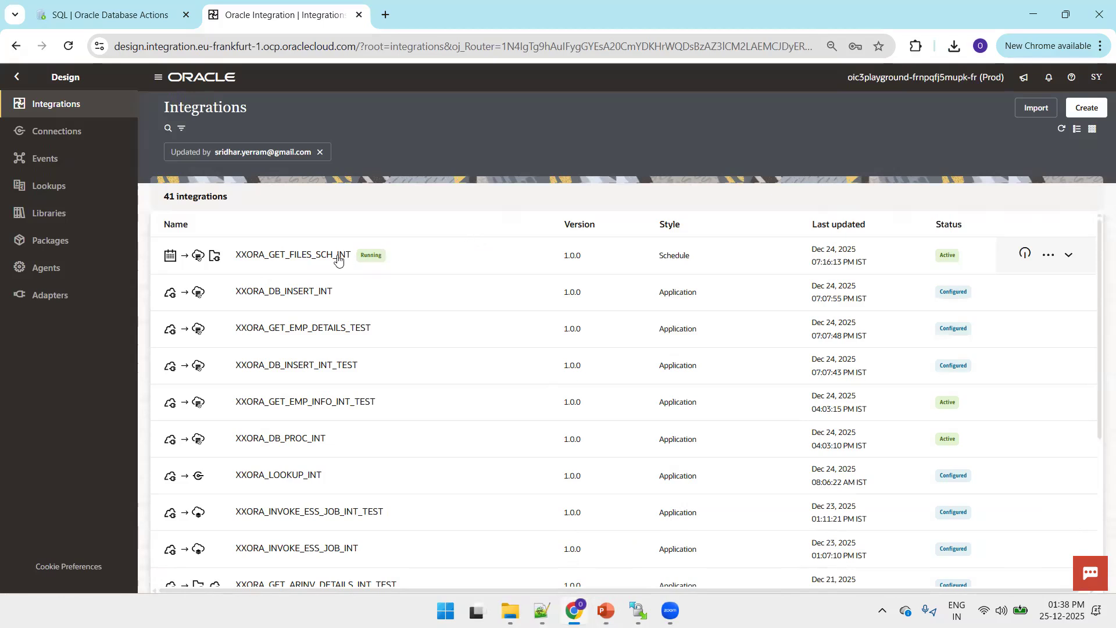
pyautogui.click(319, 259)
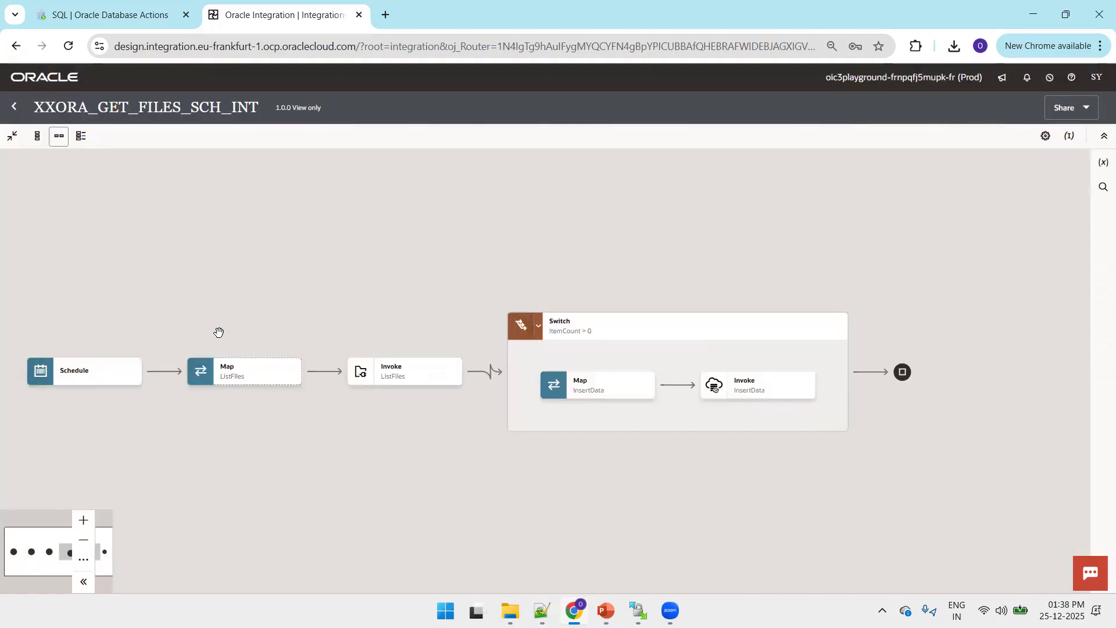
# Review the ListFiles FTP invoke's configuration through its operations page, and close it
pyautogui.moveTo(145, 327); pyautogui.dragTo(172, 248)
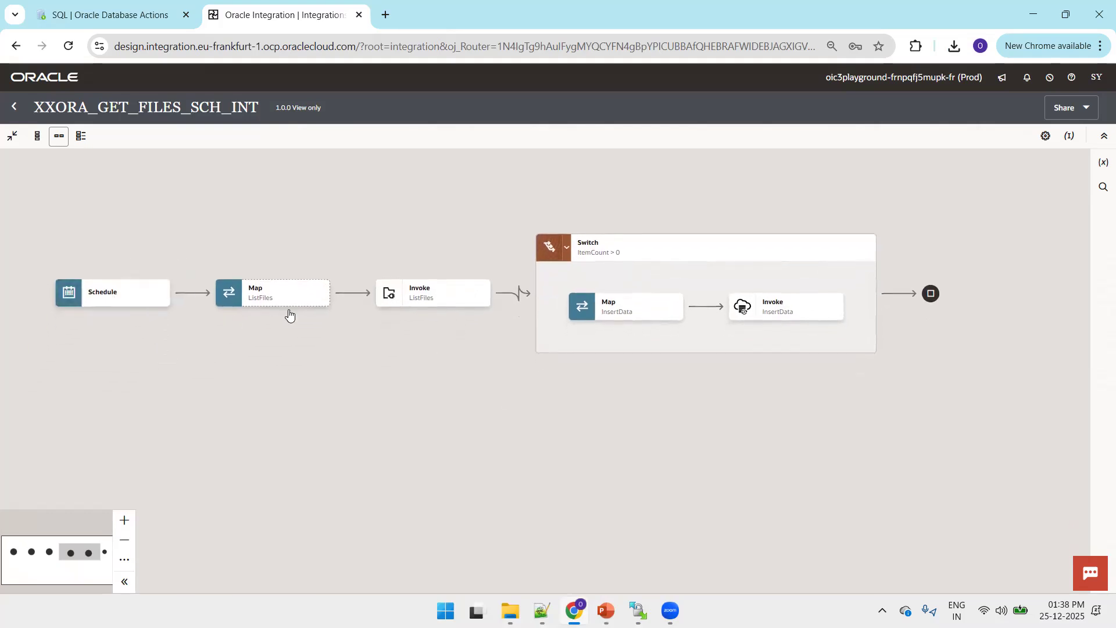
pyautogui.moveTo(425, 307)
pyautogui.click(480, 301)
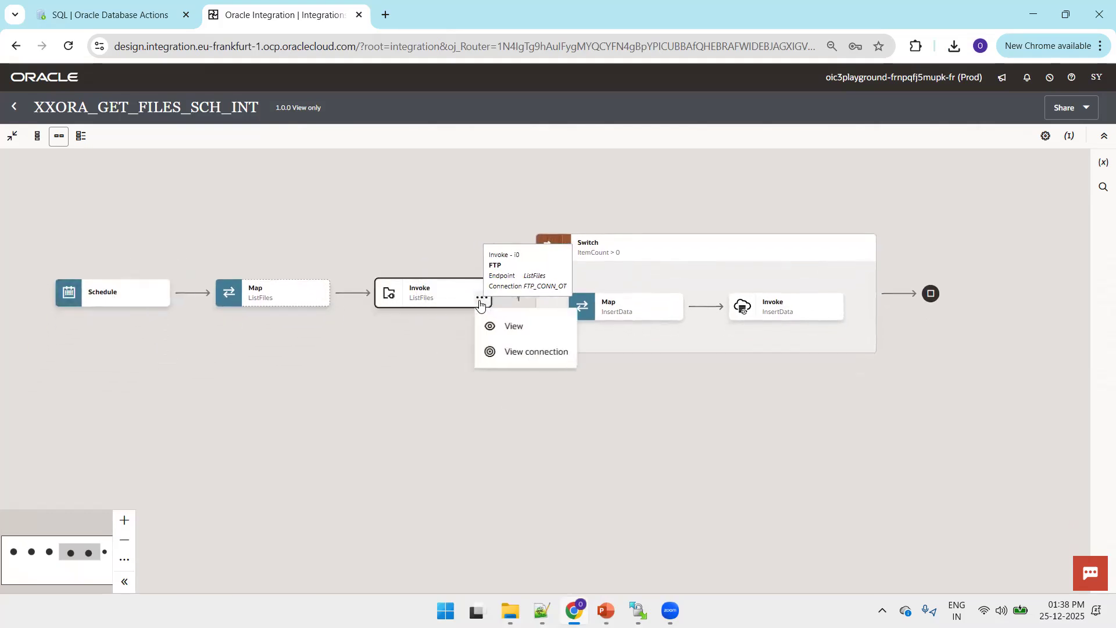
pyautogui.click(499, 326)
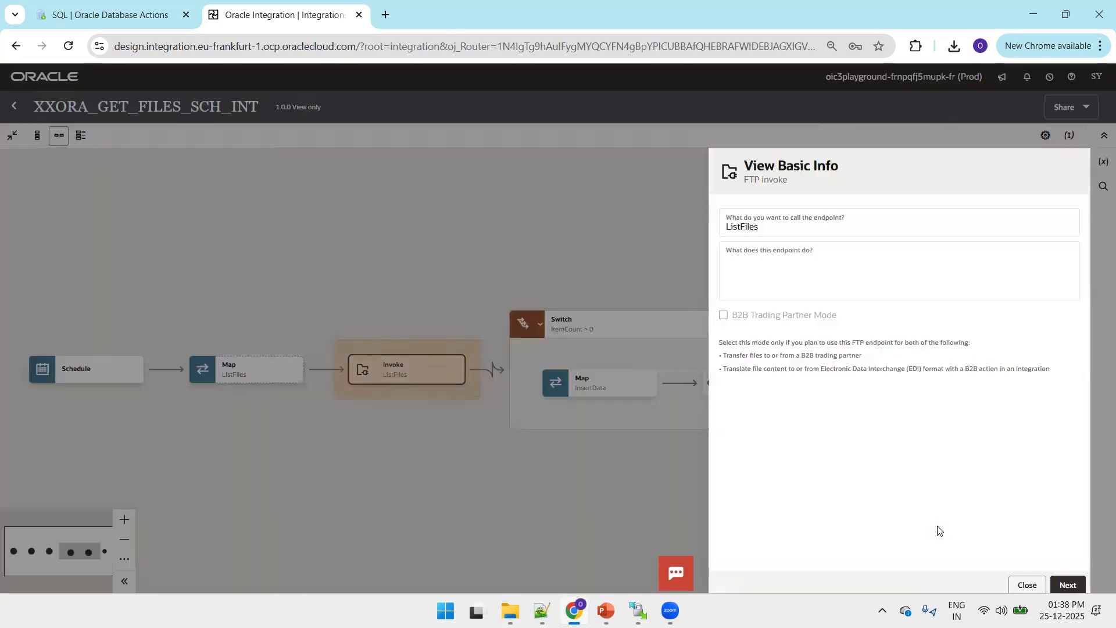
pyautogui.click(1067, 575)
pyautogui.click(1067, 575)
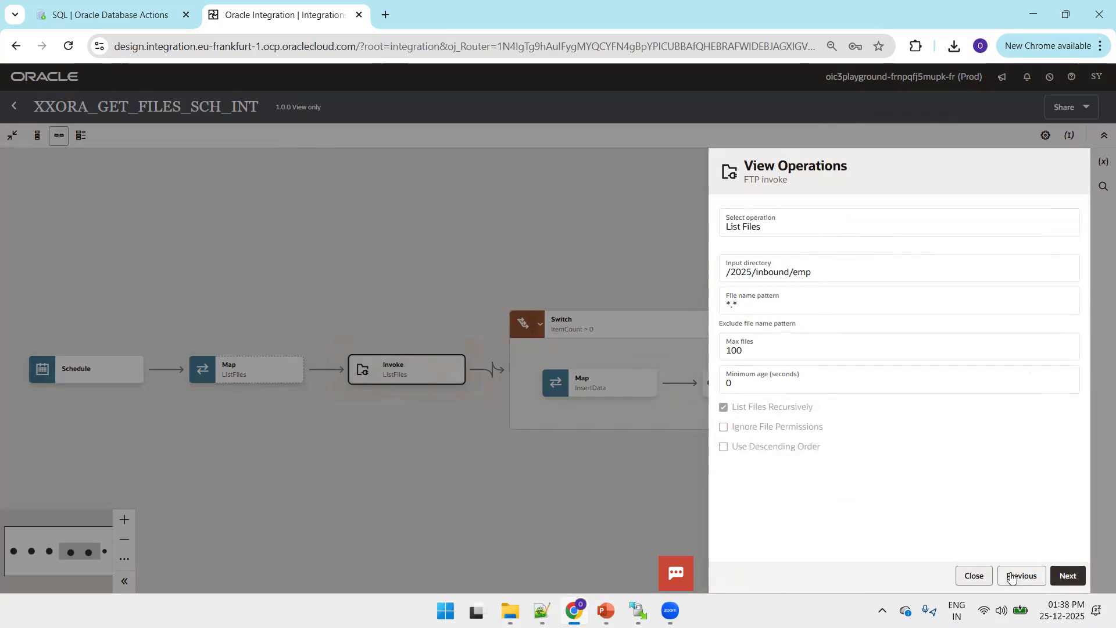
pyautogui.click(974, 575)
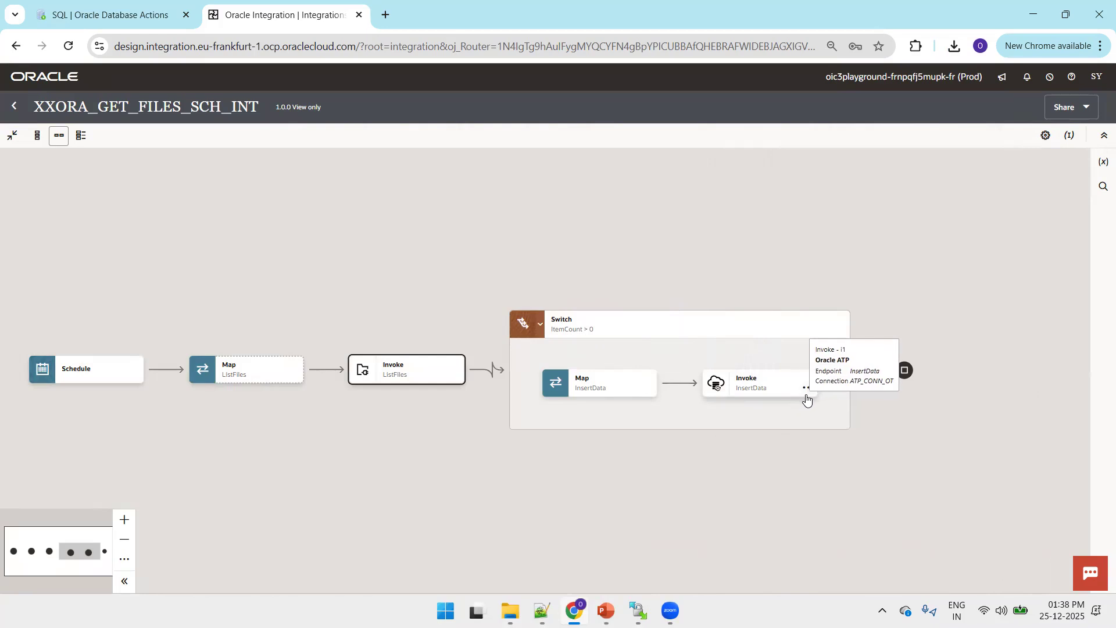
# View the InsertData invoke's configuration inside the Switch and copy its entire SQL query
pyautogui.click(807, 388)
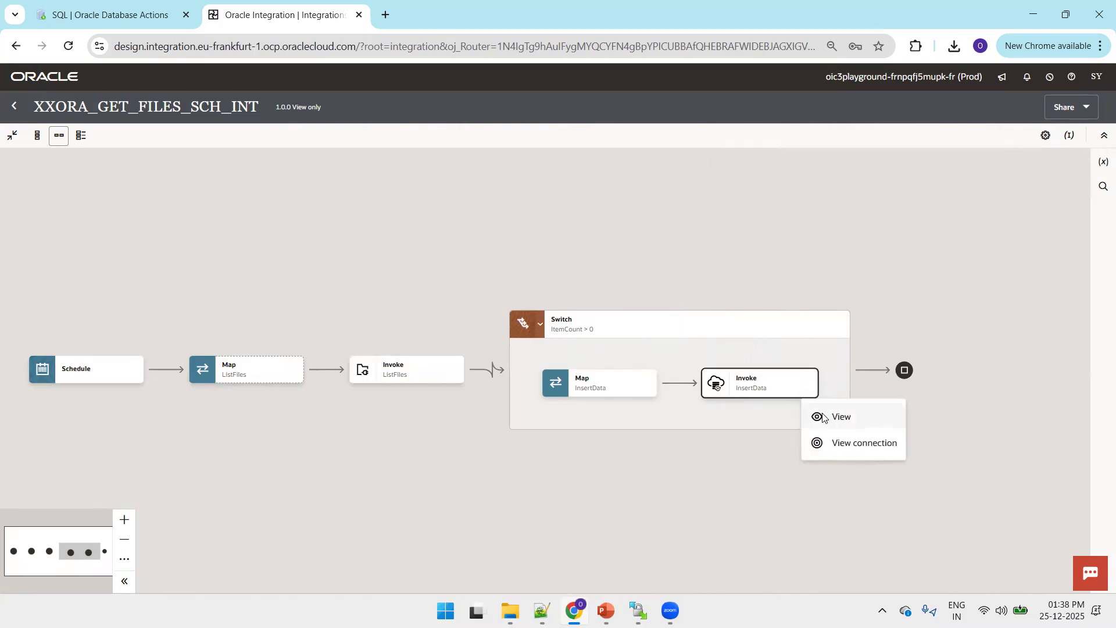
pyautogui.click(822, 414)
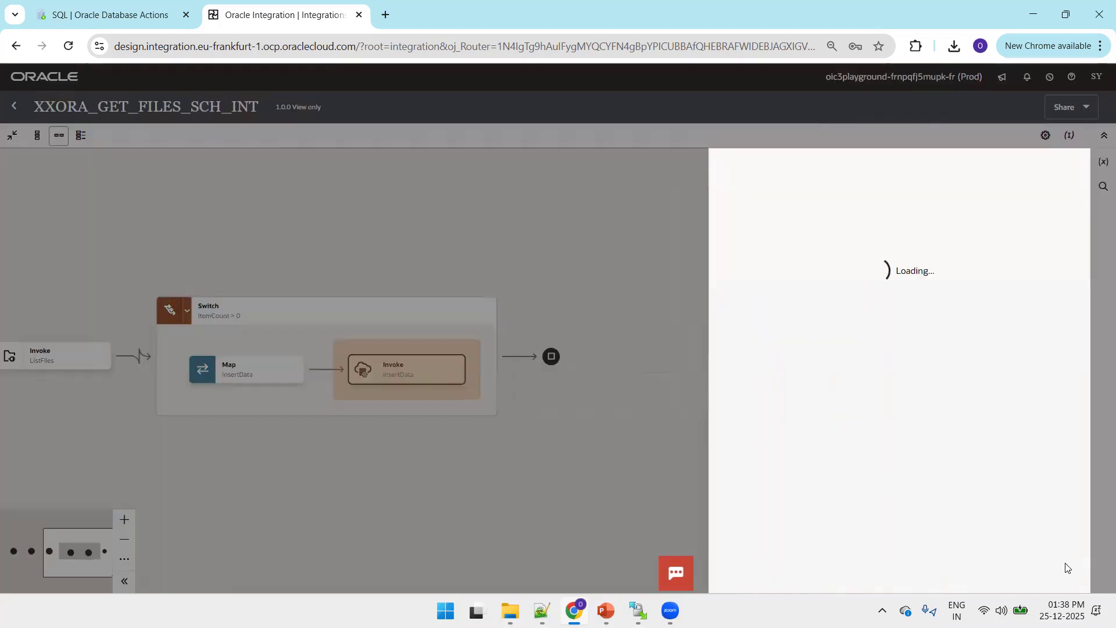
pyautogui.click(1066, 576)
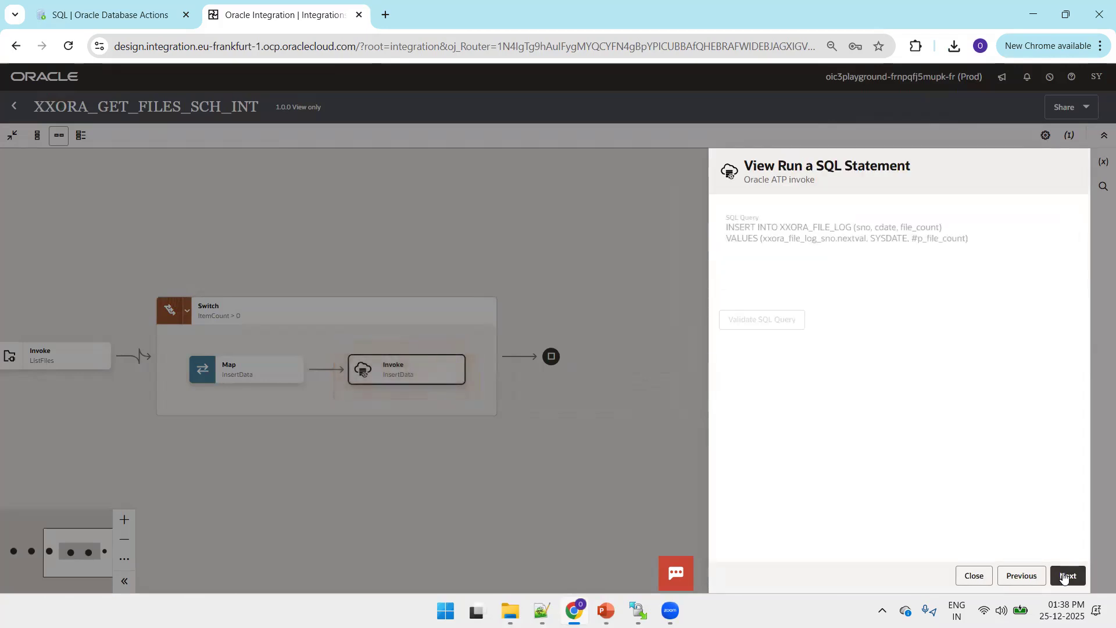
pyautogui.click(905, 247)
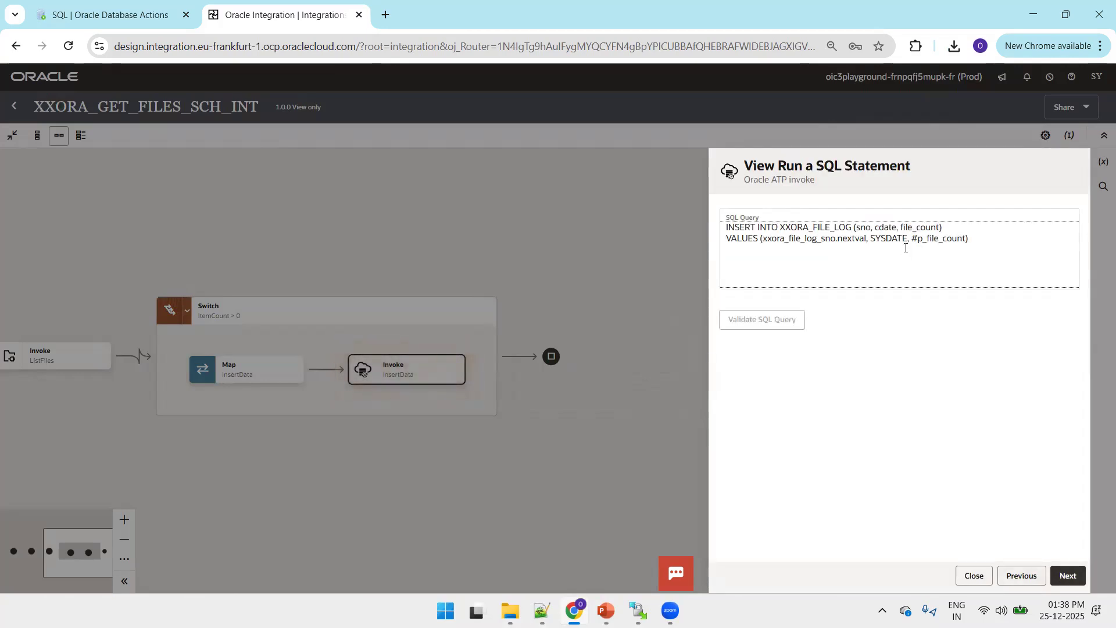
pyautogui.hotkey('ctrl', 'a')
pyautogui.hotkey('ctrl', 'c')
# Switch to Notepad++ and paste the copied INSERT statement below the CREATE TABLE statement, followed by blank lines
pyautogui.click(542, 610)
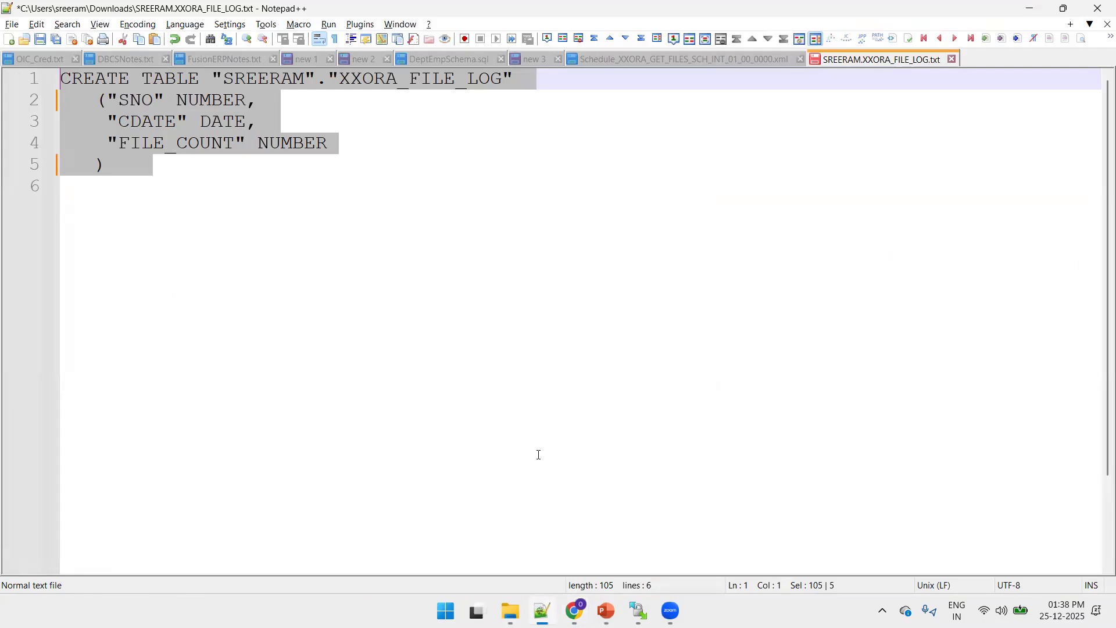
pyautogui.click(505, 423)
pyautogui.press('Return')
pyautogui.press('Return')
pyautogui.hotkey('ctrl', 'v')
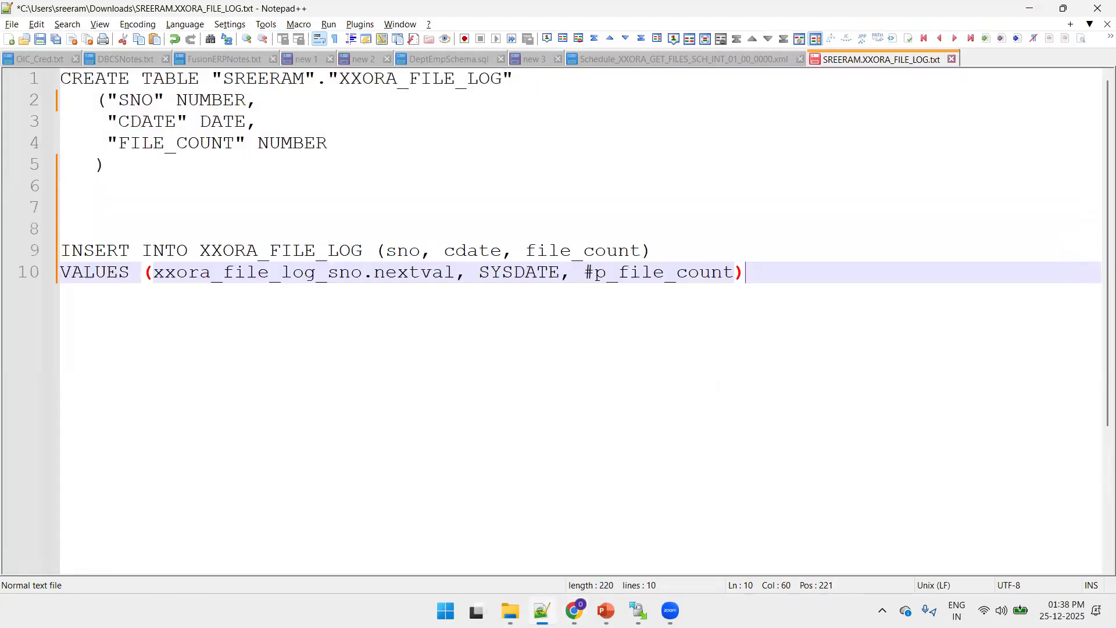
pyautogui.press('Return')
pyautogui.press('Return')
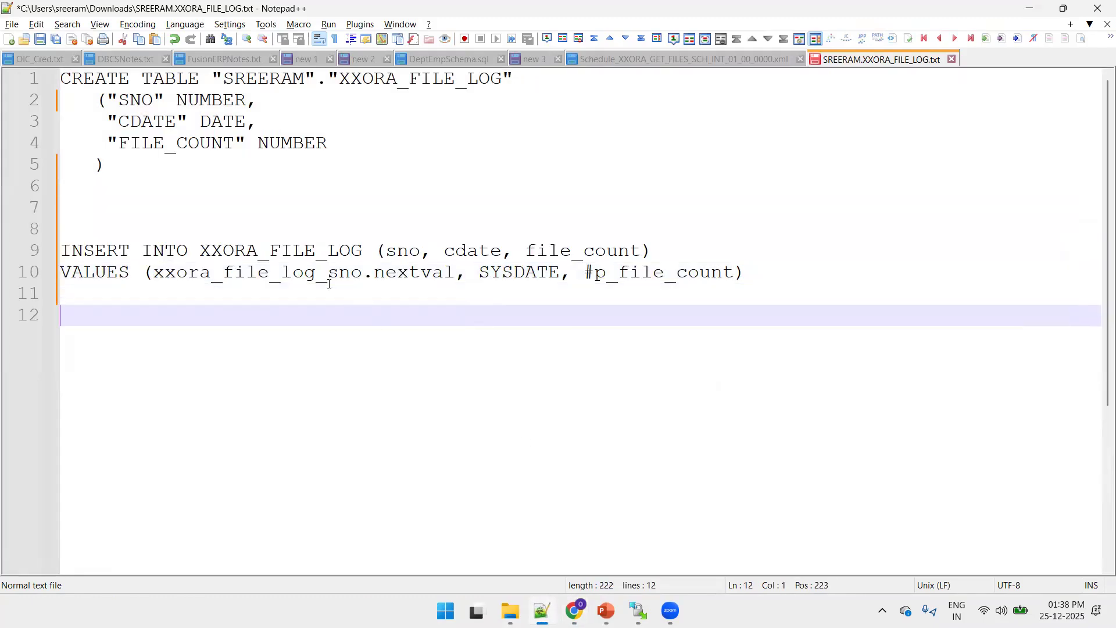
# Examine how the sno, cdate and file_count columns match the values in the INSERT statement
pyautogui.doubleClick(295, 256)
pyautogui.doubleClick(391, 256)
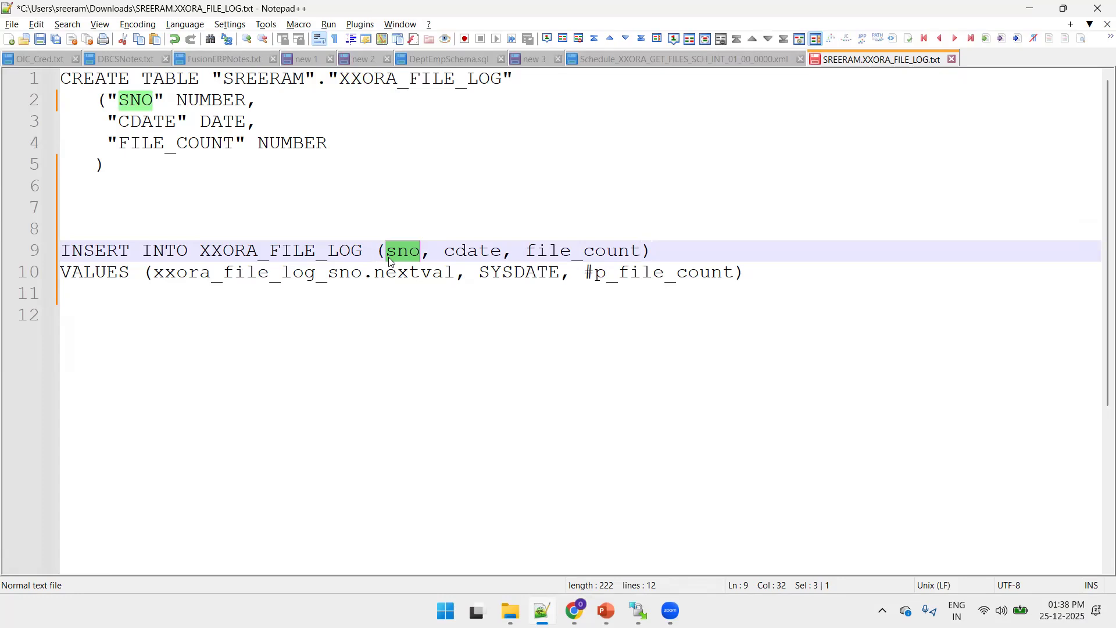
pyautogui.click(396, 275)
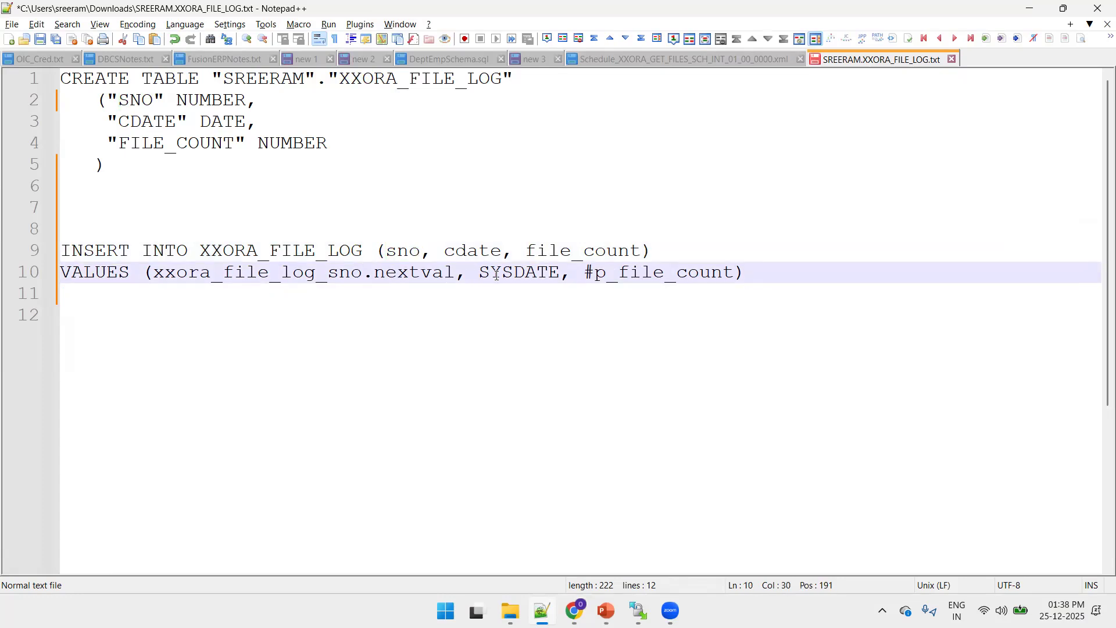
pyautogui.doubleClick(490, 253)
pyautogui.doubleClick(515, 273)
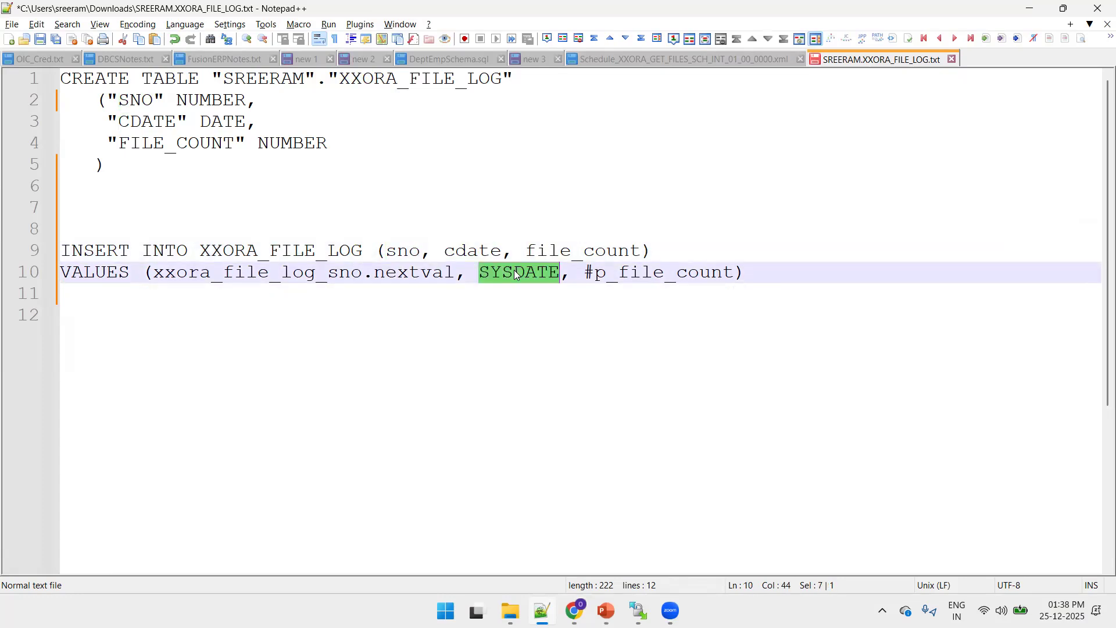
pyautogui.doubleClick(575, 260)
pyautogui.moveTo(585, 272); pyautogui.dragTo(734, 273)
# Switch back to Chrome, close the InsertData SQL view and copy the integration's name from the header
pyautogui.hotkey('alt', 'Tab')
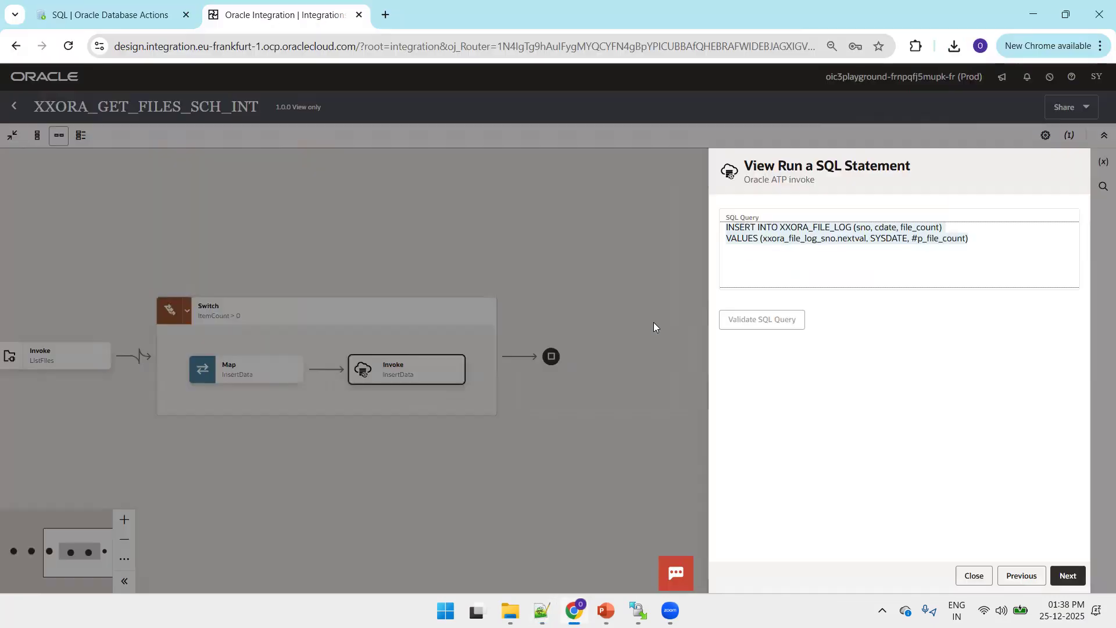
pyautogui.click(833, 503)
pyautogui.press('Escape')
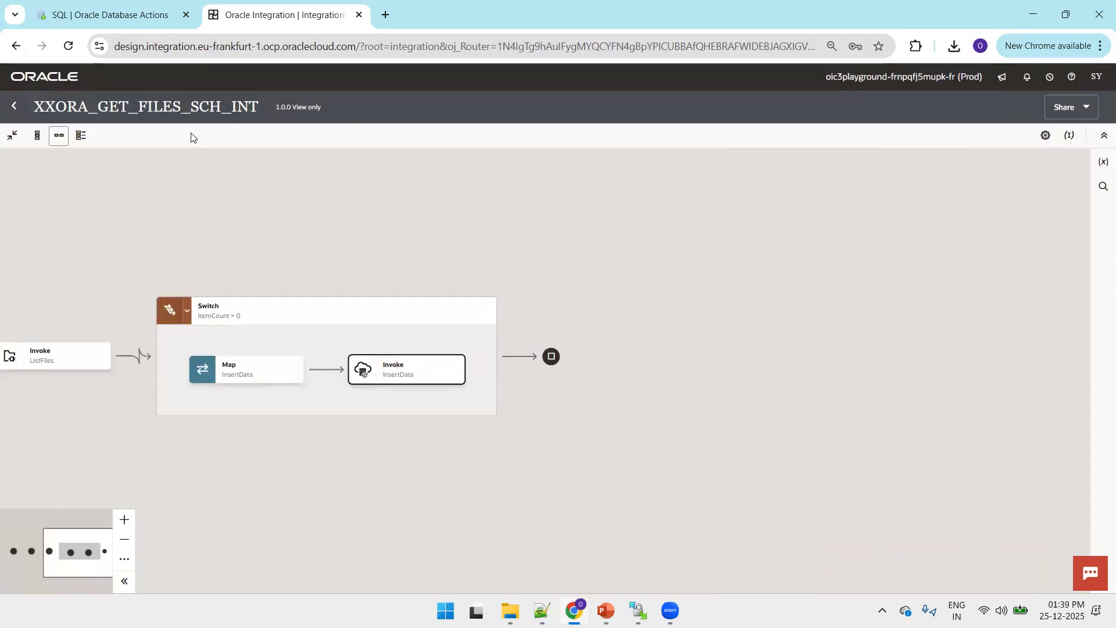
pyautogui.doubleClick(164, 97)
pyautogui.hotkey('ctrl', 'c')
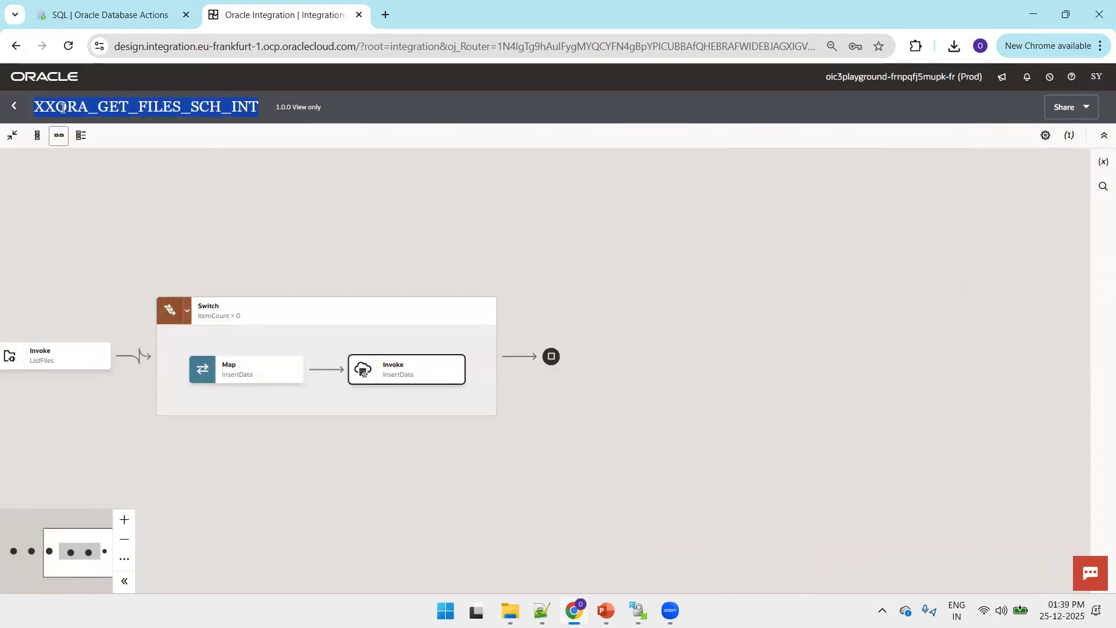
# Return to the integrations list and create a schedule integration named XXORA_GET_FILES_SCH_INT_TEST
pyautogui.click(14, 106)
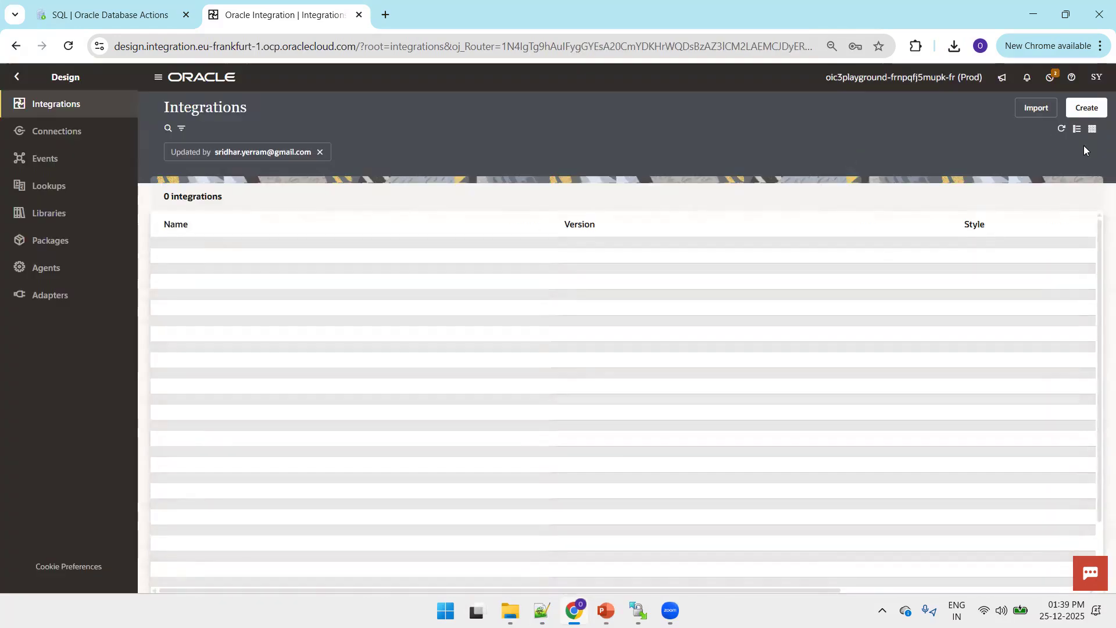
pyautogui.click(1086, 107)
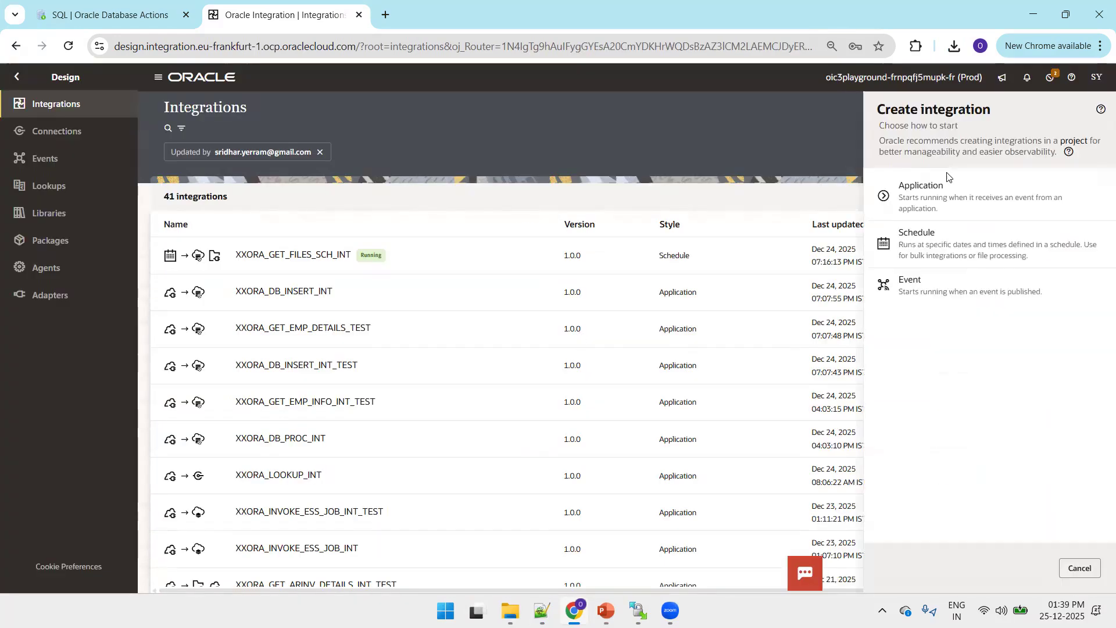
pyautogui.click(940, 254)
pyautogui.click(906, 209)
pyautogui.write('V')
pyautogui.hotkey('ctrl', 'a')
pyautogui.hotkey('ctrl', 'v')
pyautogui.write('_TEST')
pyautogui.press('Tab')
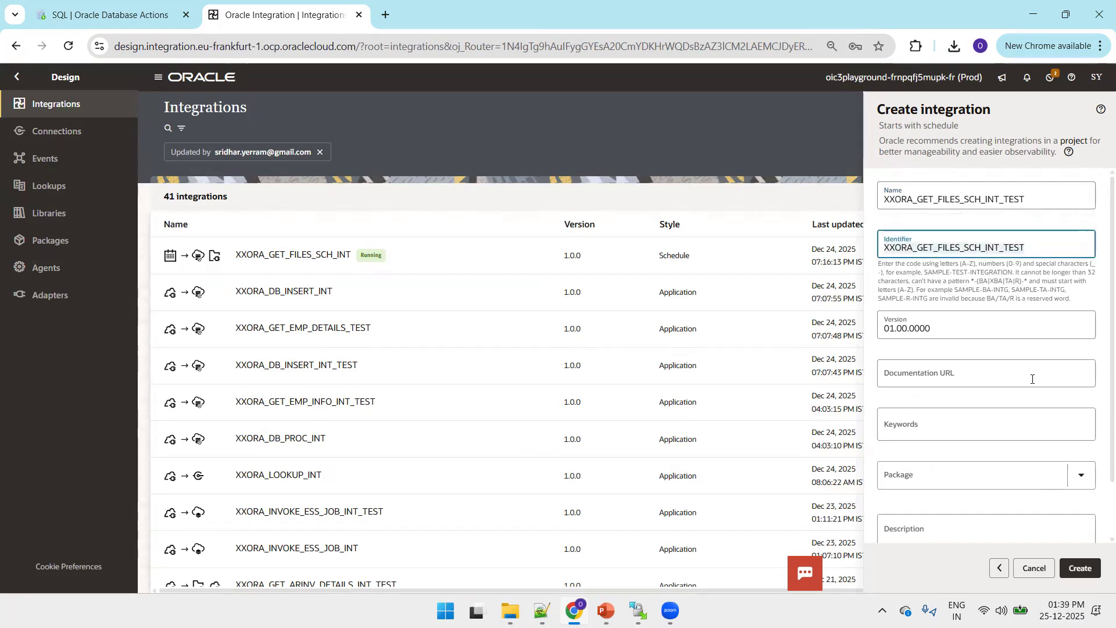
pyautogui.click(1079, 567)
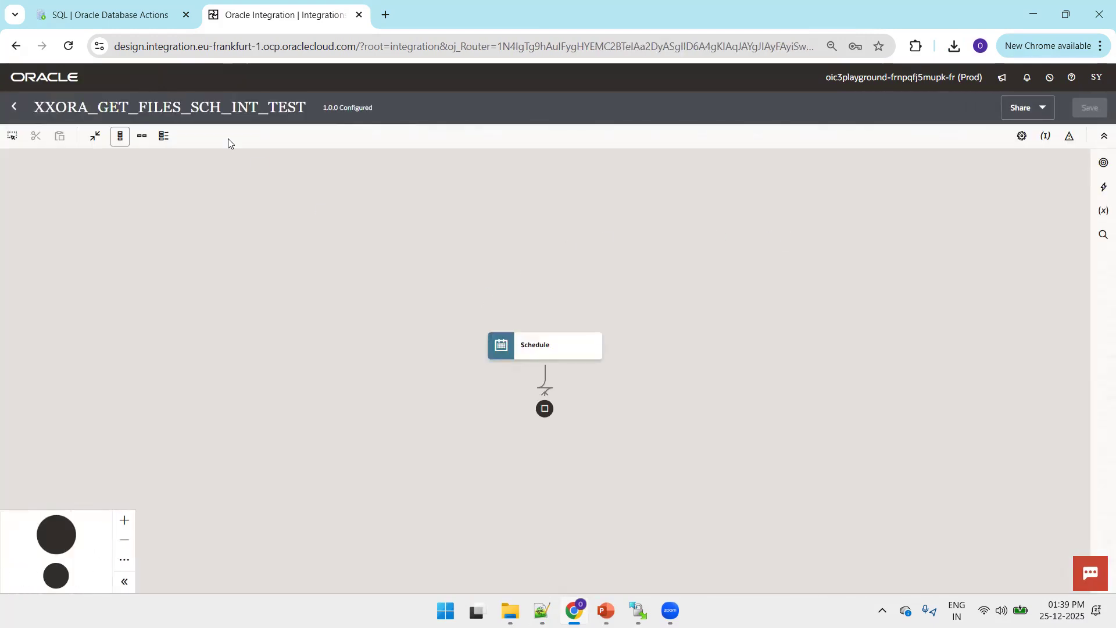
# Switch the canvas to the horizontal layout and add an FTP_CONN_OT invoke after the Schedule
pyautogui.click(149, 137)
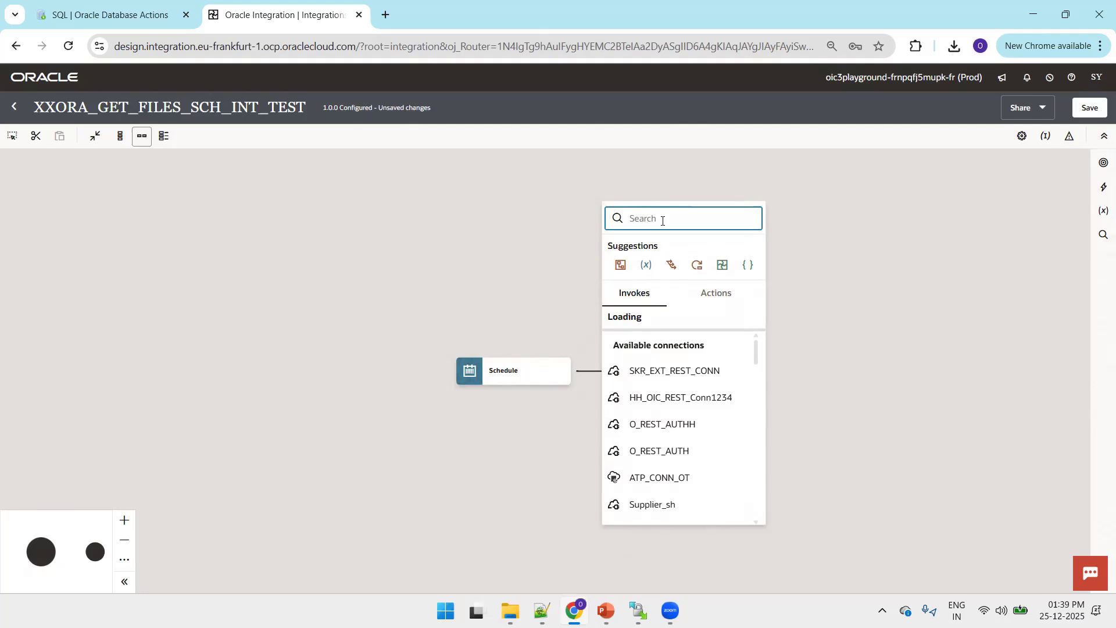
pyautogui.write('FTP_CONN_')
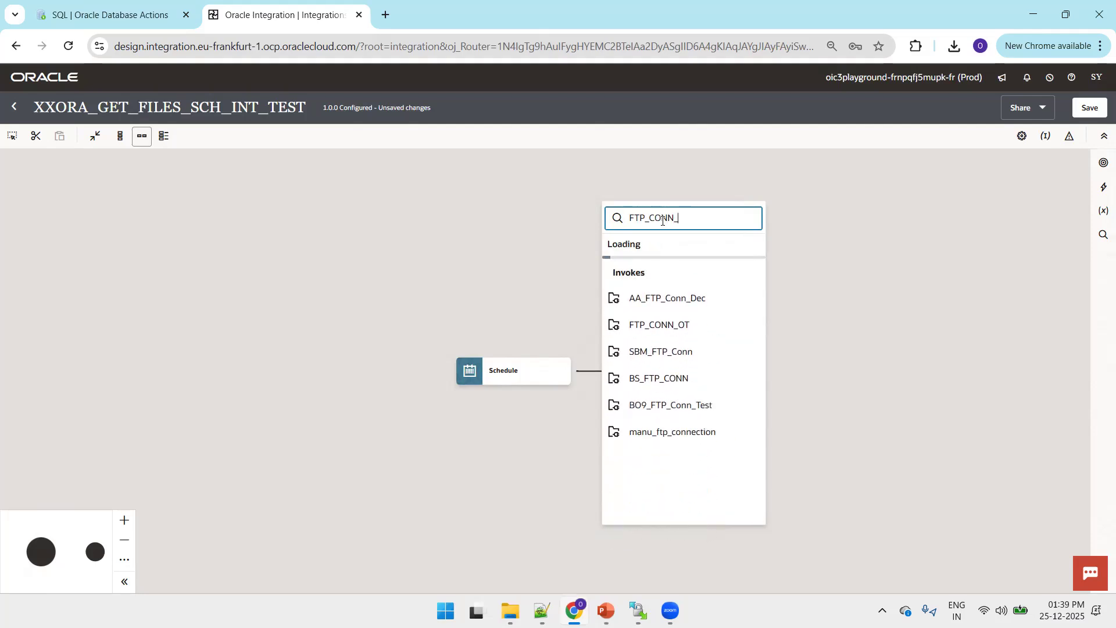
pyautogui.write('OT')
pyautogui.click(675, 298)
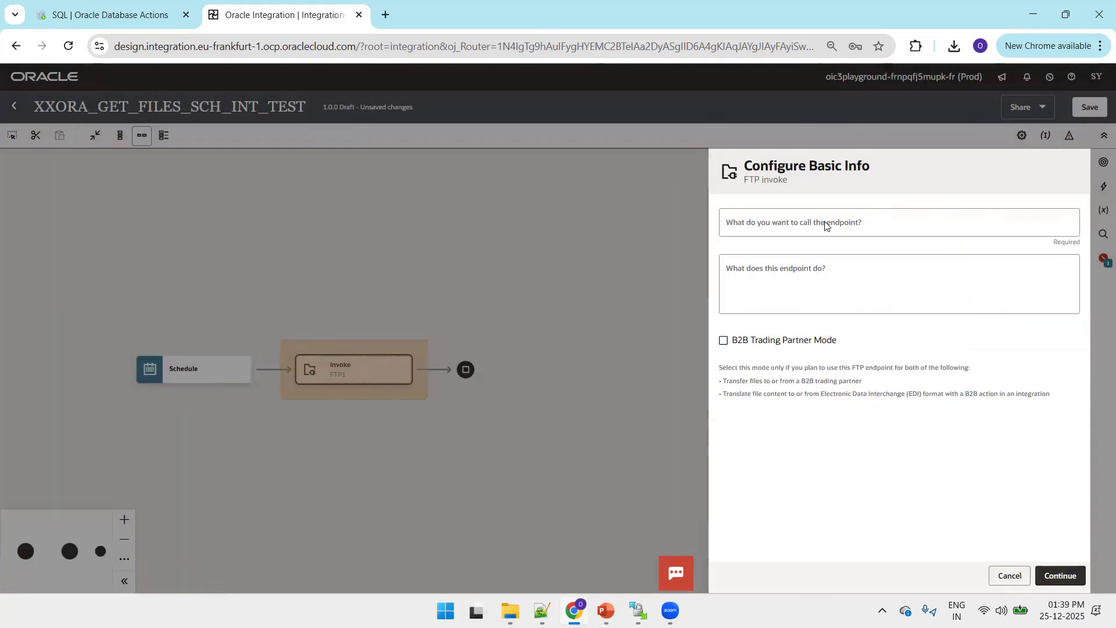
# Name the FTP endpoint ListFilesInFTP and choose List Files as its operation
pyautogui.click(825, 222)
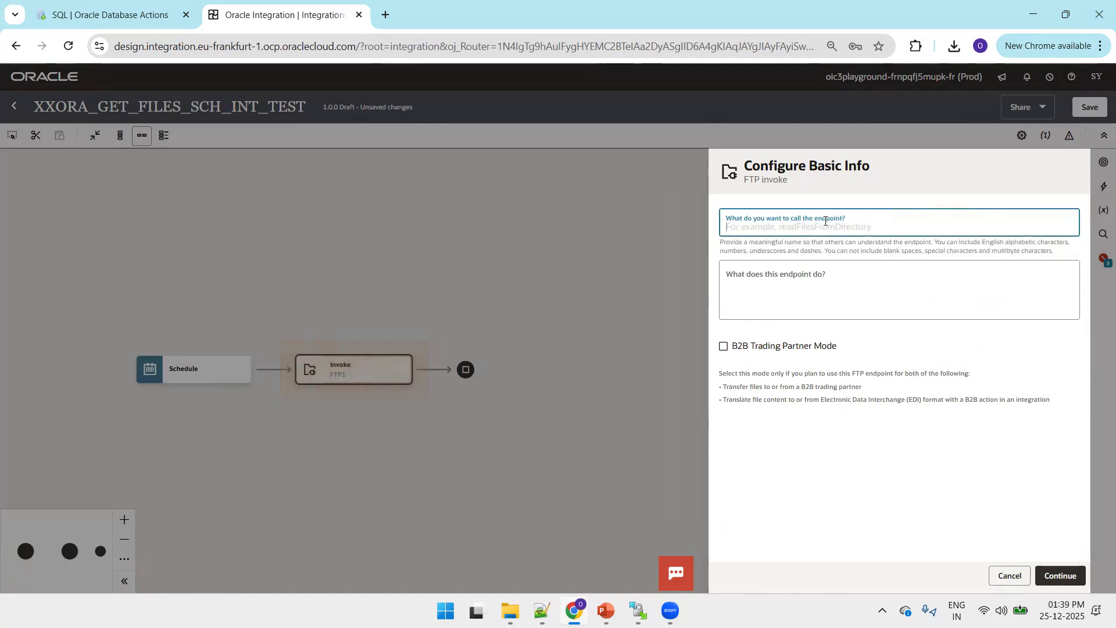
pyautogui.write('ListFilesInFTP')
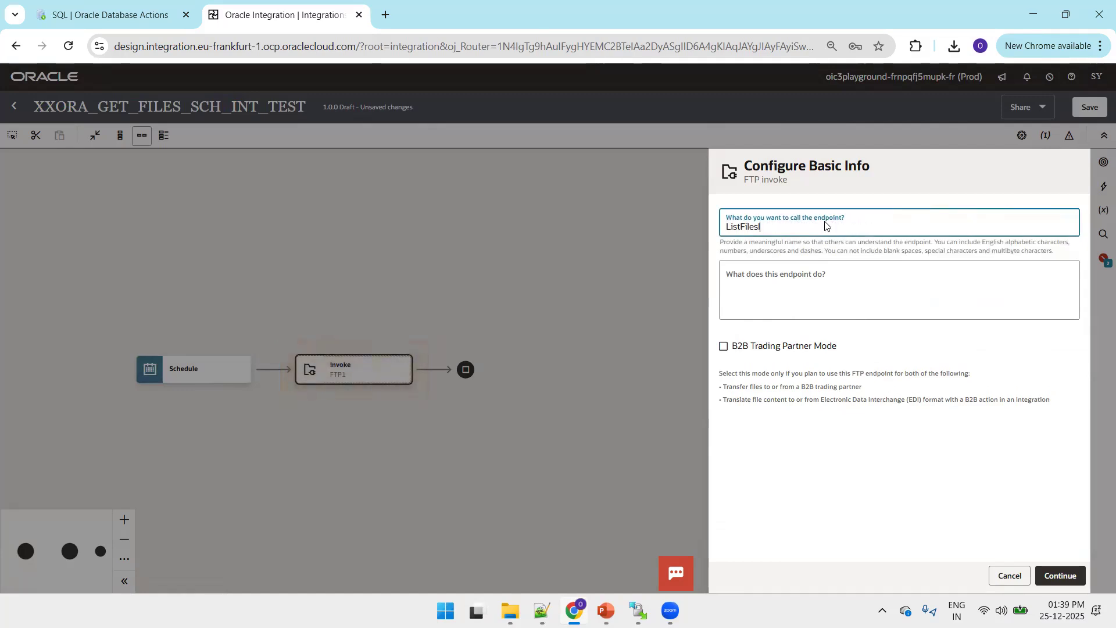
pyautogui.click(1054, 574)
pyautogui.click(1054, 573)
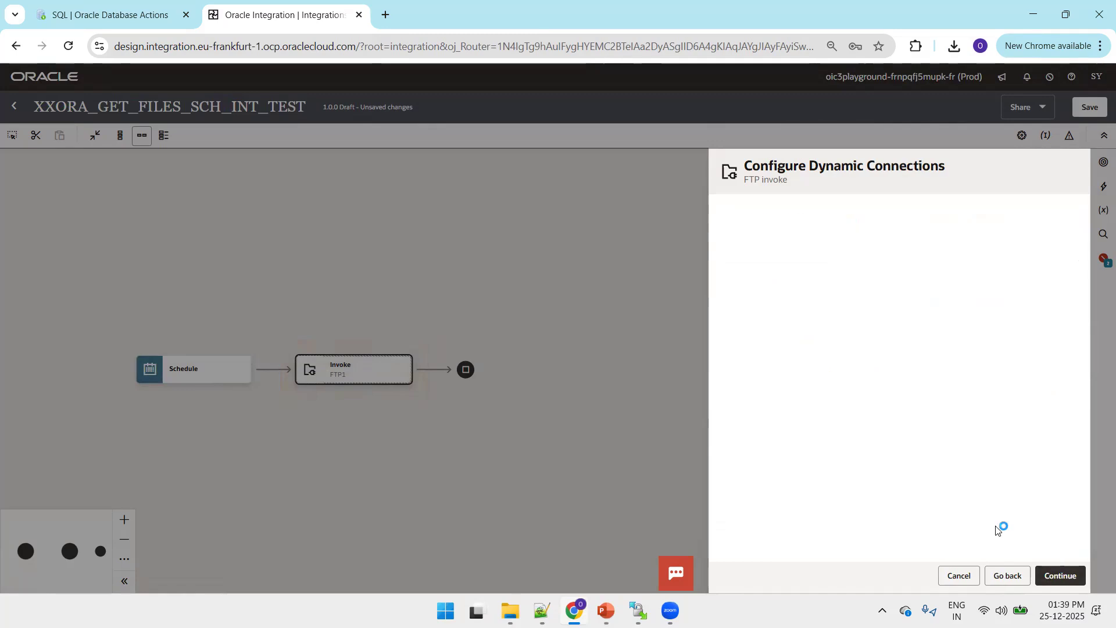
pyautogui.click(772, 235)
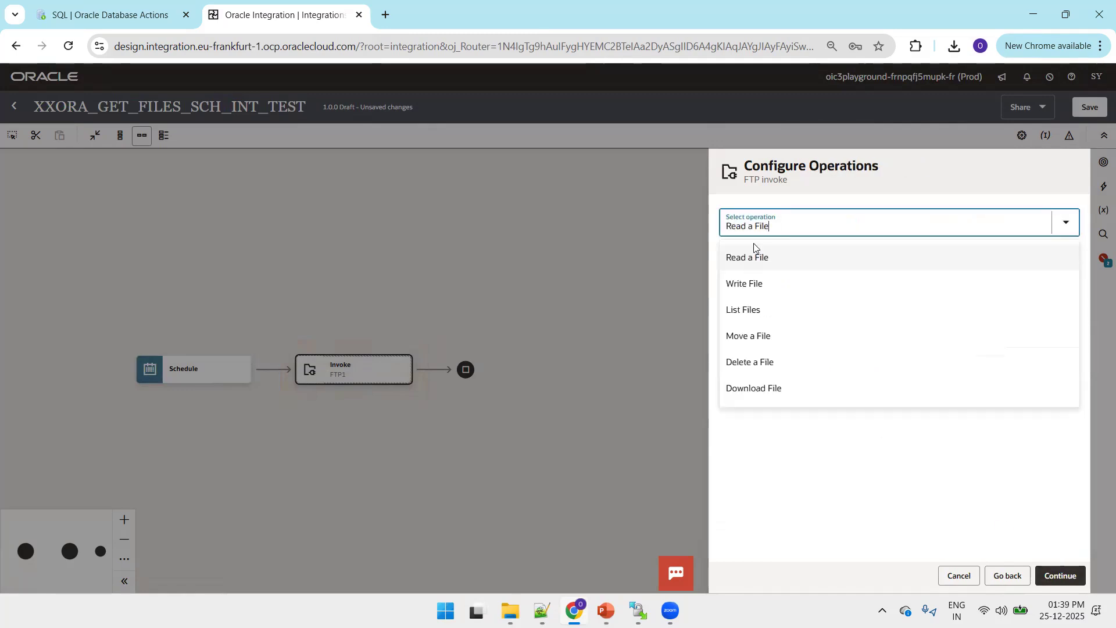
pyautogui.click(747, 309)
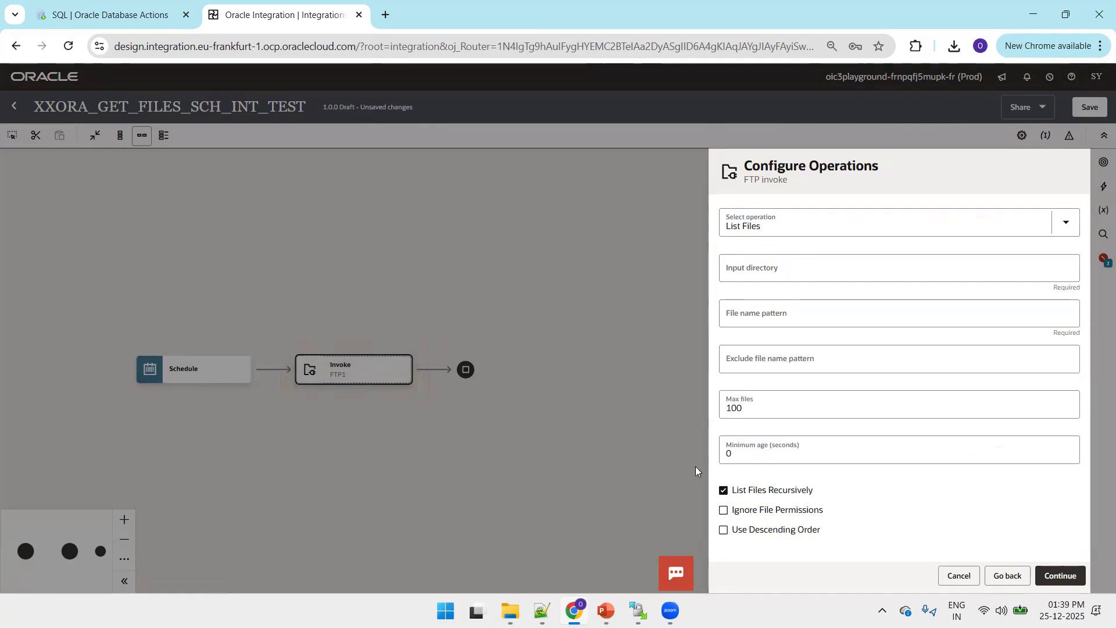
# Switch to WinSCP, copy the remote folder path /2025/inbound/emp, and enter it in Chrome as the FTP invoke's input directory
pyautogui.hotkey('alt', 'Tab')
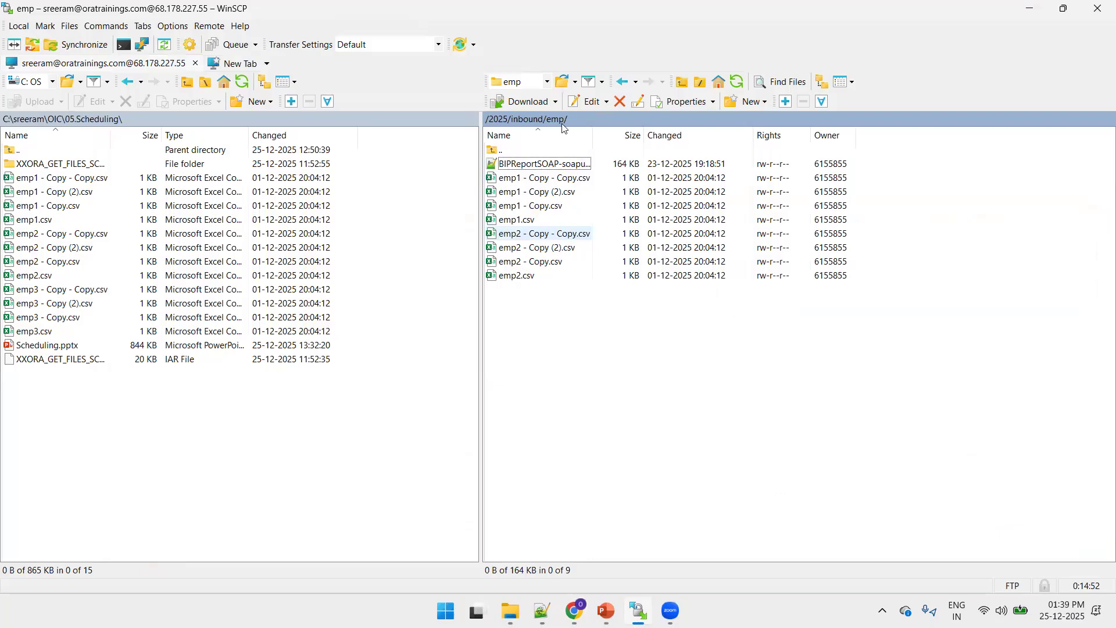
pyautogui.click(564, 83)
pyautogui.hotkey('ctrl', 'c')
pyautogui.click(624, 414)
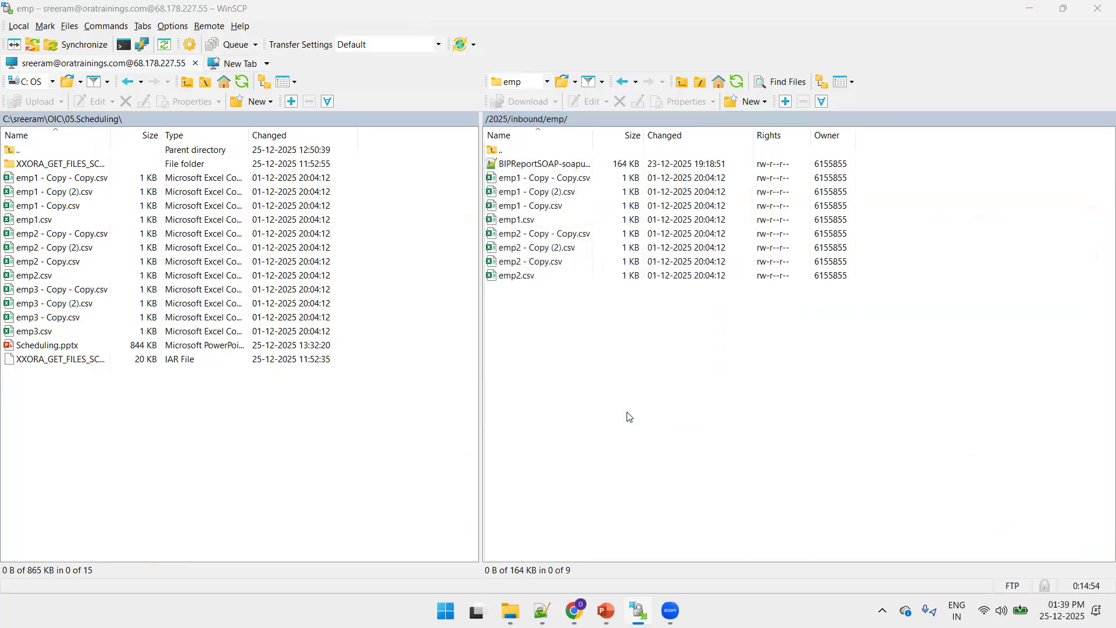
pyautogui.hotkey('alt', 'Tab')
pyautogui.click(794, 279)
pyautogui.hotkey('ctrl', 'v')
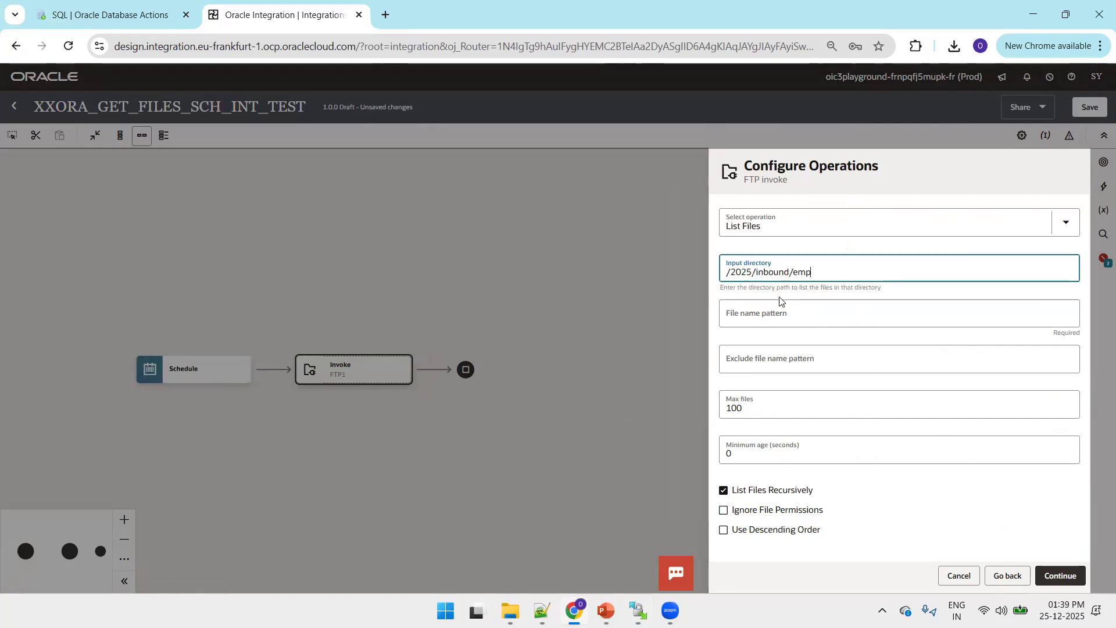
# Set the file name pattern to *.* and finish configuring the ListFilesInFTP endpoint
pyautogui.click(776, 304)
pyautogui.write('*.*')
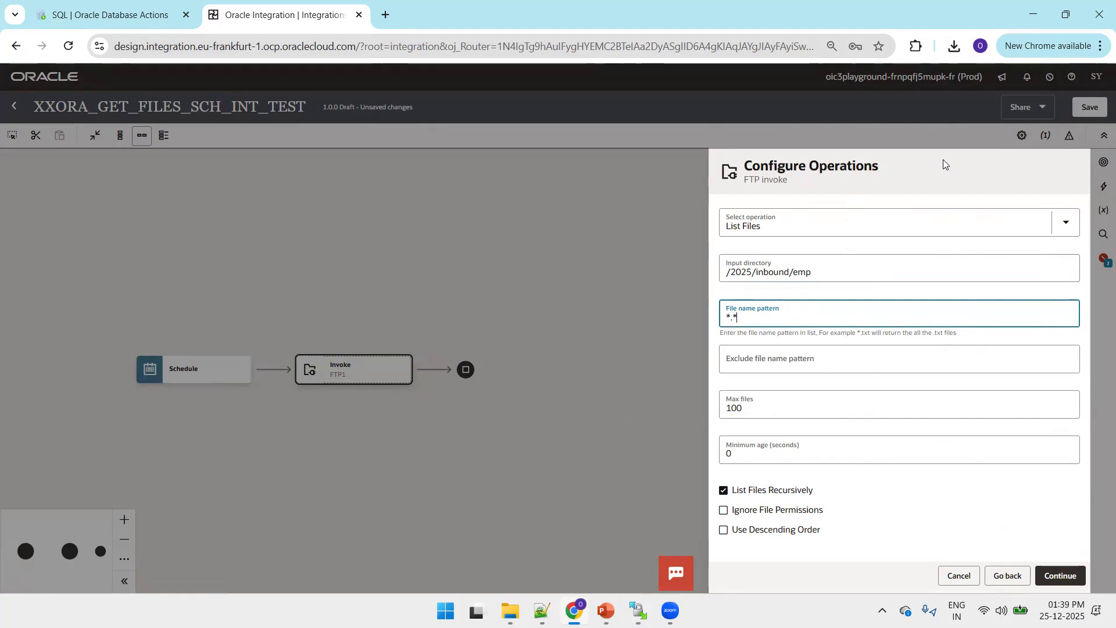
pyautogui.click(1076, 575)
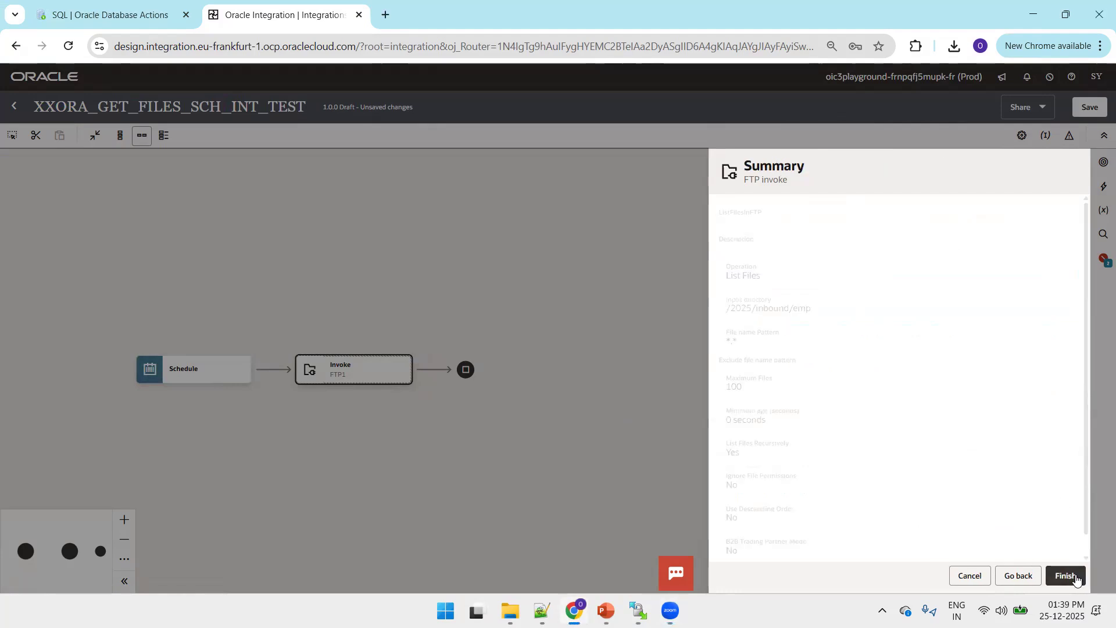
pyautogui.click(1066, 576)
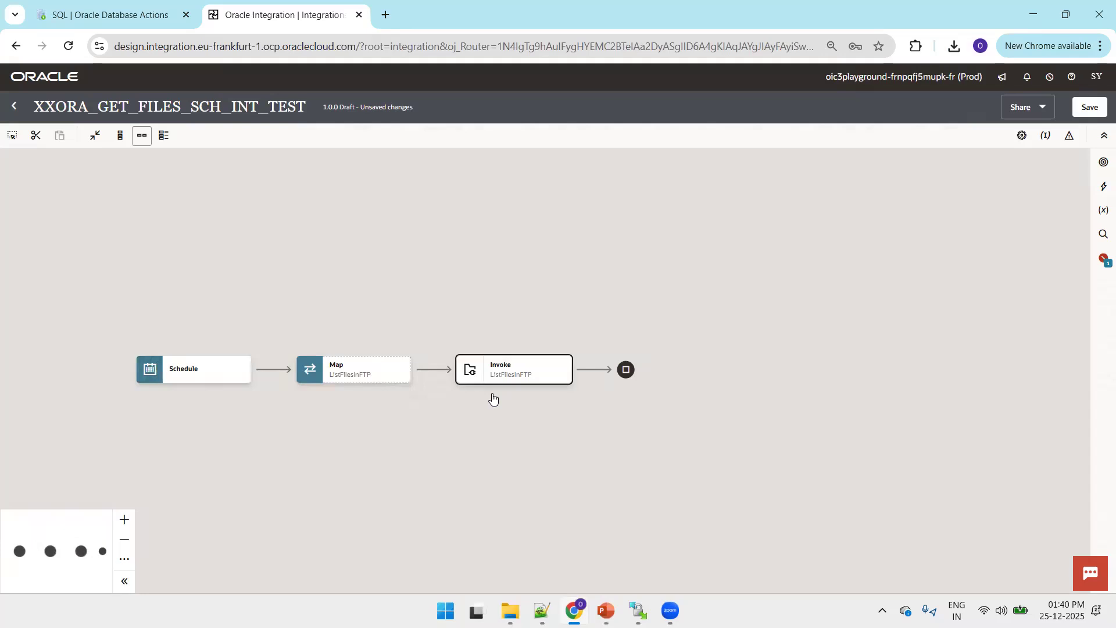
# Add a Switch action after the ListFilesInFTP invoke
pyautogui.moveTo(500, 302); pyautogui.dragTo(481, 239)
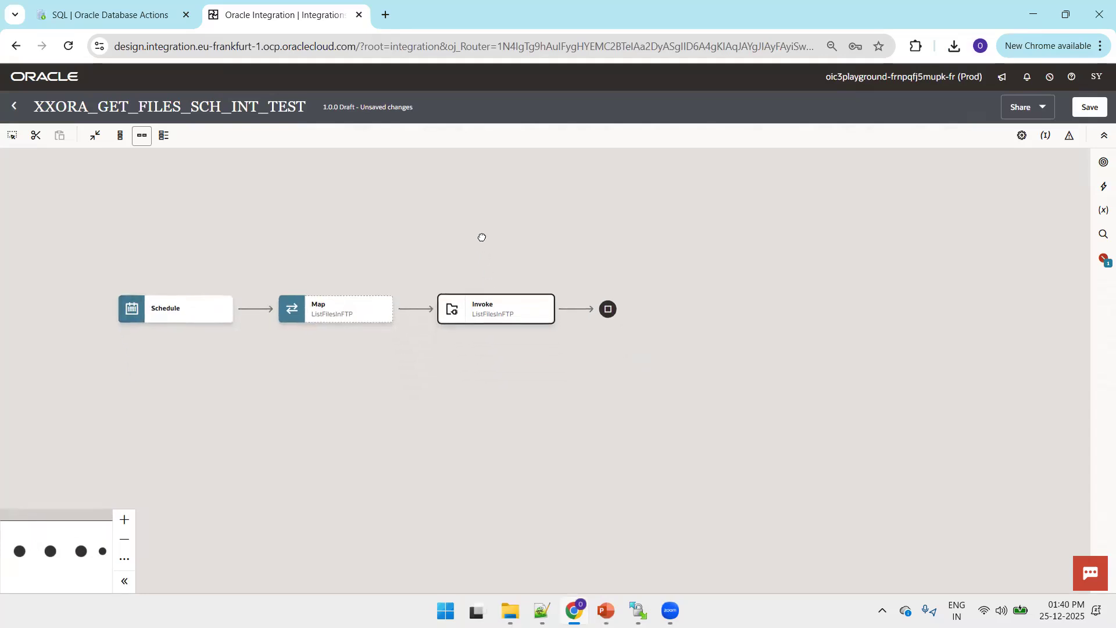
pyautogui.moveTo(570, 290)
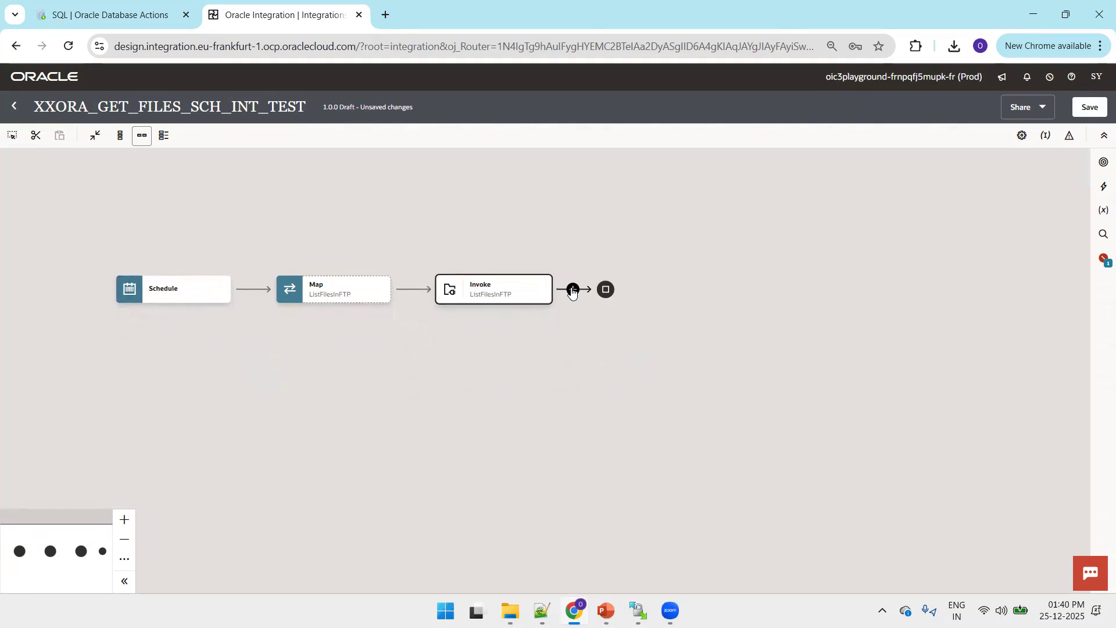
pyautogui.click(572, 290)
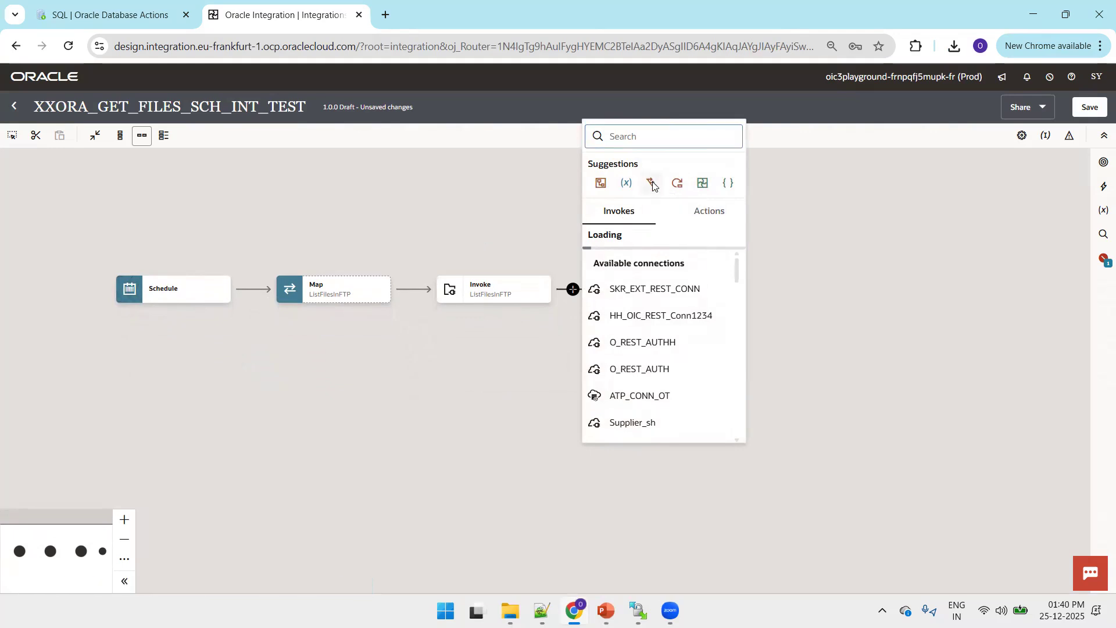
pyautogui.click(653, 183)
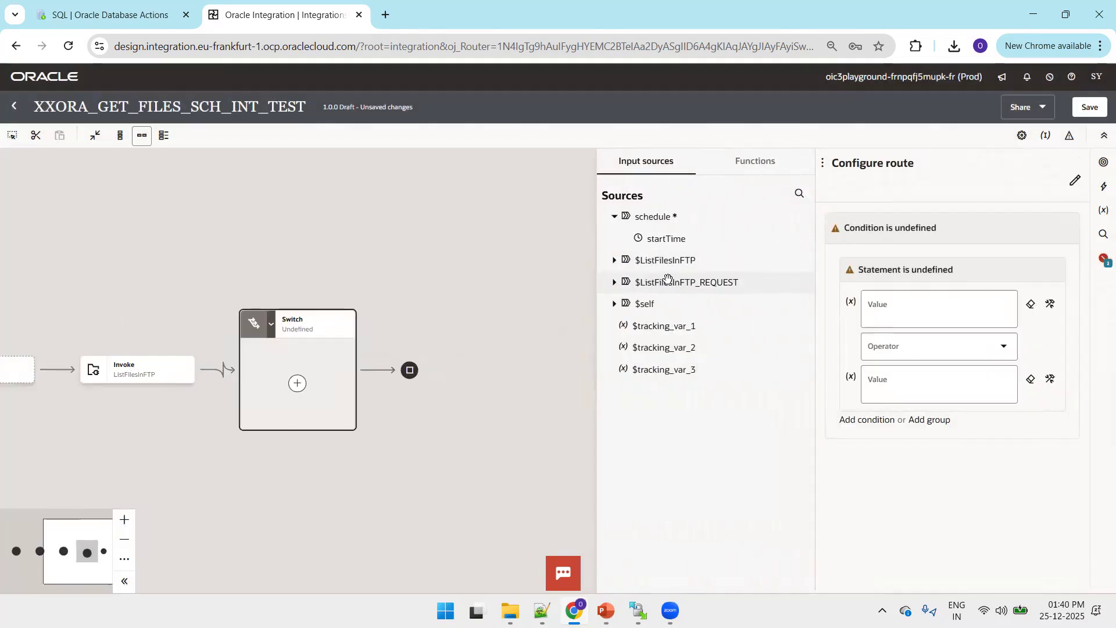
# Set the Switch route condition to ItemCount > 0, using ItemCount from the ListFilesInFTP response, and save the integration
pyautogui.click(614, 260)
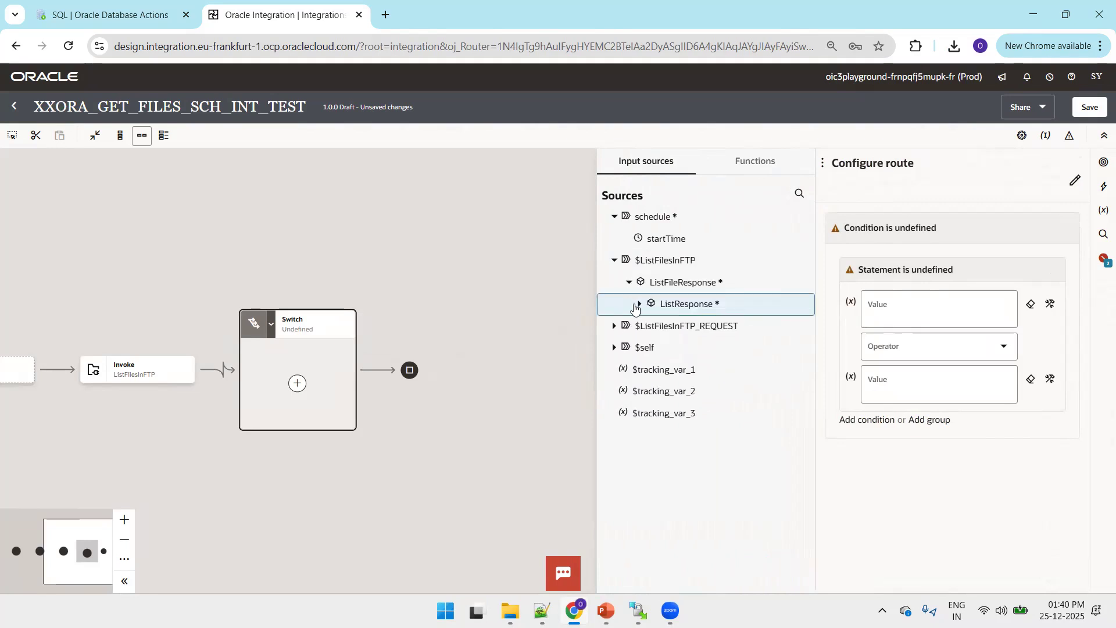
pyautogui.click(619, 308)
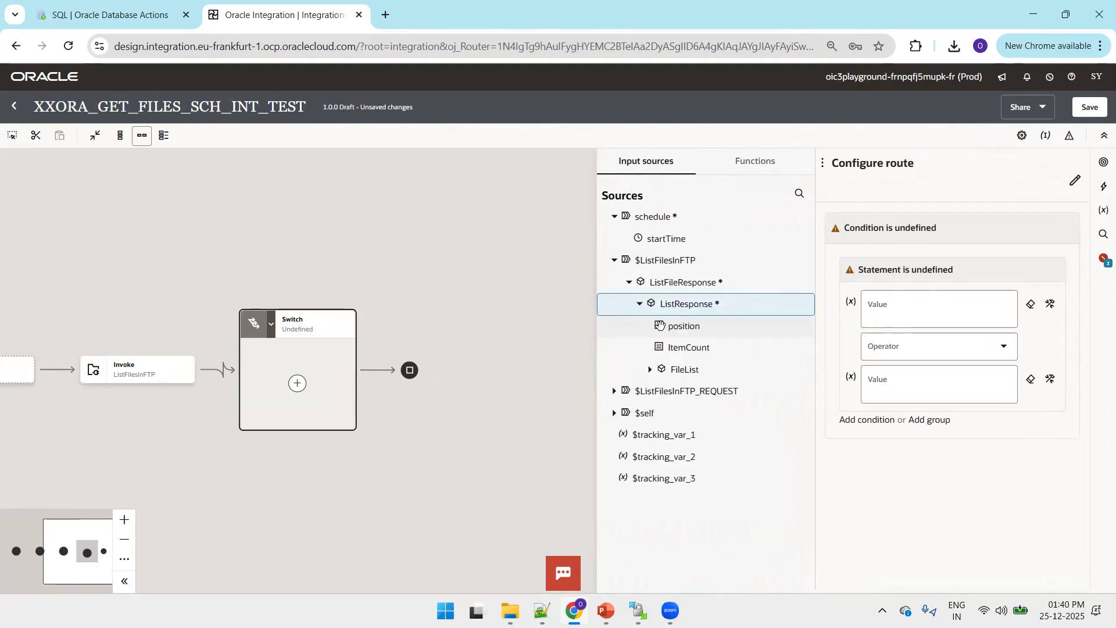
pyautogui.moveTo(692, 348); pyautogui.dragTo(975, 316)
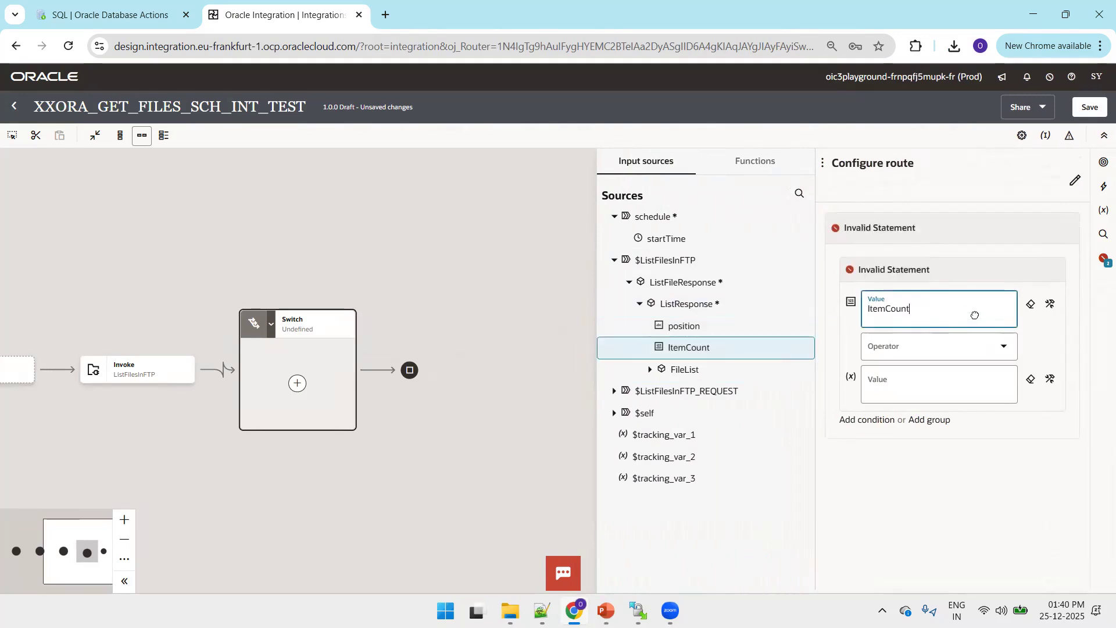
pyautogui.click(913, 353)
pyautogui.click(907, 407)
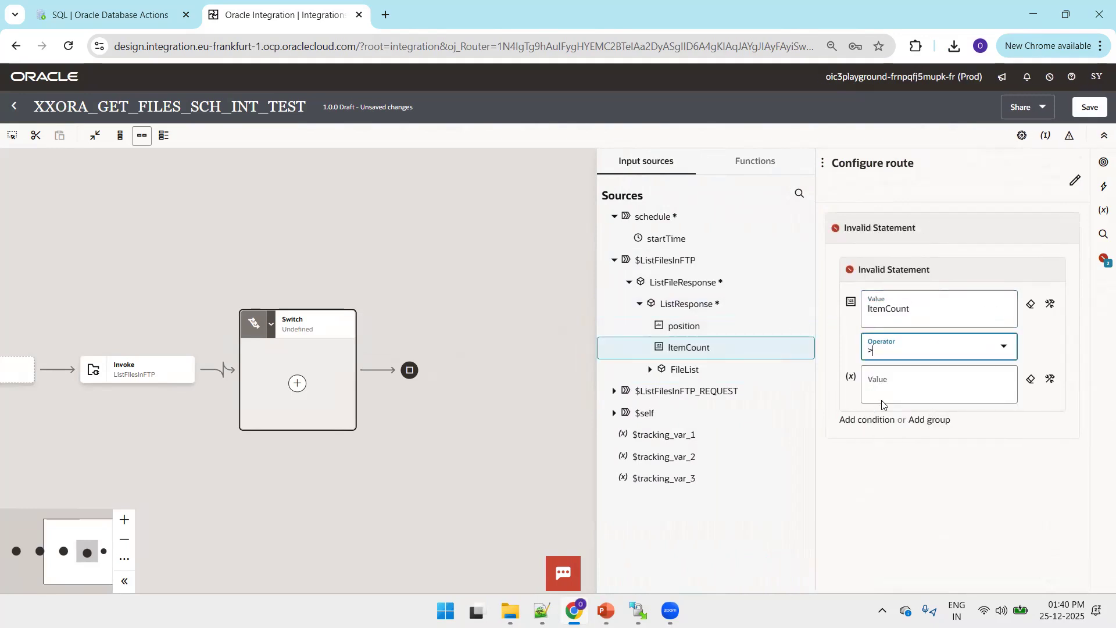
pyautogui.click(896, 391)
pyautogui.write('0')
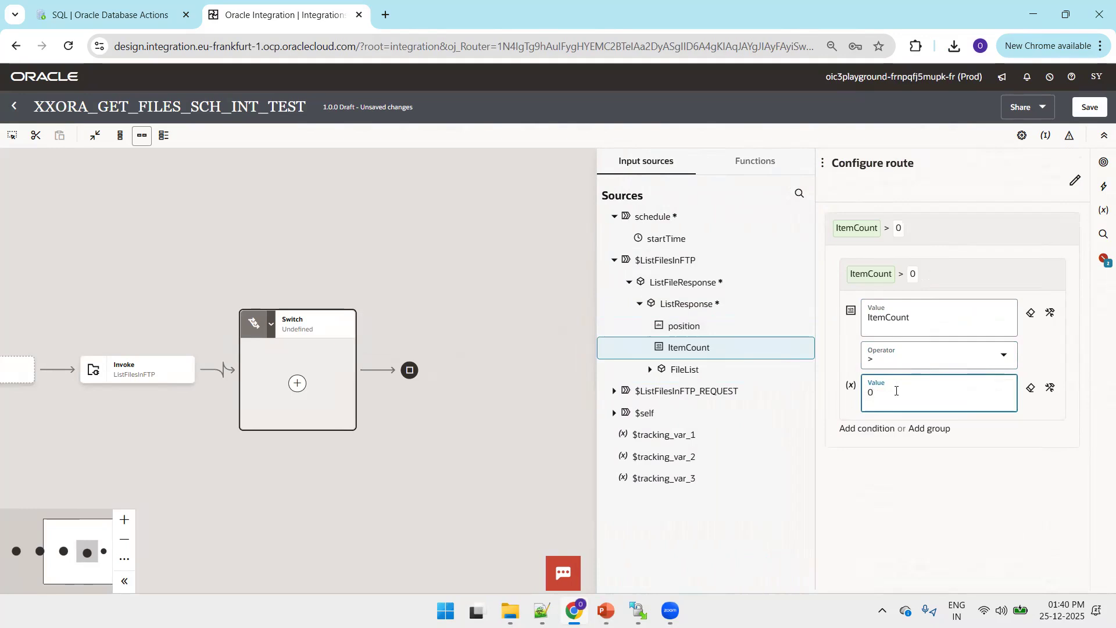
pyautogui.click(1028, 141)
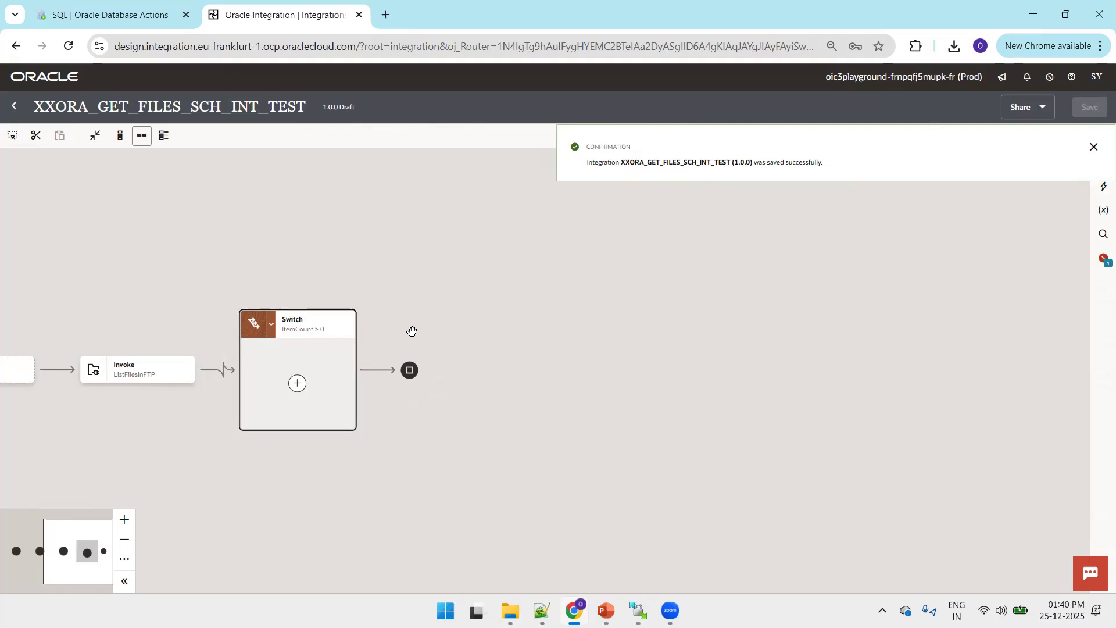
# Rerun the XXORA_FILE_LOG query in the Database Actions worksheet and return to the integration
pyautogui.hotkey('ctrl', 'Tab')
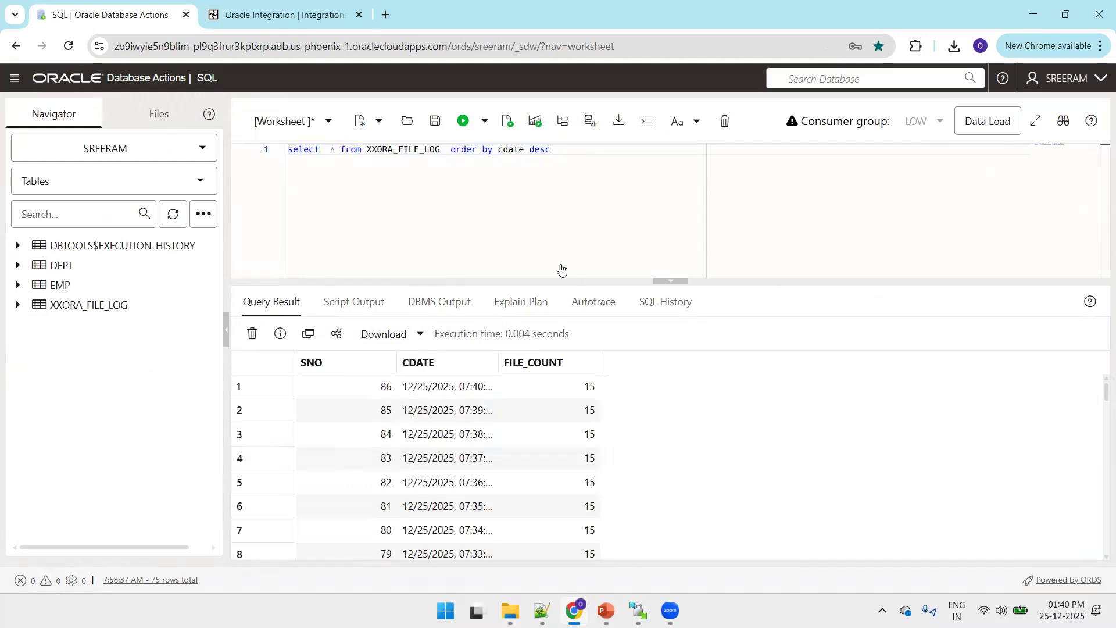
pyautogui.hotkey('ctrl', 'a')
pyautogui.hotkey('ctrl', 'Return')
pyautogui.hotkey('ctrl', 'Tab')
# Add an ATP_CONN_OT invoke inside the Switch's ItemCount > 0 route
pyautogui.click(297, 384)
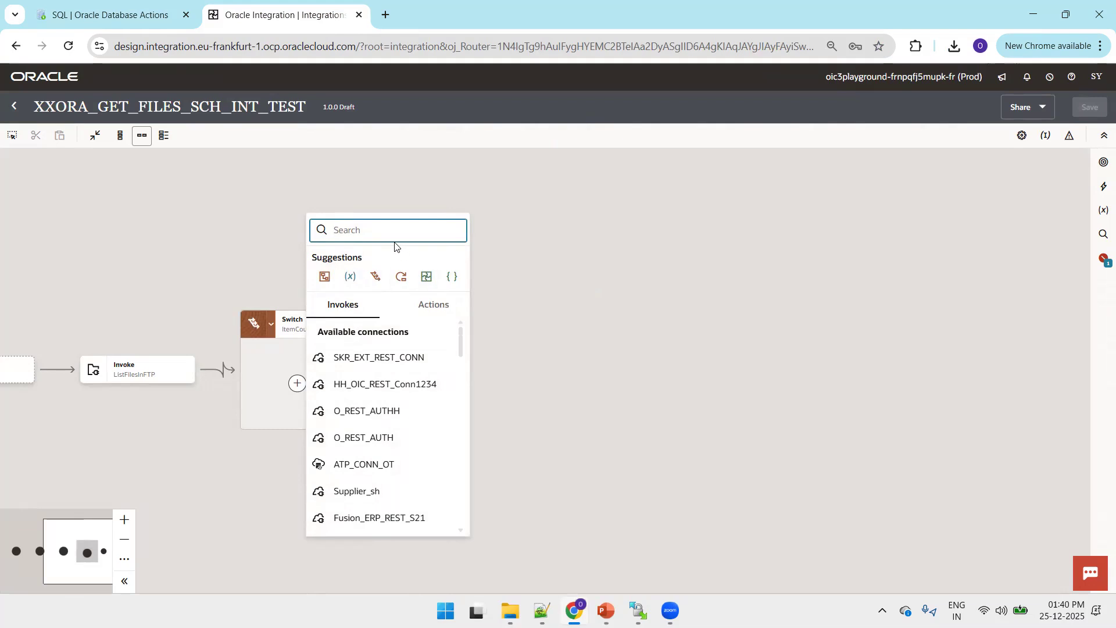
pyautogui.write('ATP_CON')
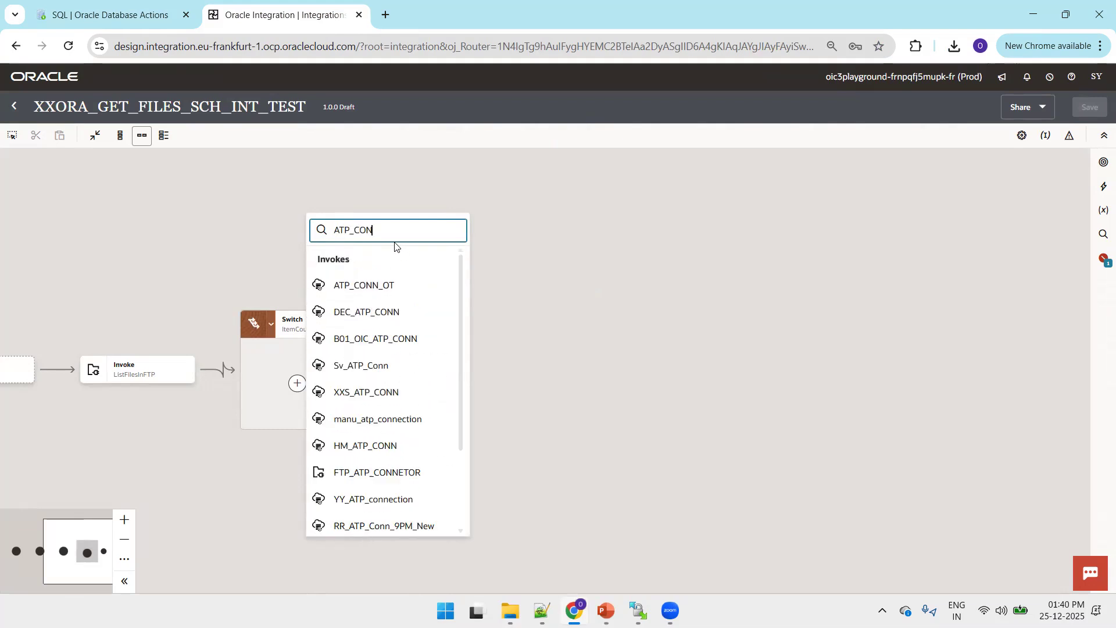
pyautogui.click(378, 284)
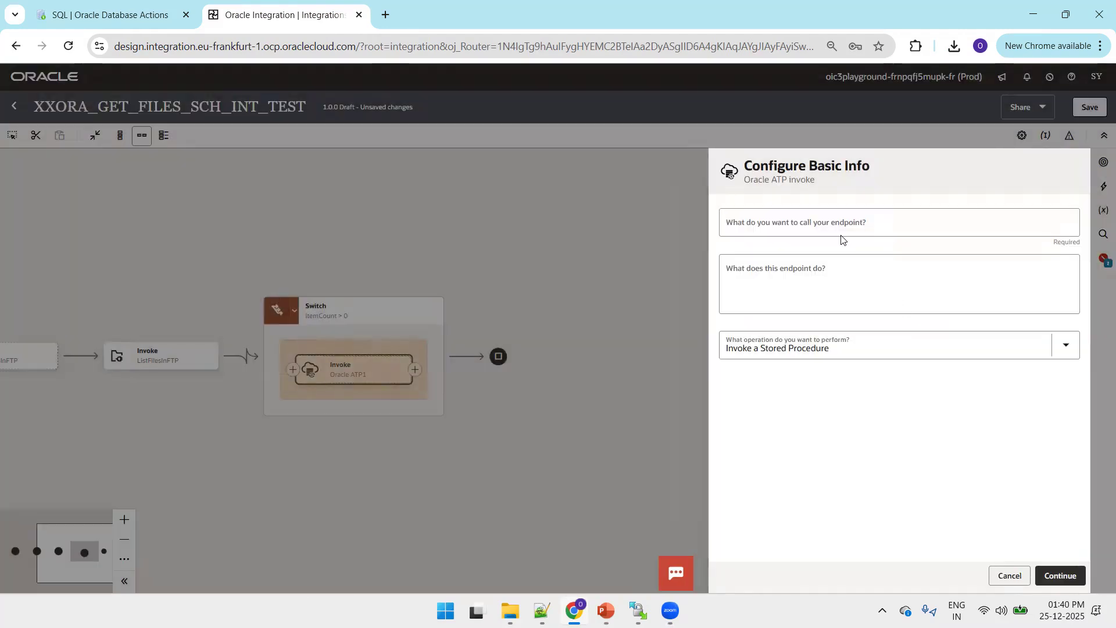
# Name the ATP endpoint InsertLogINfo and choose Run a SQL Statement as its operation
pyautogui.click(836, 229)
pyautogui.write('InsertLogINfo')
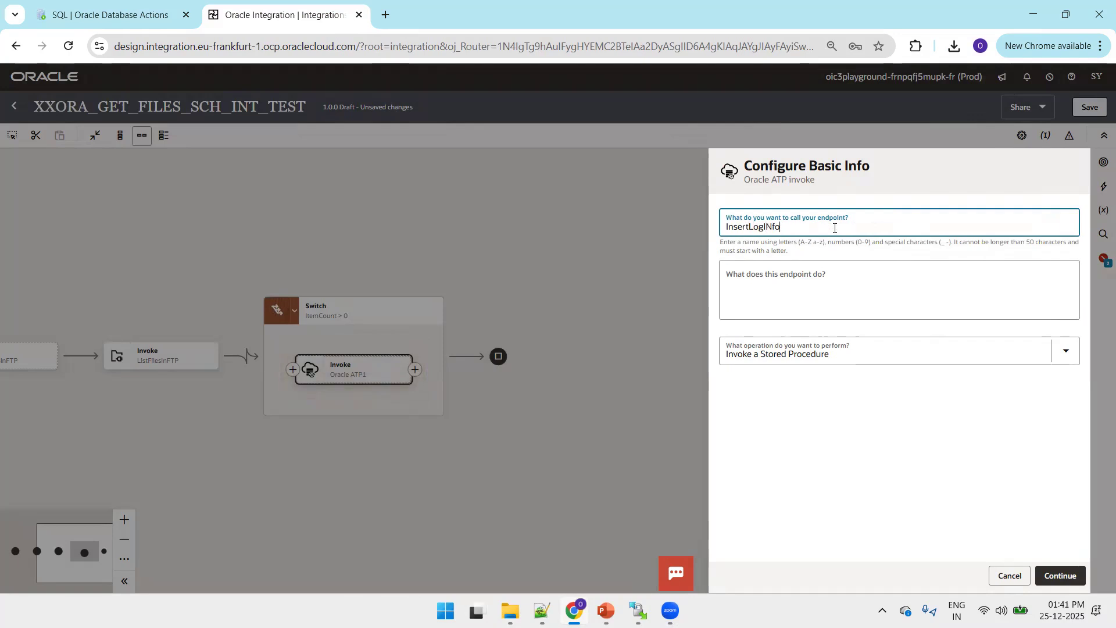
pyautogui.click(839, 364)
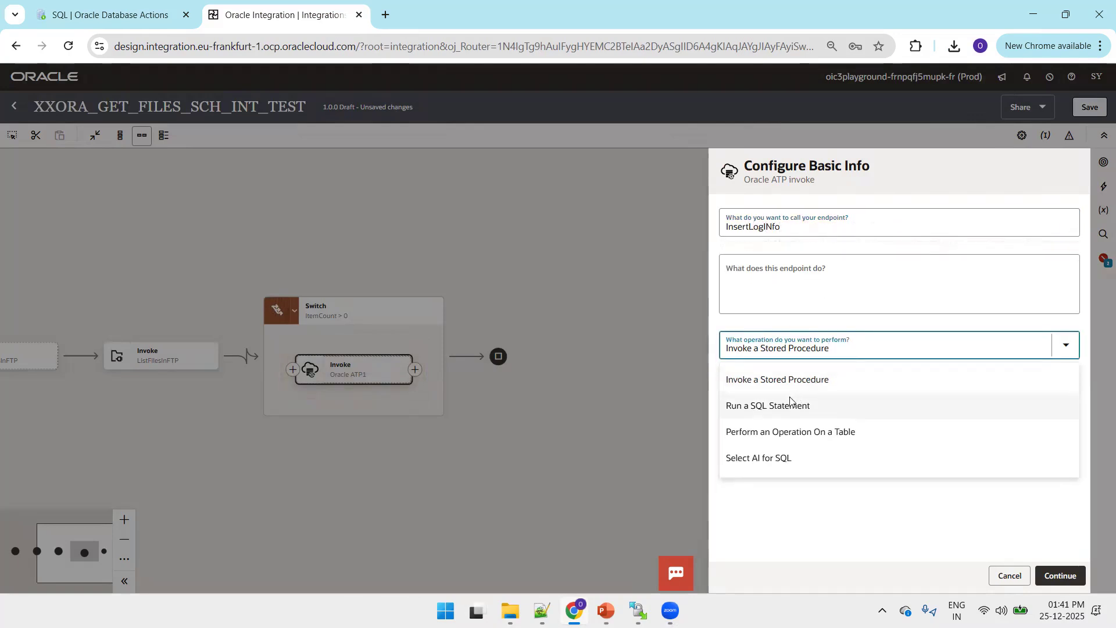
pyautogui.click(789, 404)
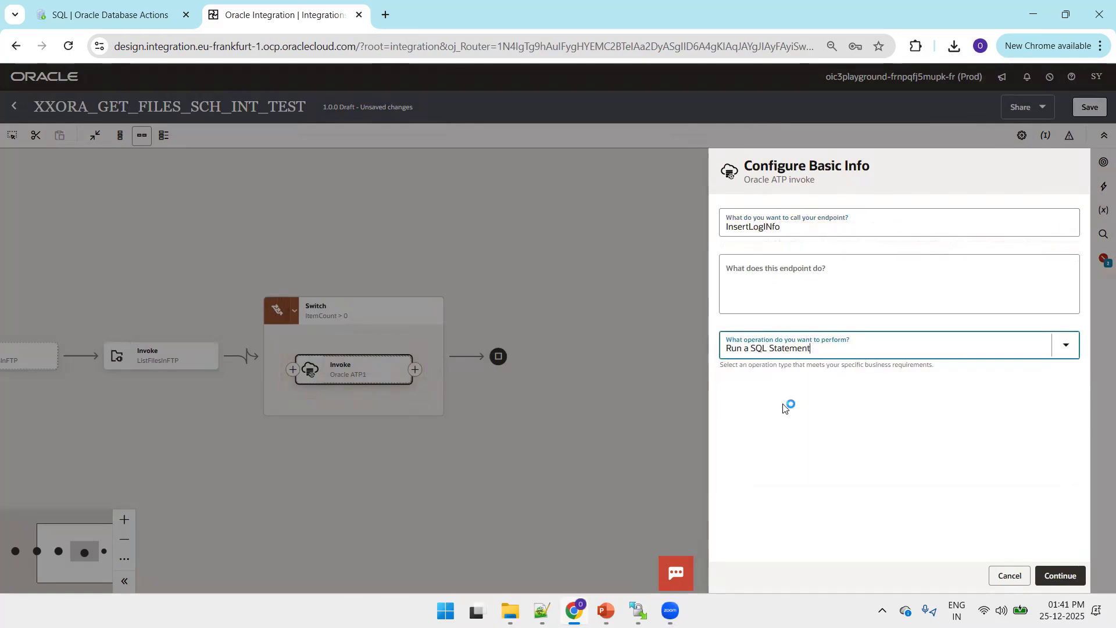
pyautogui.click(1061, 574)
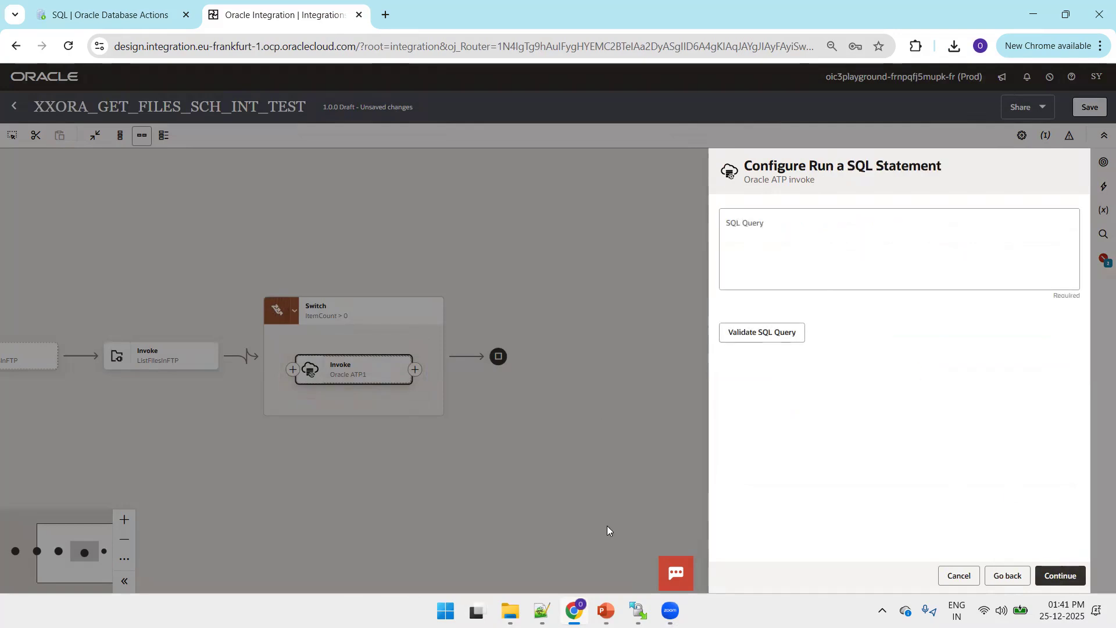
# Switch to Notepad++ and copy the INSERT INTO XXORA_FILE_LOG statement with the #p_file_count parameter
pyautogui.click(542, 611)
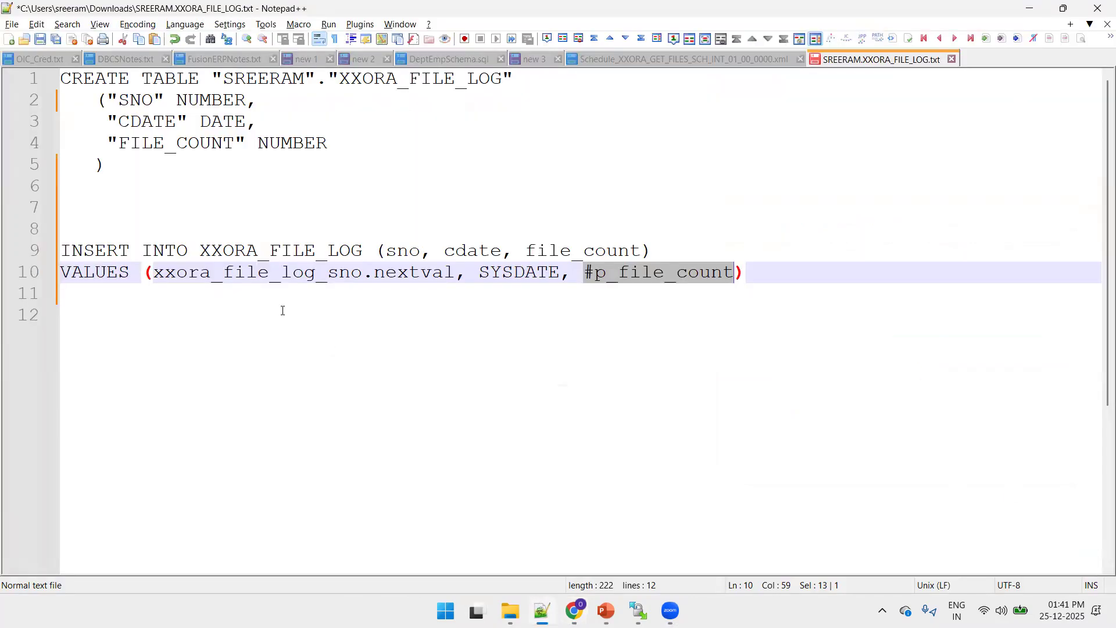
pyautogui.click(721, 273)
pyautogui.moveTo(585, 272); pyautogui.dragTo(618, 272)
pyautogui.moveTo(759, 273); pyautogui.dragTo(62, 254)
pyautogui.hotkey('ctrl', 'c')
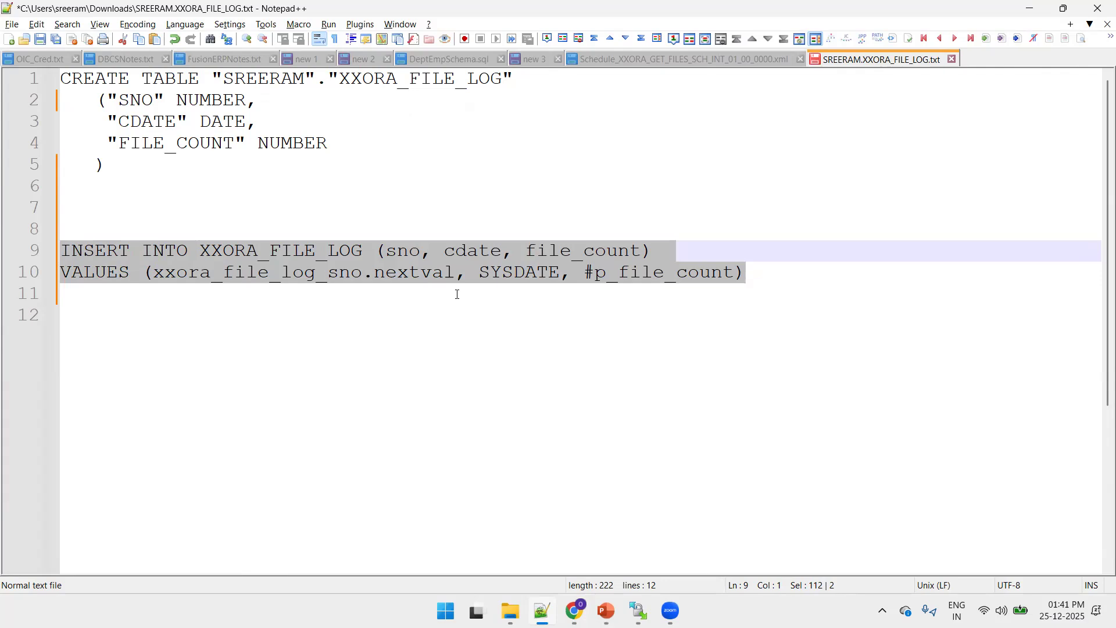
# Paste the INSERT statement as the SQL query in Chrome, validate it and finish the InsertLogINfo endpoint
pyautogui.hotkey('alt', 'Tab')
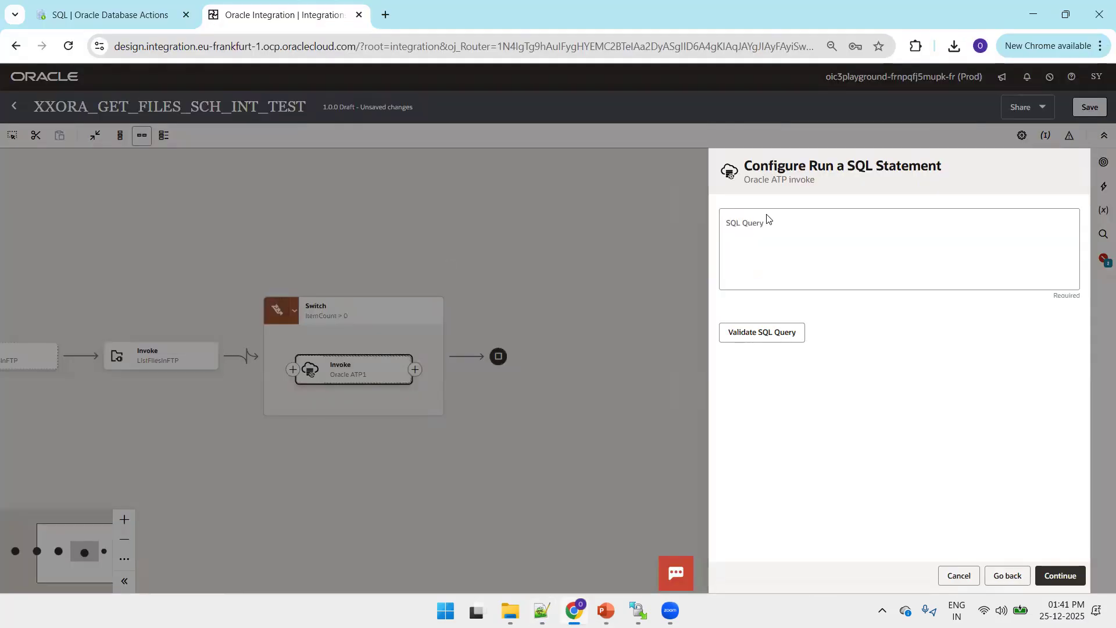
pyautogui.click(767, 218)
pyautogui.hotkey('ctrl', 'v')
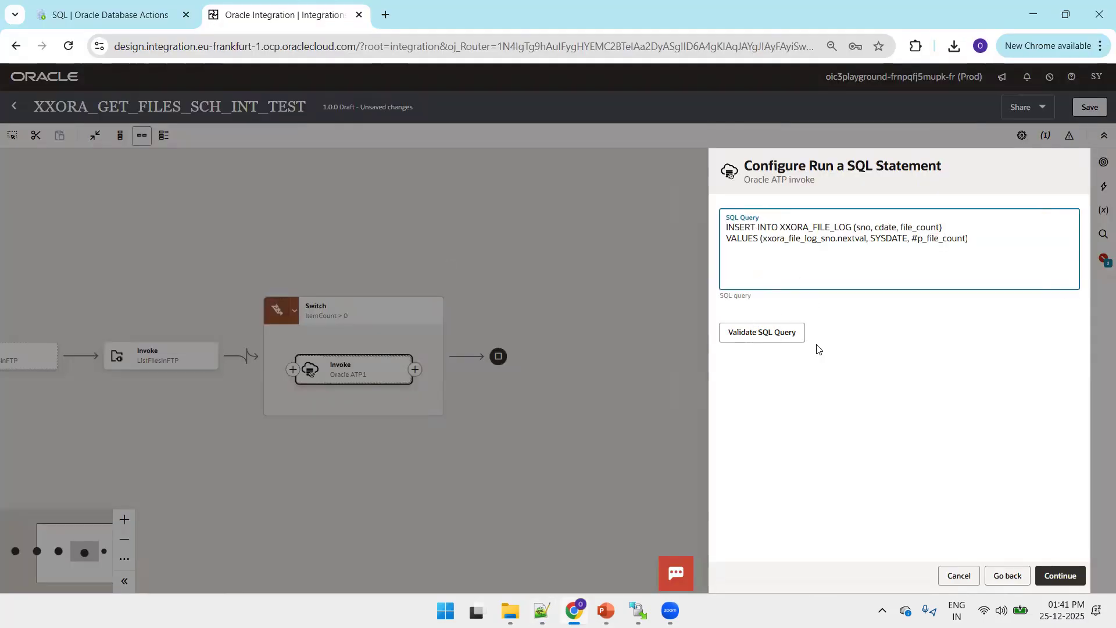
pyautogui.click(782, 338)
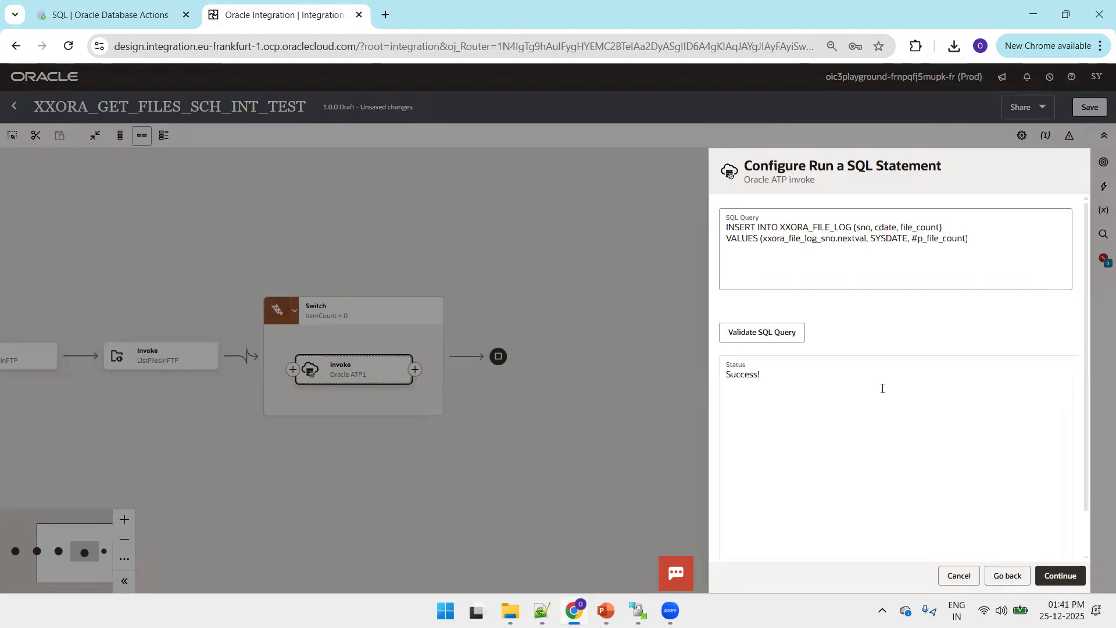
pyautogui.click(1060, 578)
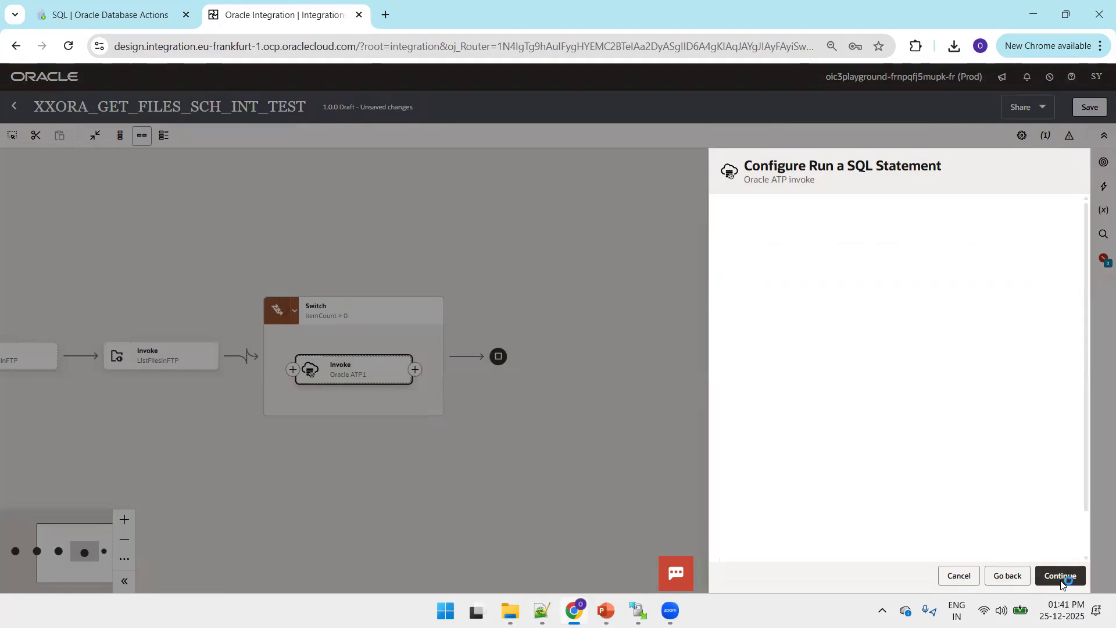
pyautogui.click(1061, 579)
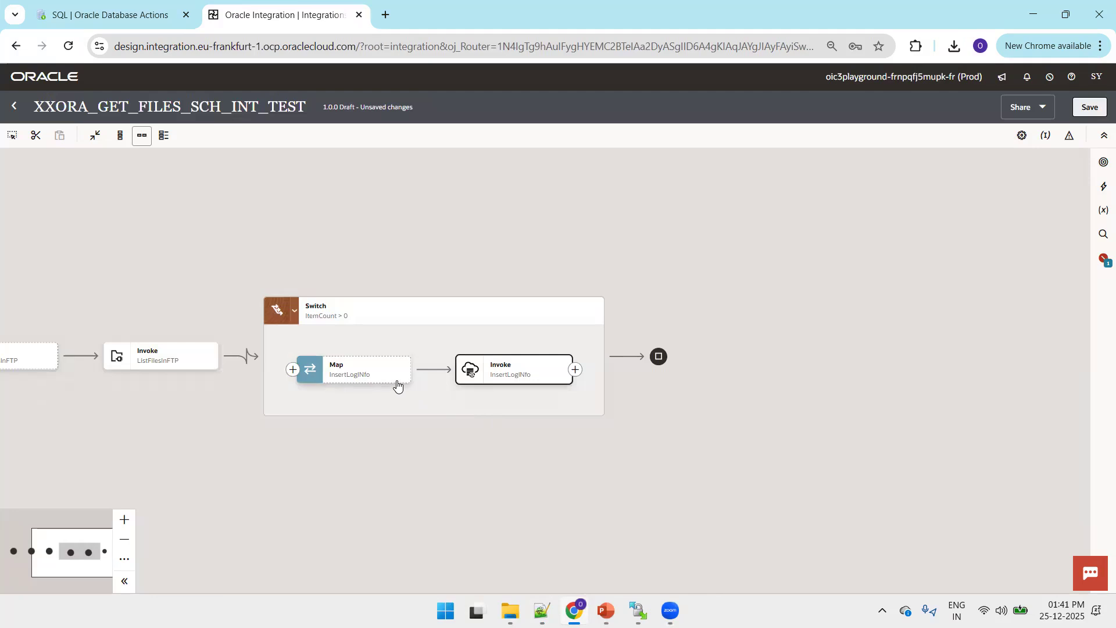
# Map Item Count from the ListFilesInFTP response to p_file_count in the InsertLogINfo map, validate it and return to the canvas
pyautogui.click(400, 381)
pyautogui.click(415, 400)
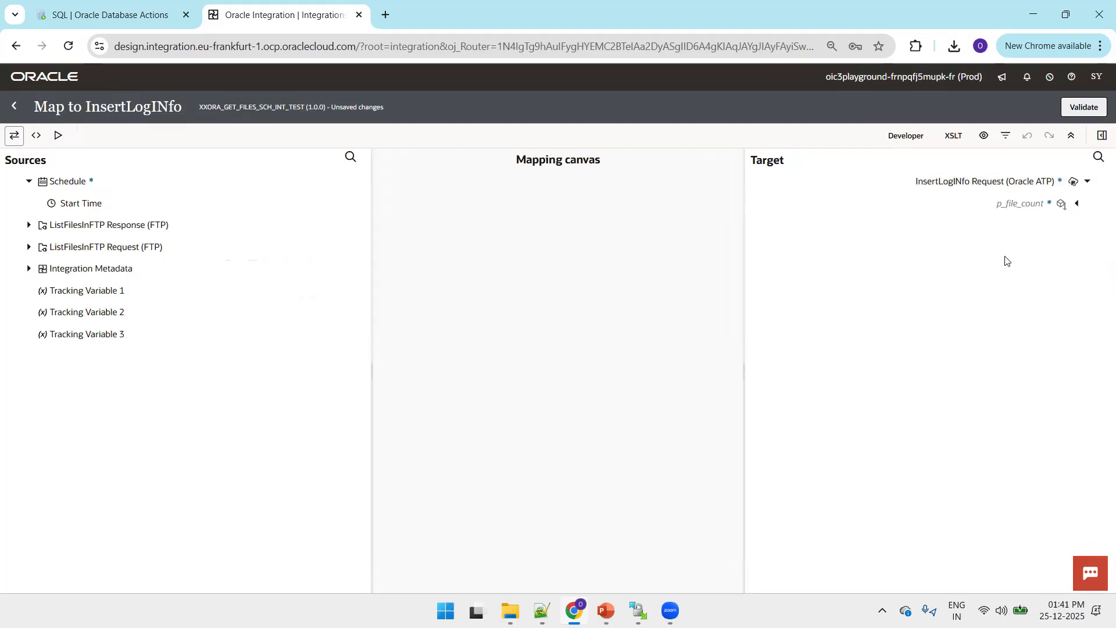
pyautogui.click(29, 225)
pyautogui.click(39, 246)
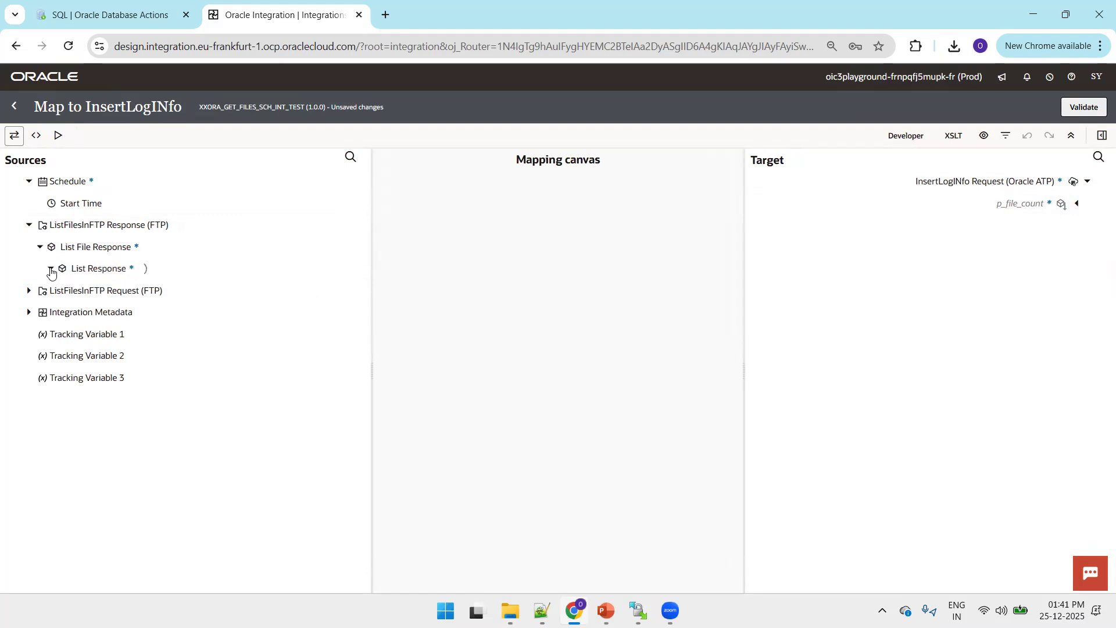
pyautogui.click(51, 269)
pyautogui.moveTo(759, 245); pyautogui.dragTo(996, 201)
pyautogui.click(1081, 115)
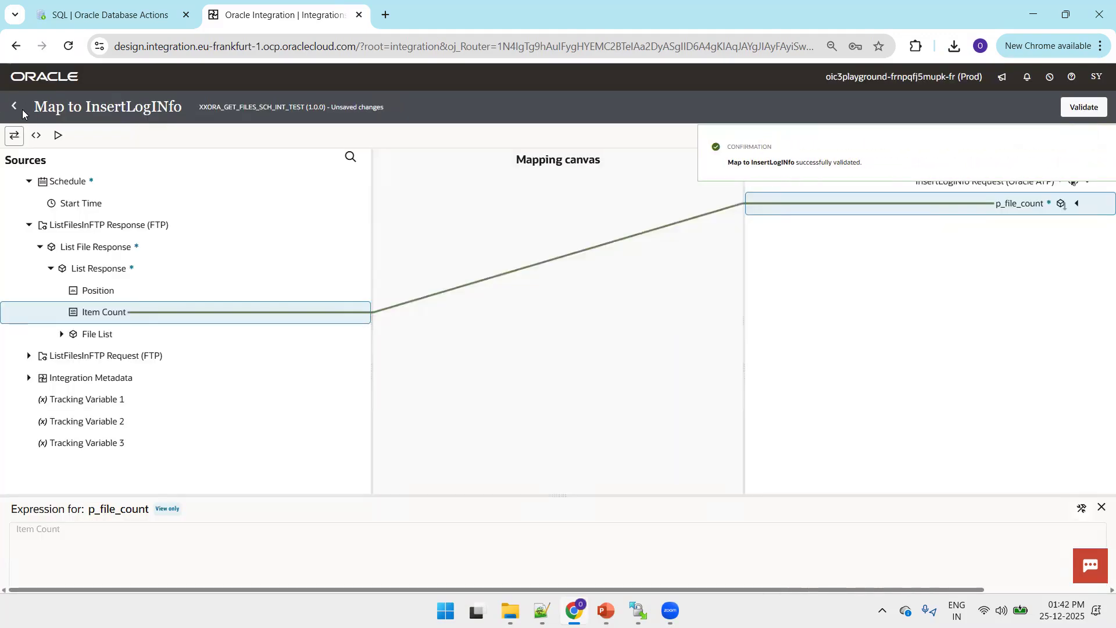
pyautogui.click(15, 109)
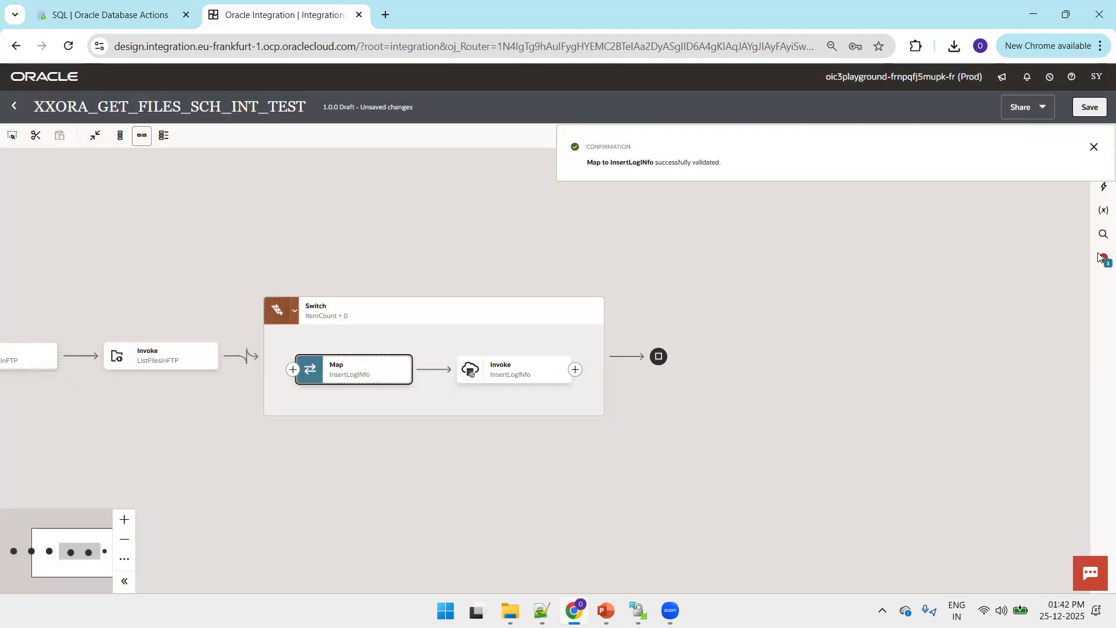
# Resolve the missing primary business identifier by assigning a tracking field, save the integration and return to the integrations list
pyautogui.click(1103, 260)
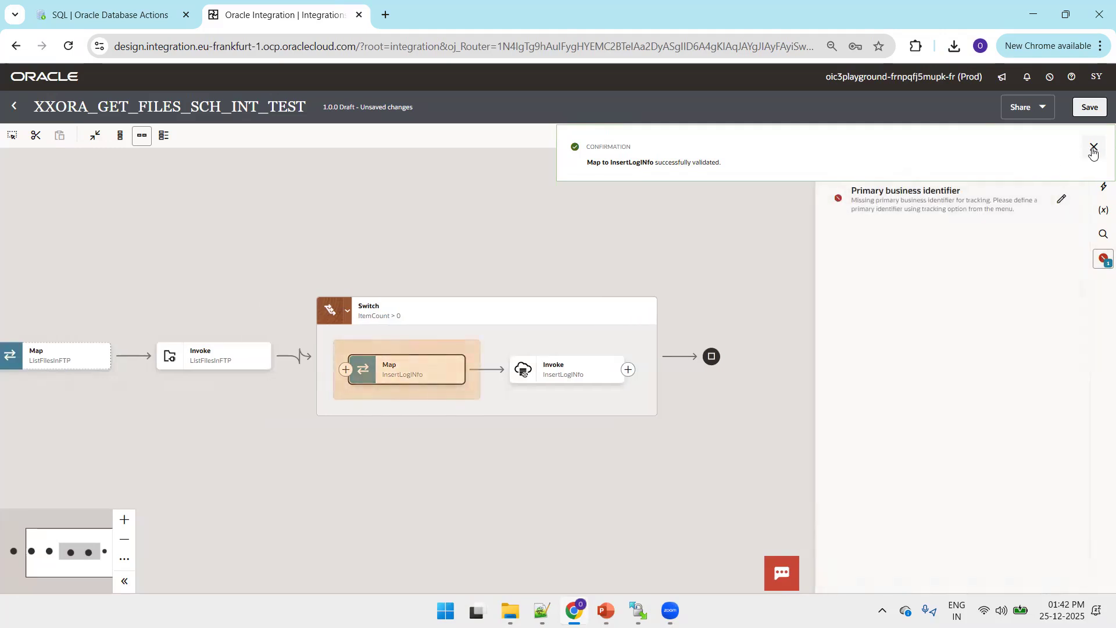
pyautogui.click(1063, 199)
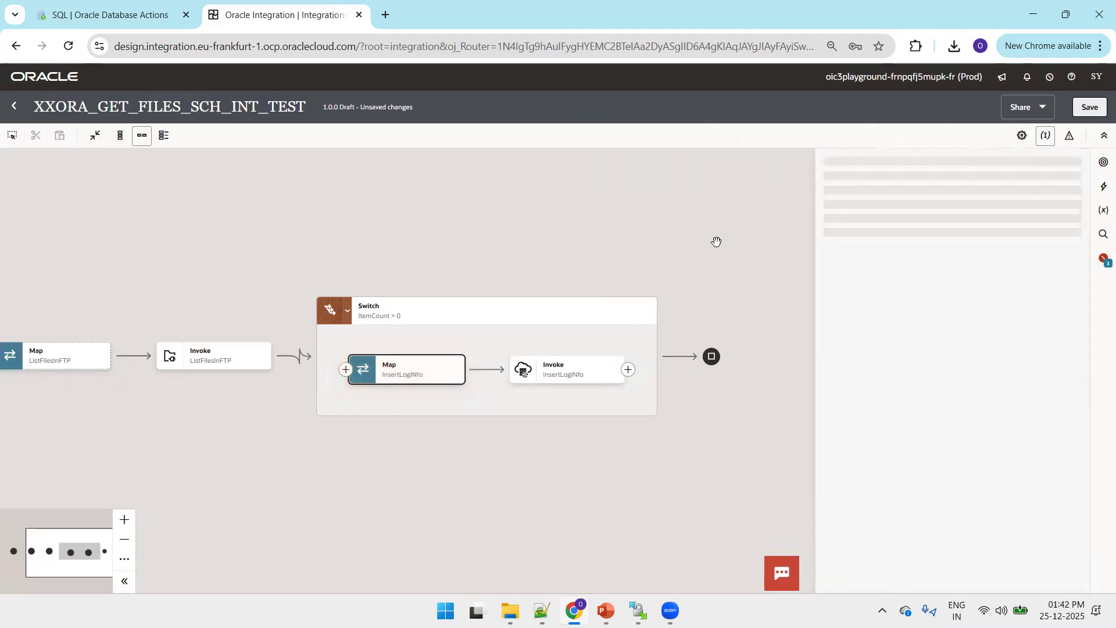
pyautogui.moveTo(654, 238); pyautogui.dragTo(930, 311)
pyautogui.click(1074, 110)
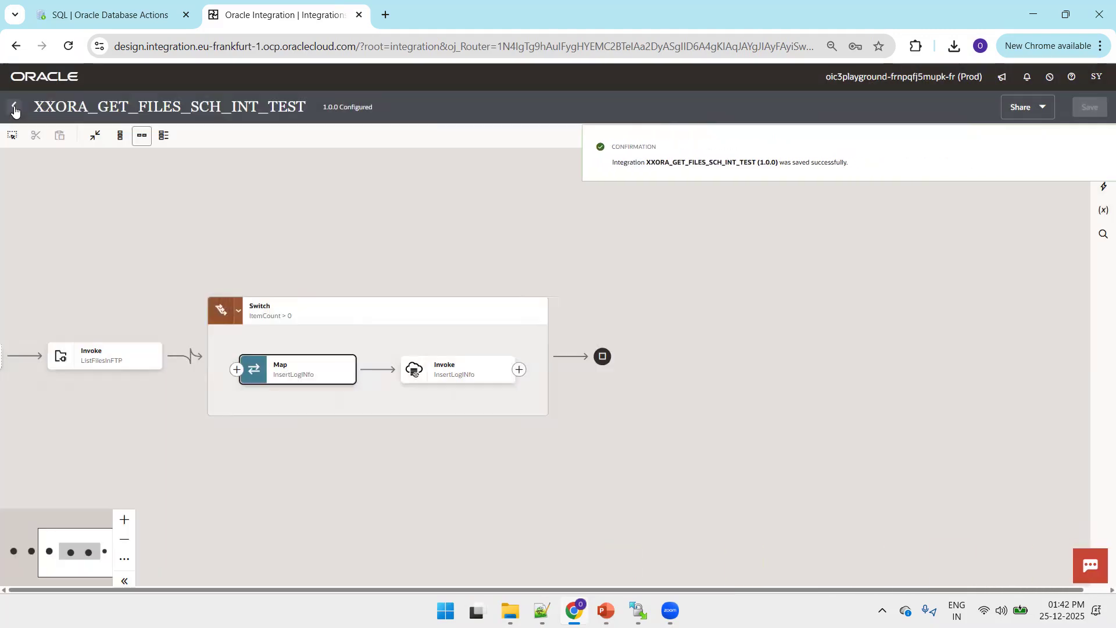
pyautogui.click(14, 106)
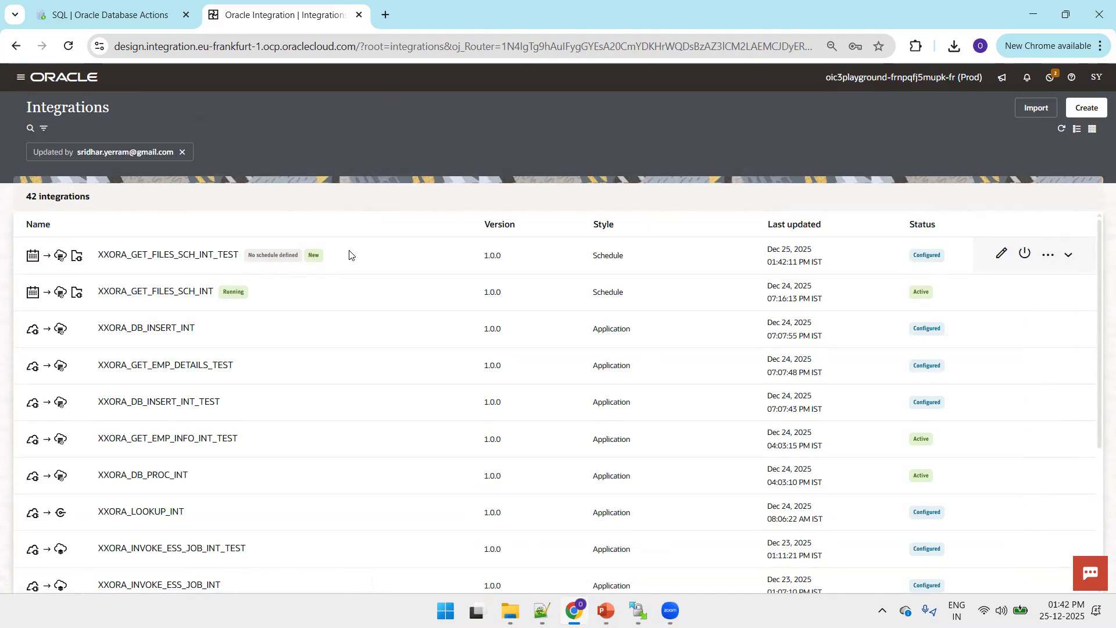
# Activate the XXORA_GET_FILES_SCH_INT_TEST integration with the Production tracing level
pyautogui.click(1025, 253)
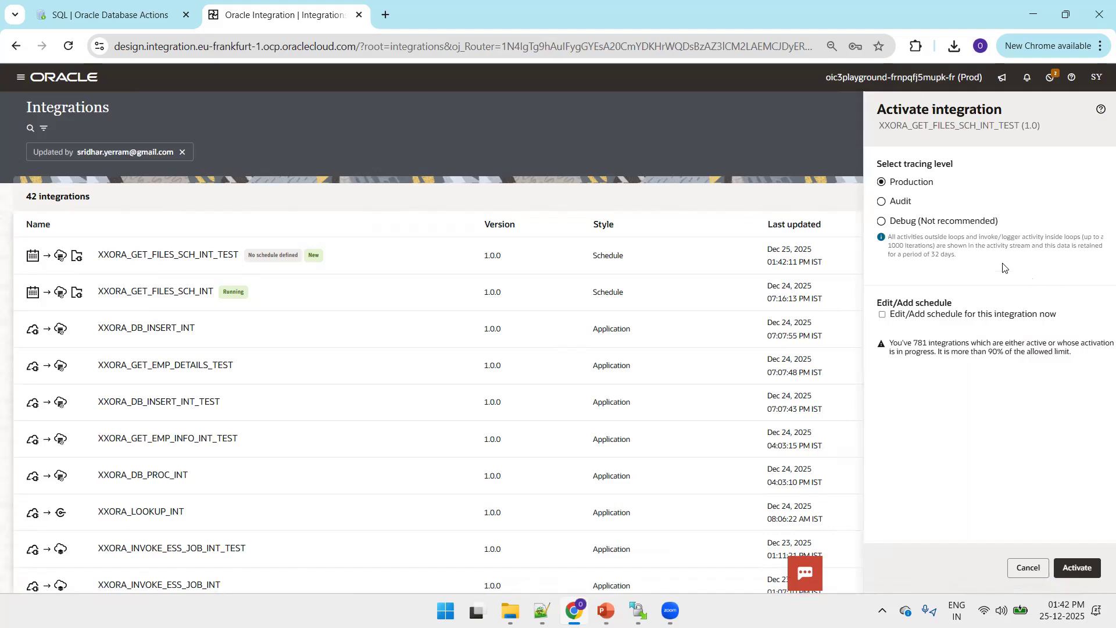
pyautogui.click(1076, 567)
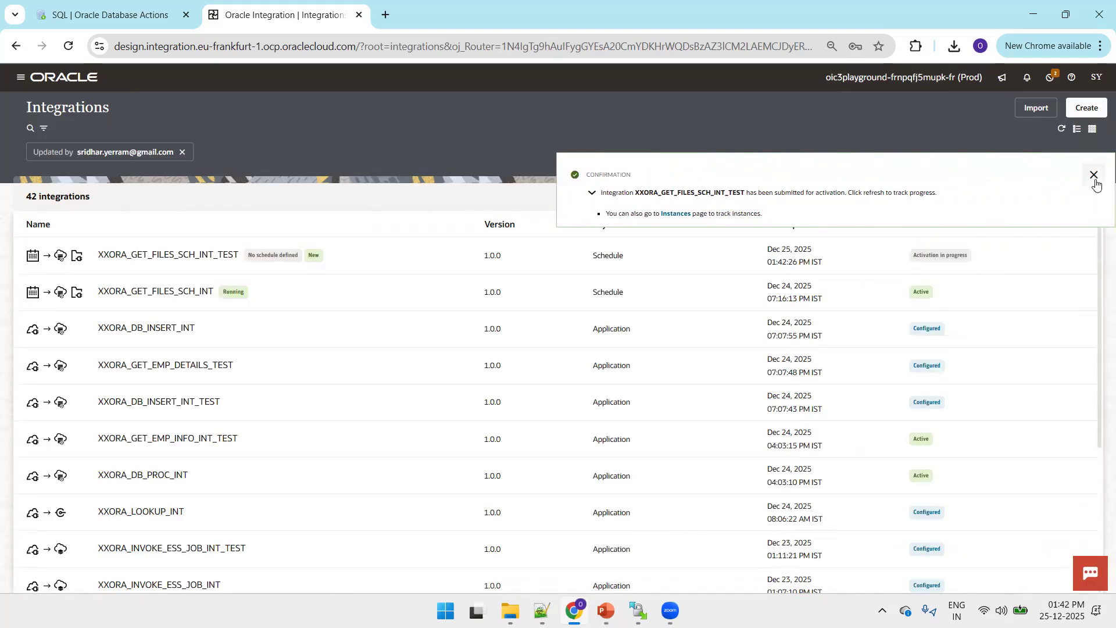
pyautogui.click(1098, 184)
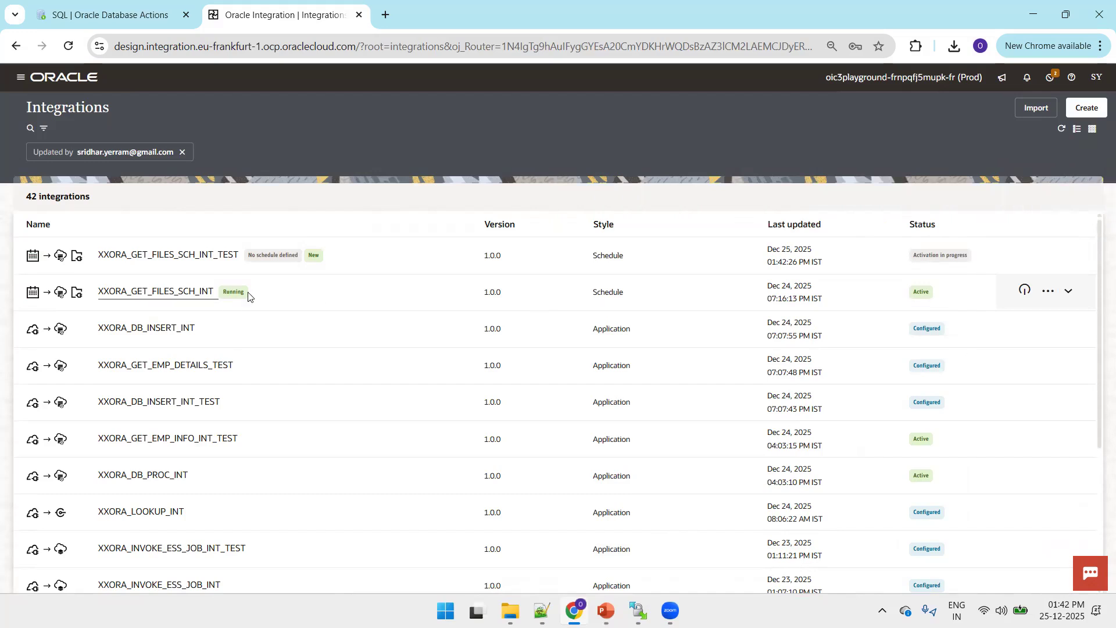
# Stop the running schedule of the XXORA_GET_FILES_SCH_INT integration and return to the integrations list
pyautogui.click(1048, 292)
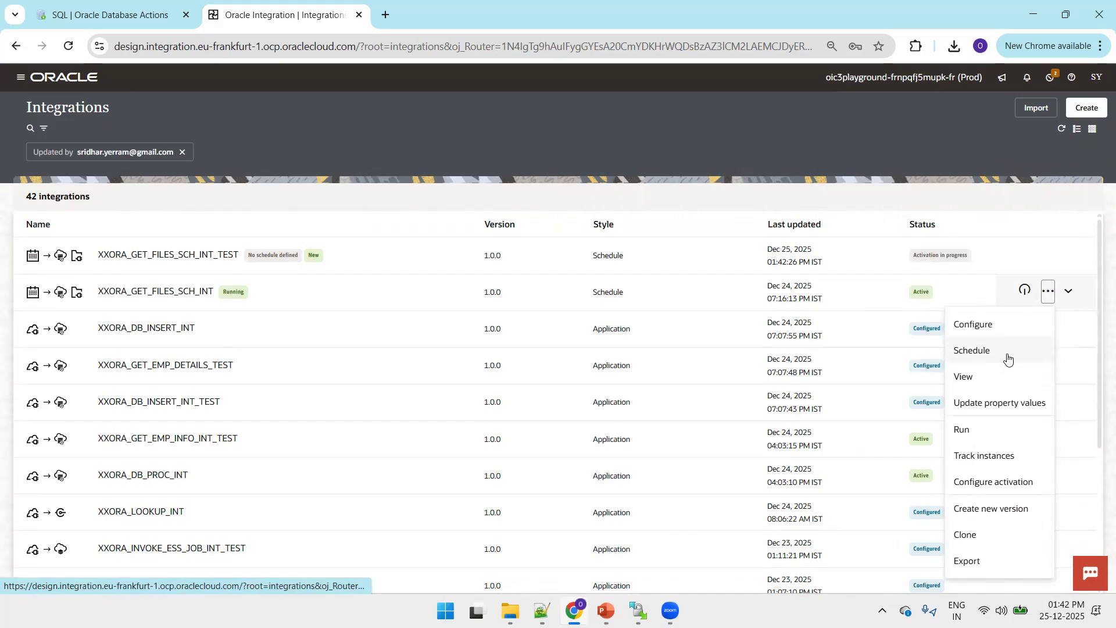
pyautogui.click(1008, 356)
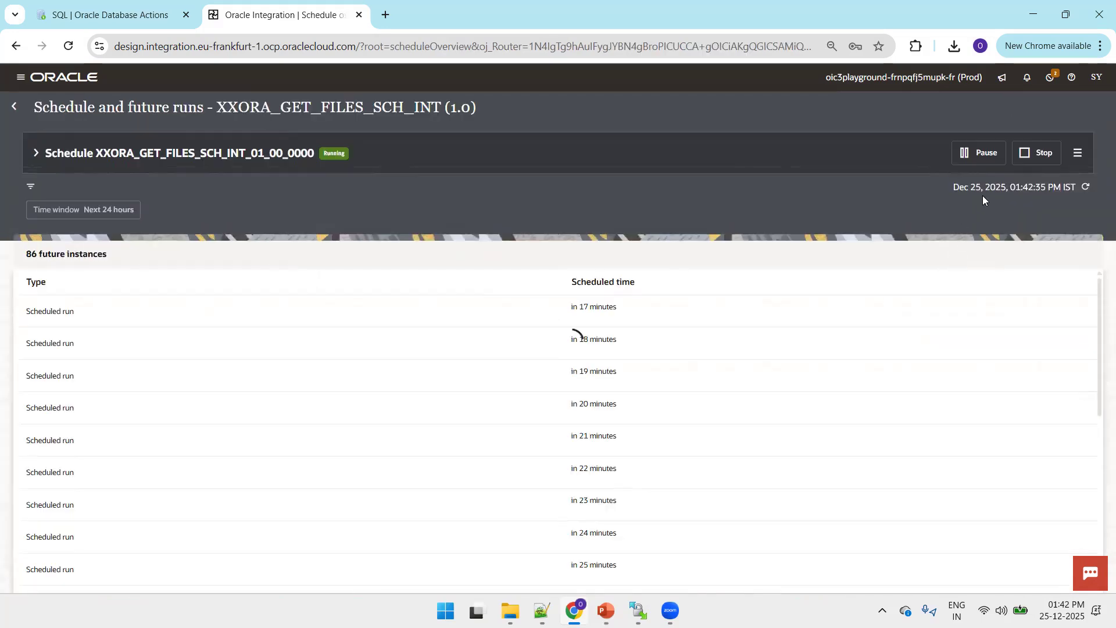
pyautogui.click(1029, 153)
pyautogui.click(684, 369)
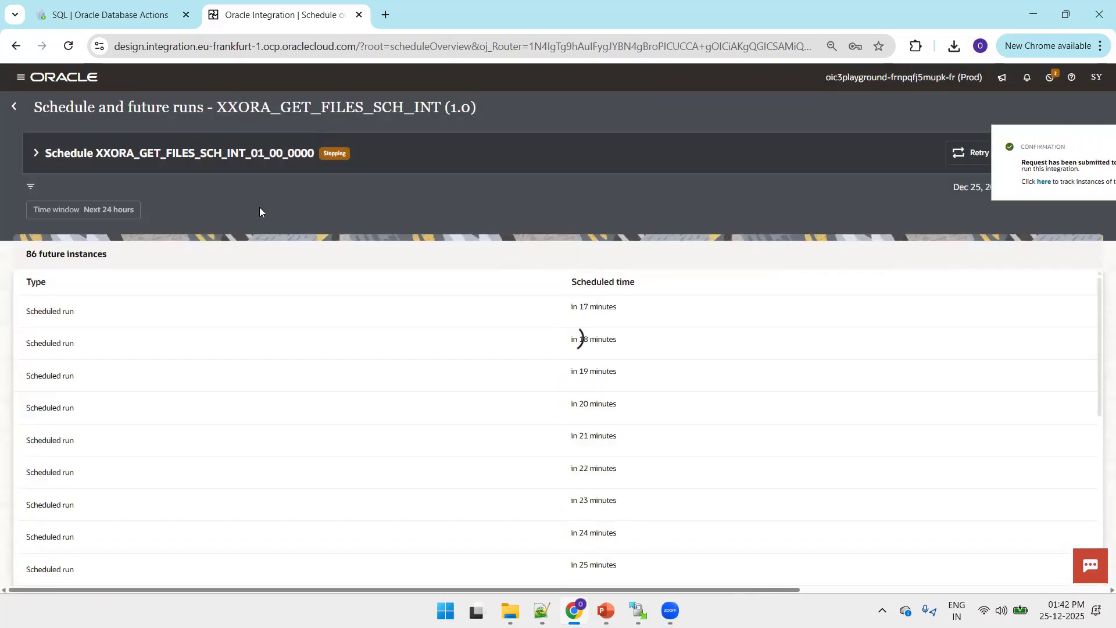
pyautogui.click(20, 109)
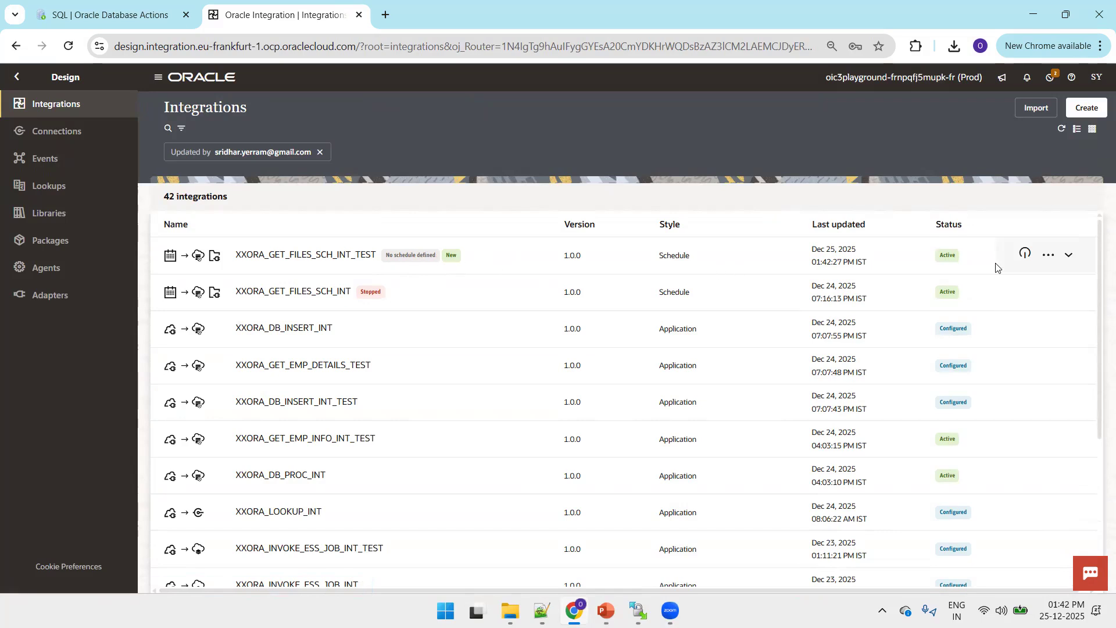
# Run XXORA_GET_FILES_SCH_INT_TEST as an ad hoc request and refresh its activity stream
pyautogui.click(1048, 256)
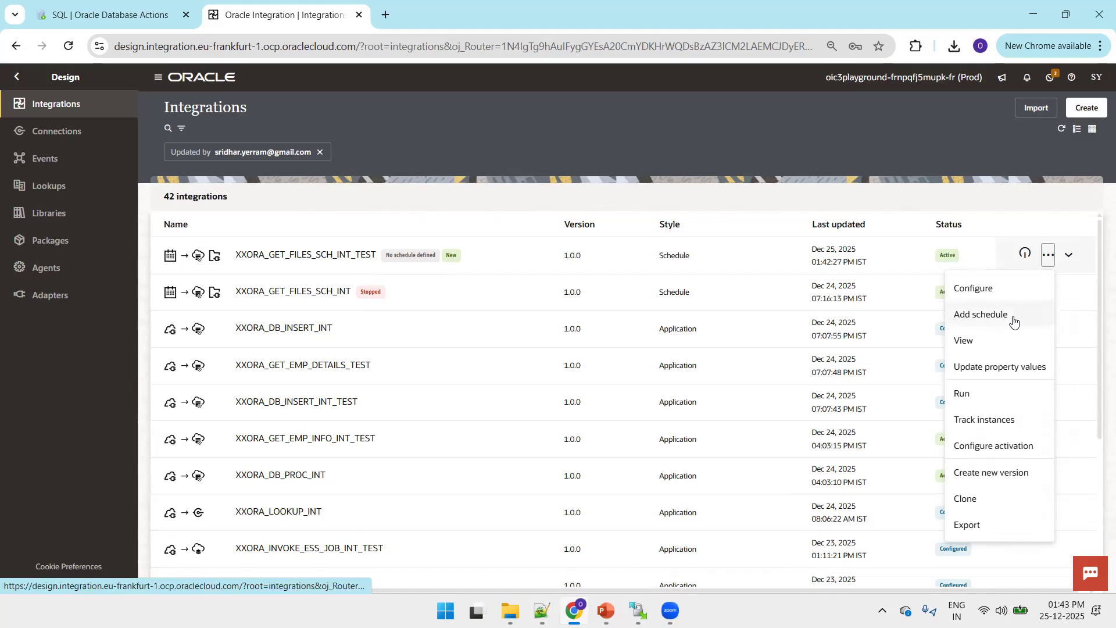
pyautogui.click(972, 393)
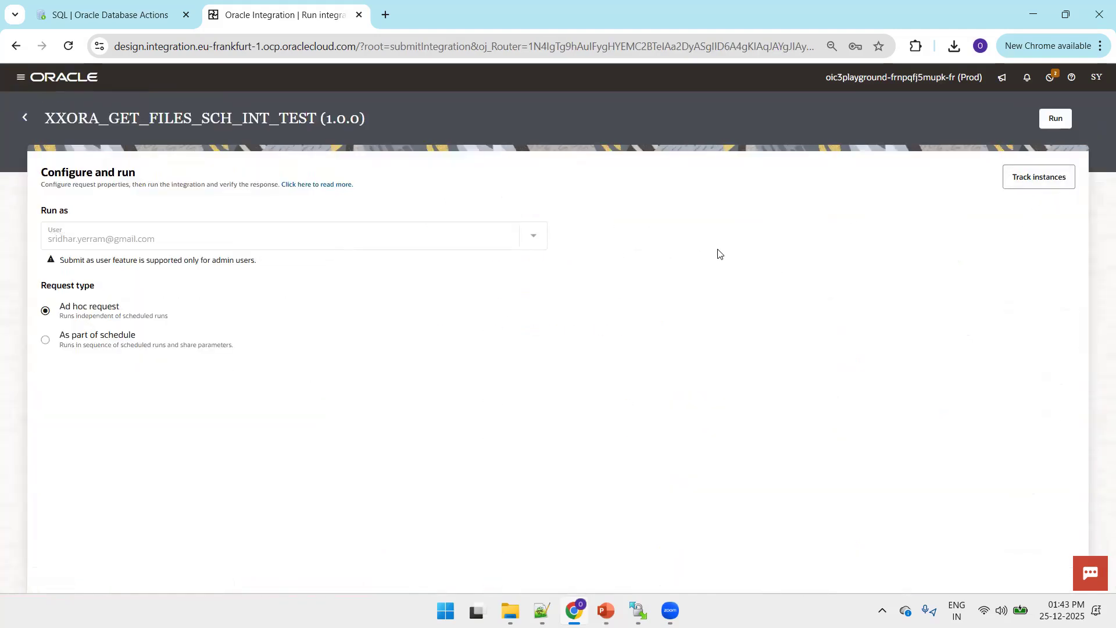
pyautogui.click(1059, 119)
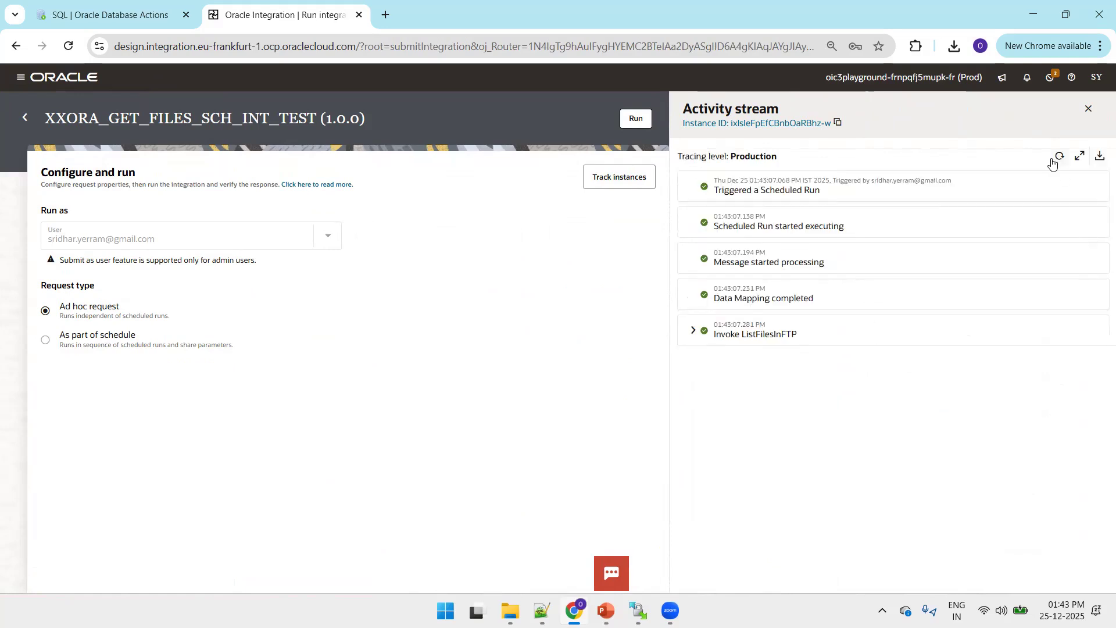
pyautogui.click(1053, 163)
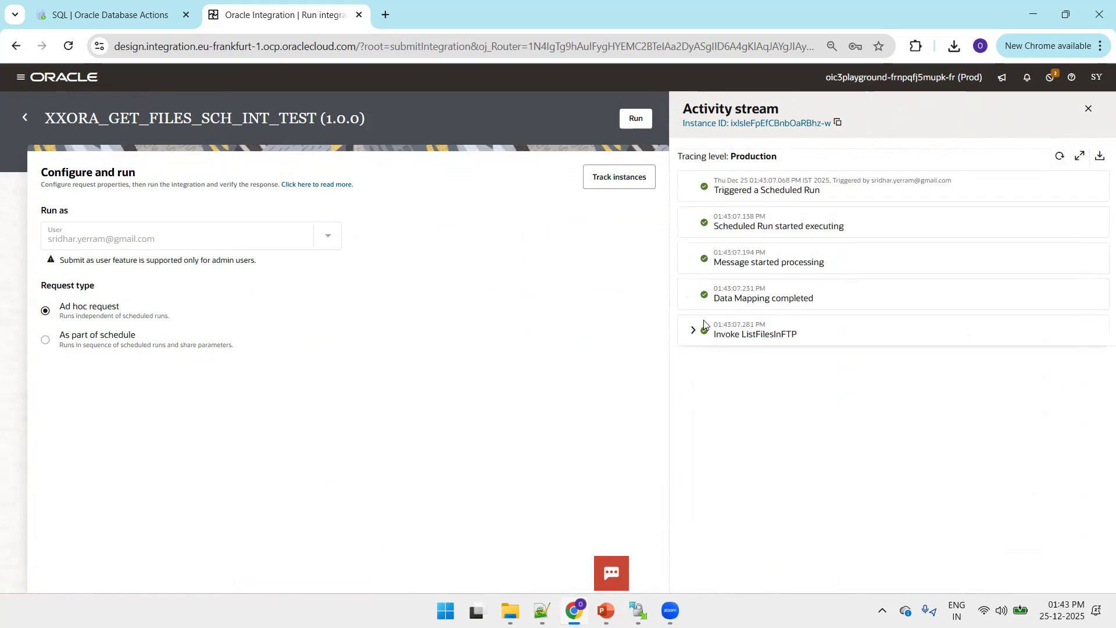
# Switch to the Database Actions SQL worksheet and rerun the XXORA_FILE_LOG query ordered by cdate descending
pyautogui.hotkey('ctrl', 'shift', 'Tab')
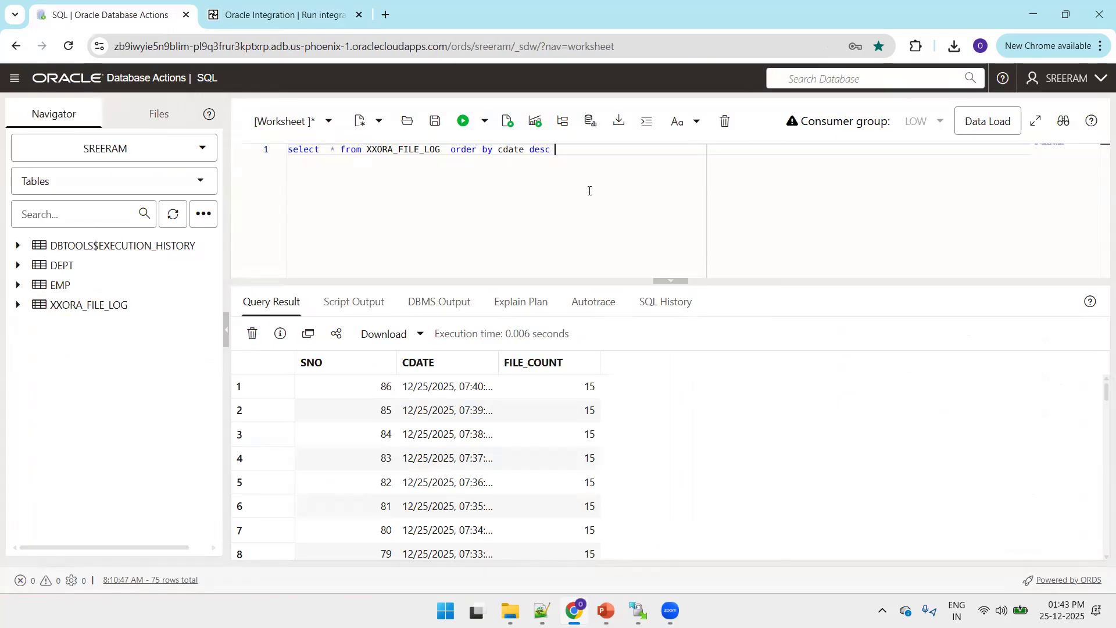
pyautogui.hotkey('ctrl', 'a')
pyautogui.hotkey('ctrl', 'Return')
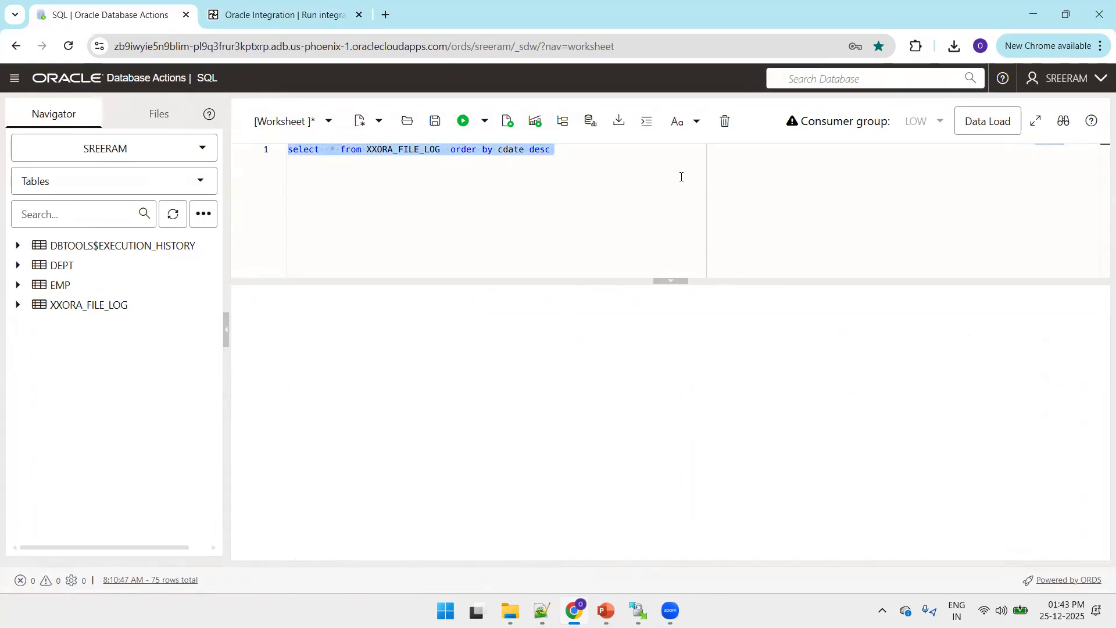
pyautogui.click(680, 177)
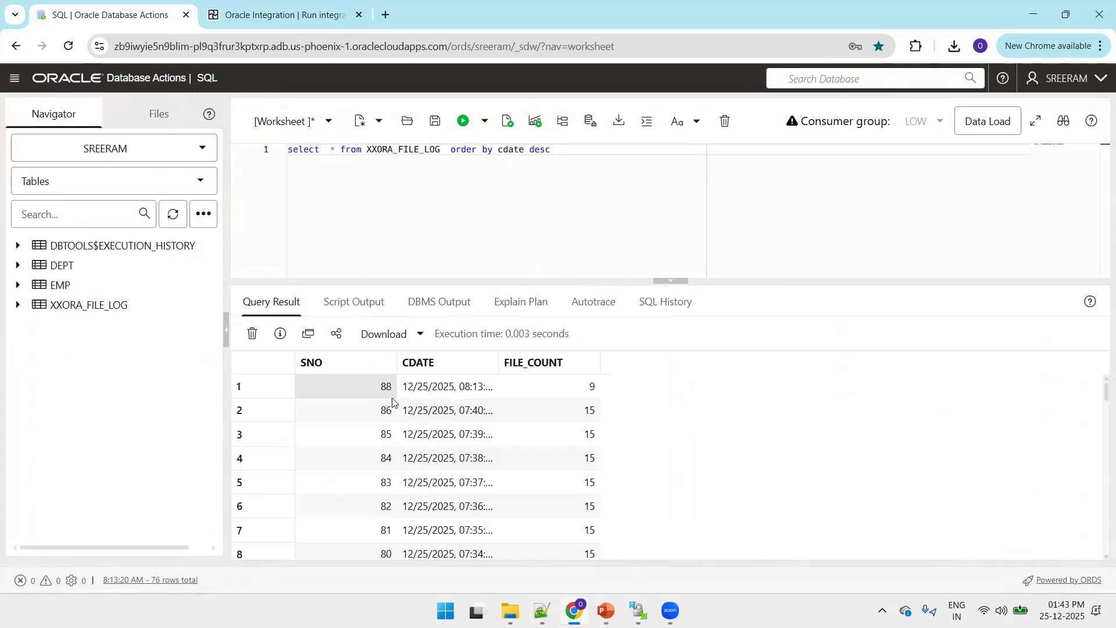
# Switch back to Oracle Integration and add a schedule to XXORA_GET_FILES_SCH_INT_TEST with the Hours and minutes frequency
pyautogui.hotkey('ctrl', 'Tab')
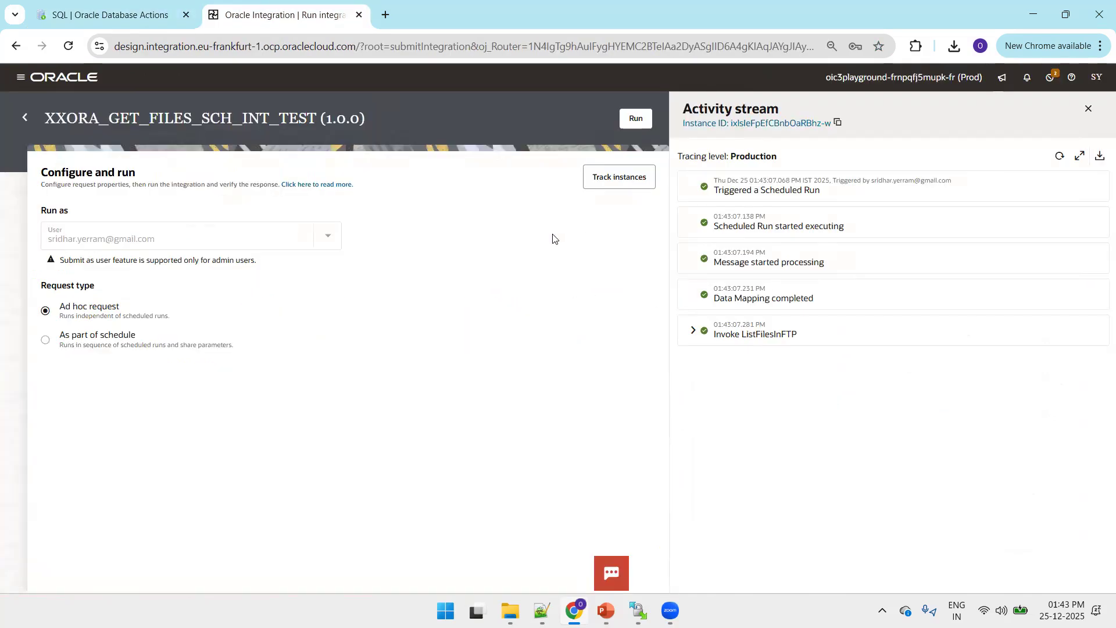
pyautogui.click(28, 119)
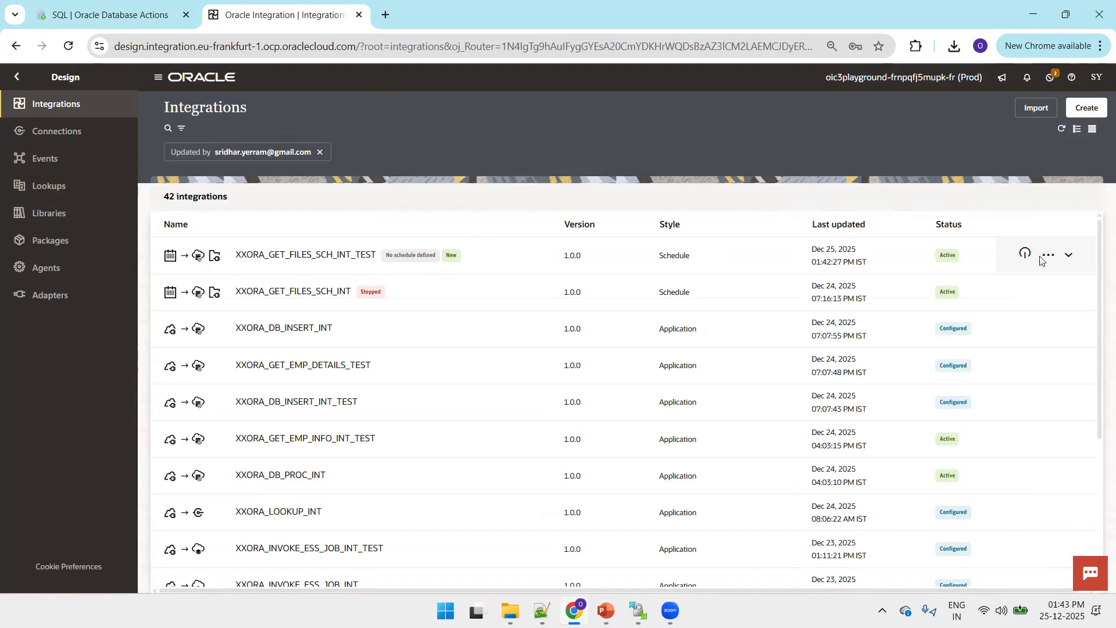
pyautogui.click(1049, 256)
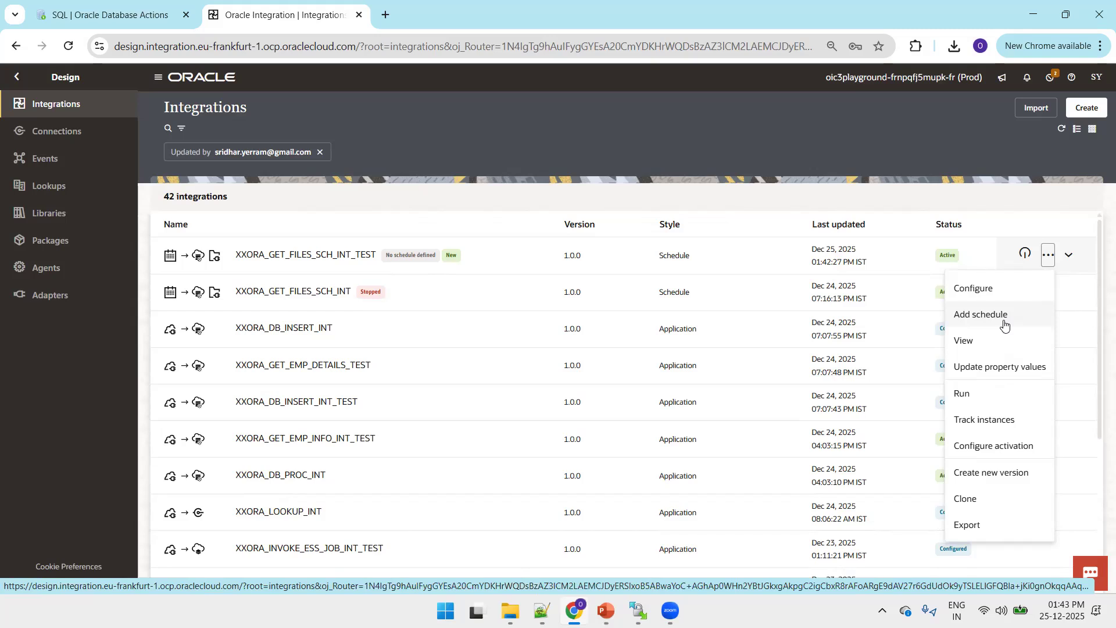
pyautogui.click(1004, 325)
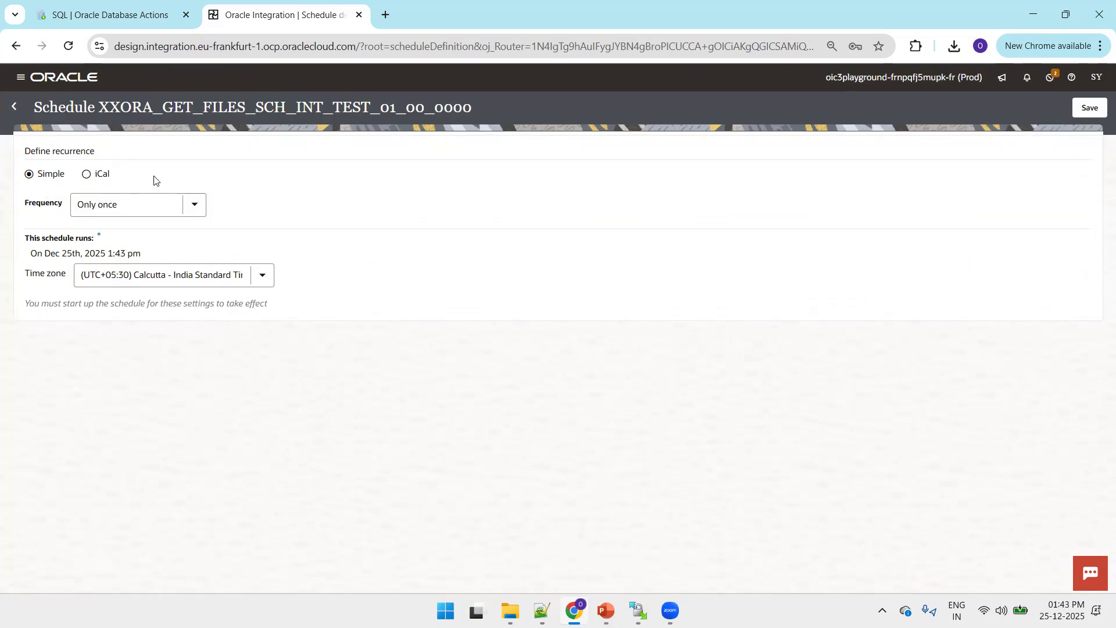
pyautogui.click(196, 212)
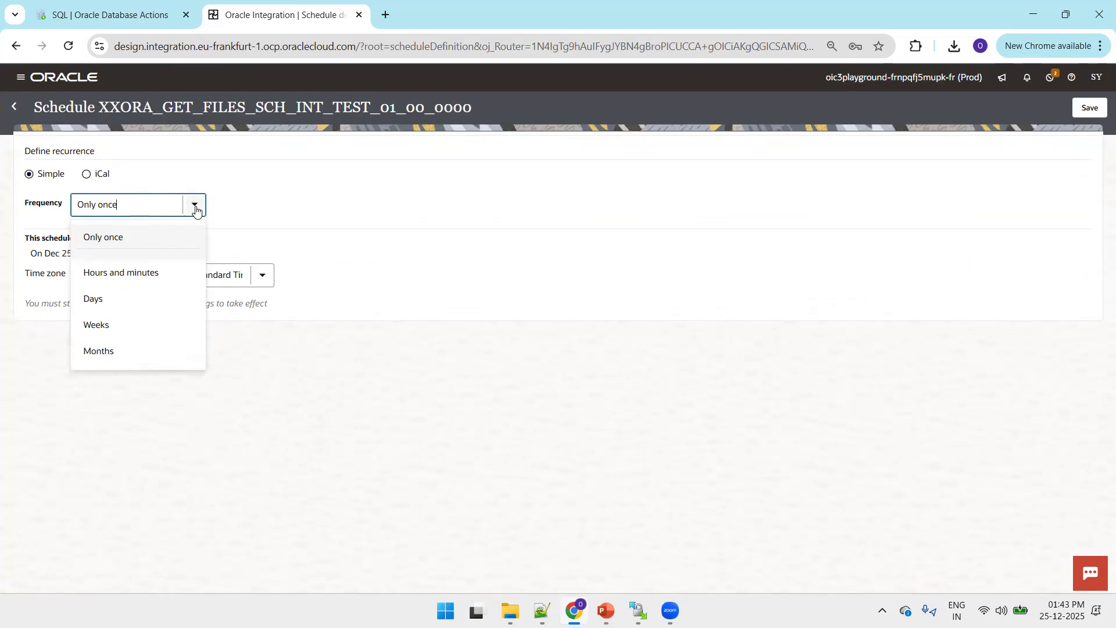
pyautogui.click(154, 278)
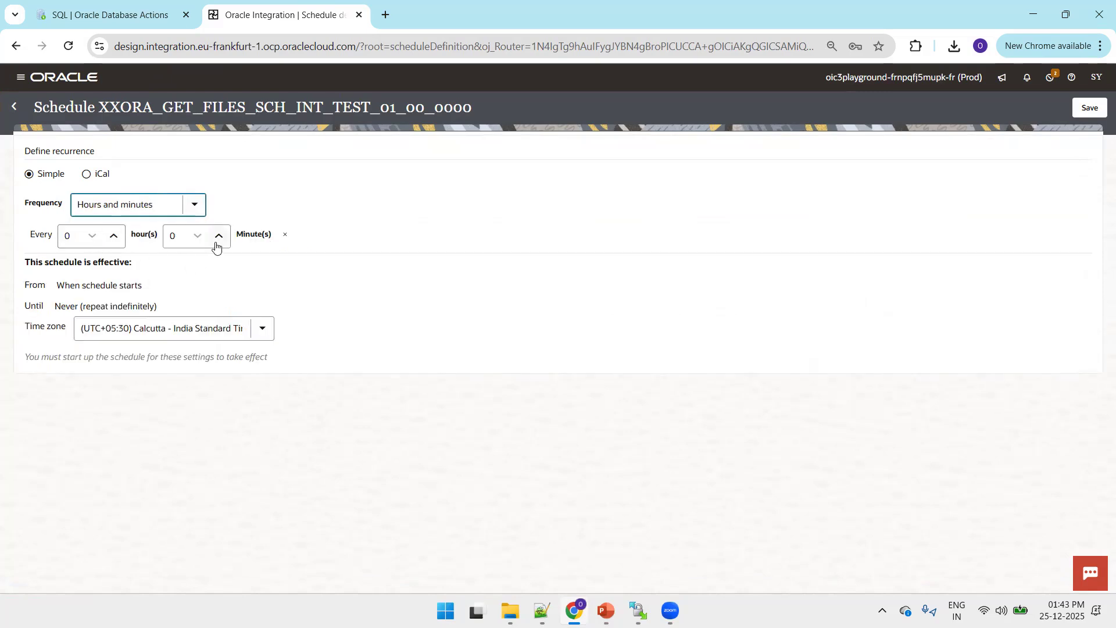
# Try to save the schedule with a recurrence of every 1 minute
pyautogui.click(187, 235)
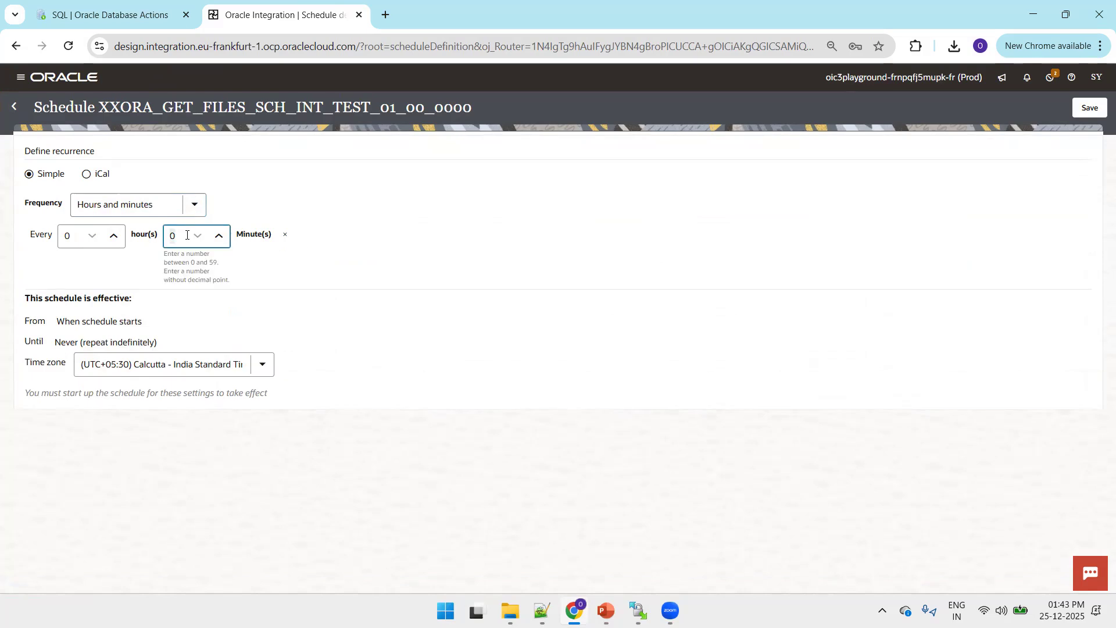
pyautogui.click(259, 287)
pyautogui.click(177, 241)
pyautogui.click(356, 269)
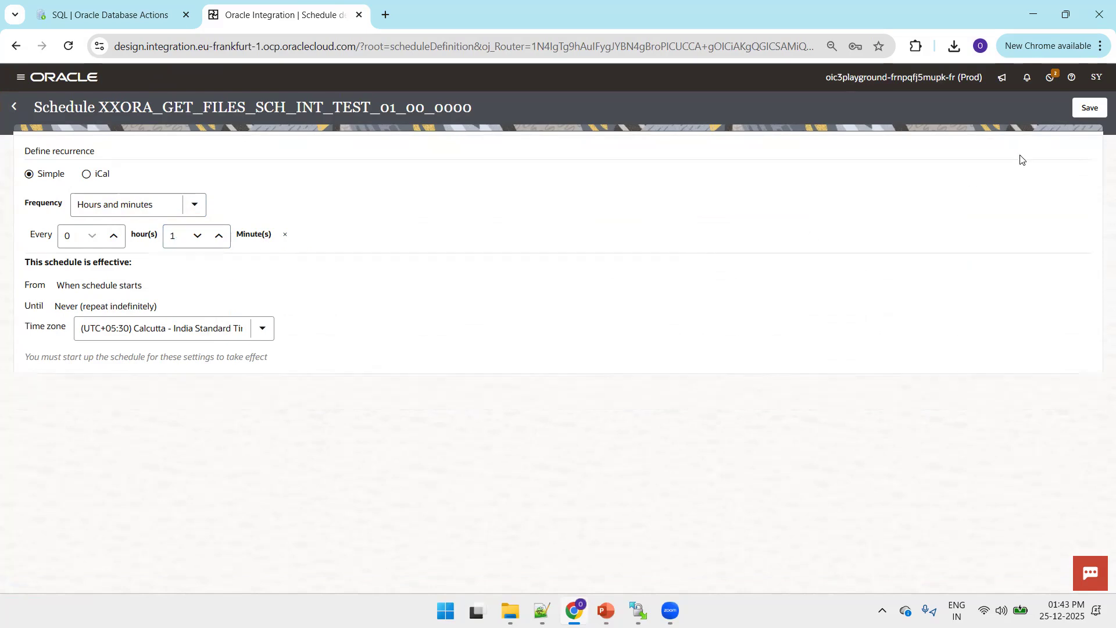
pyautogui.click(1087, 108)
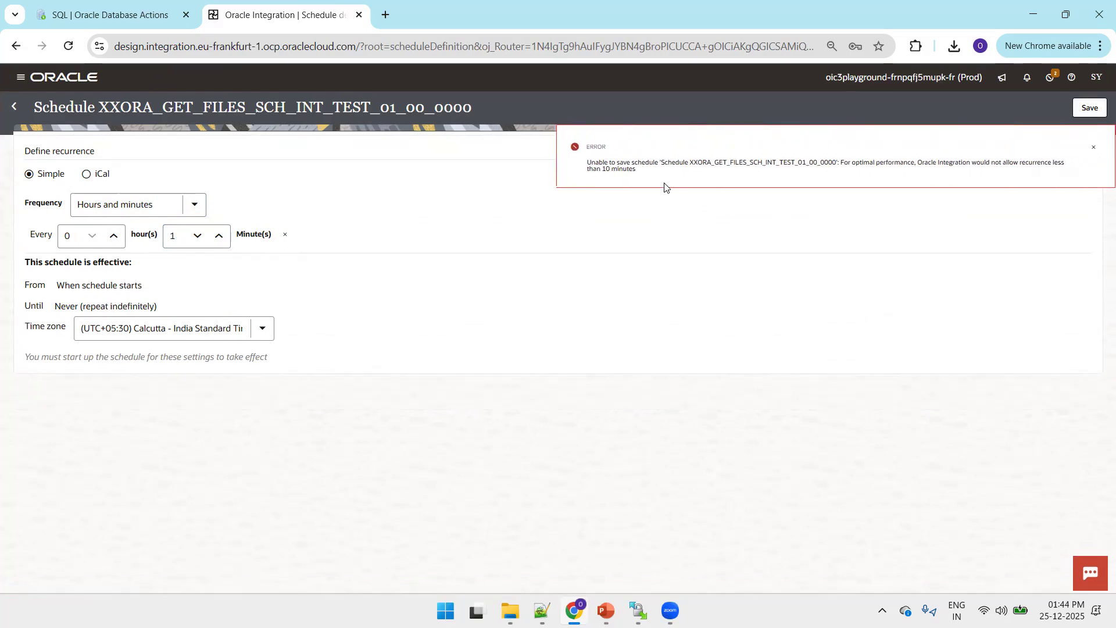
# Set the schedule's recurrence to every 10 minutes and save it
pyautogui.click(185, 235)
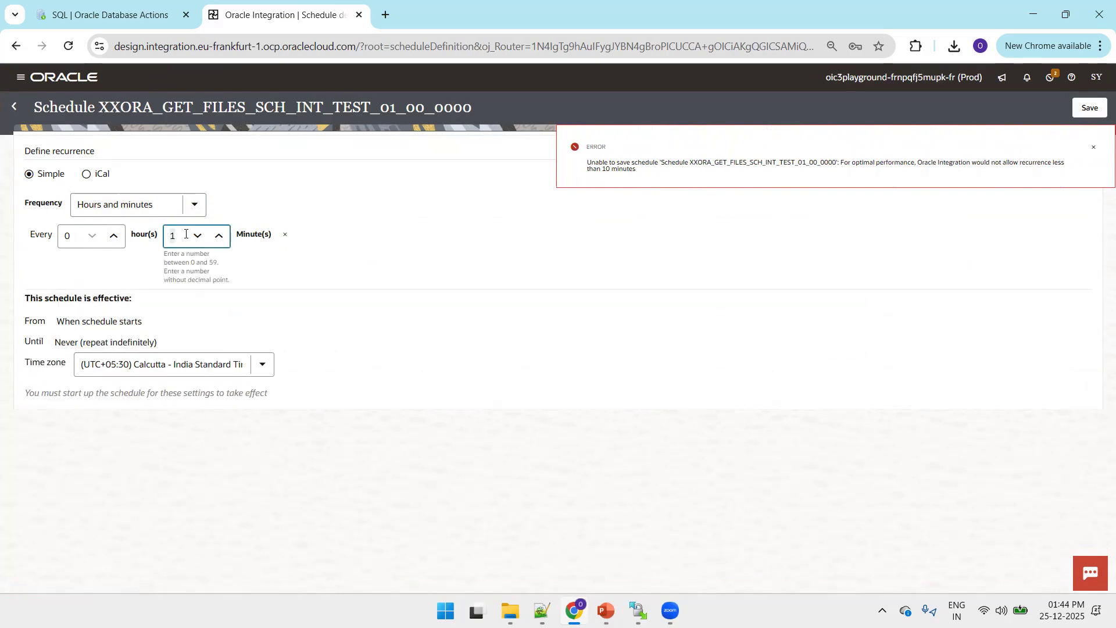
pyautogui.write('10')
pyautogui.click(1083, 110)
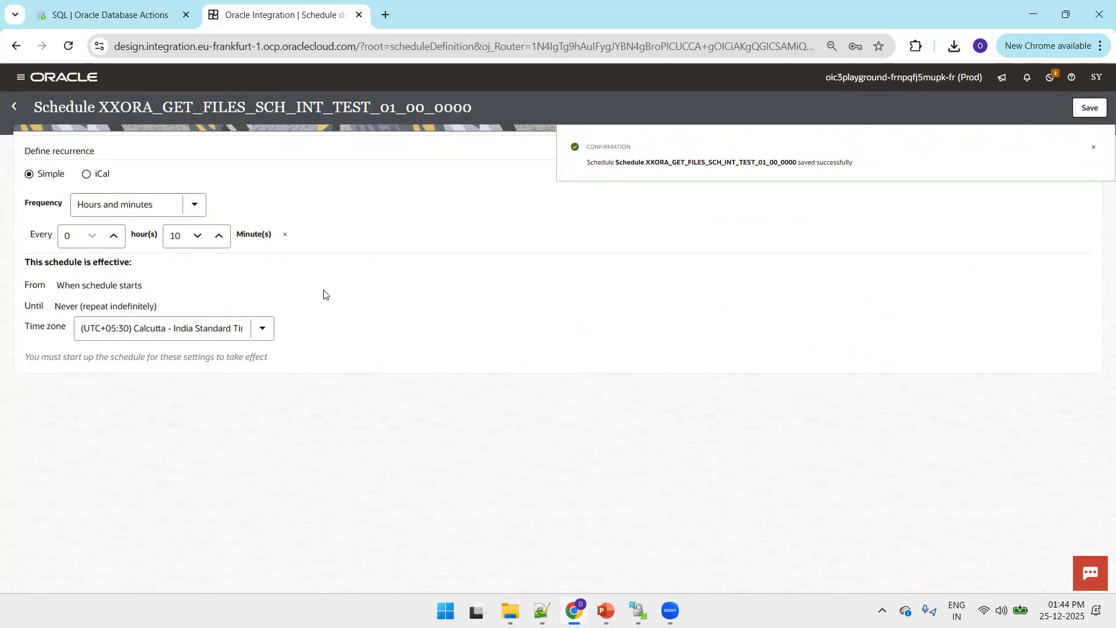
# Give the schedule an expiry date of December 26, 2025 at 01:44 PM
pyautogui.click(154, 307)
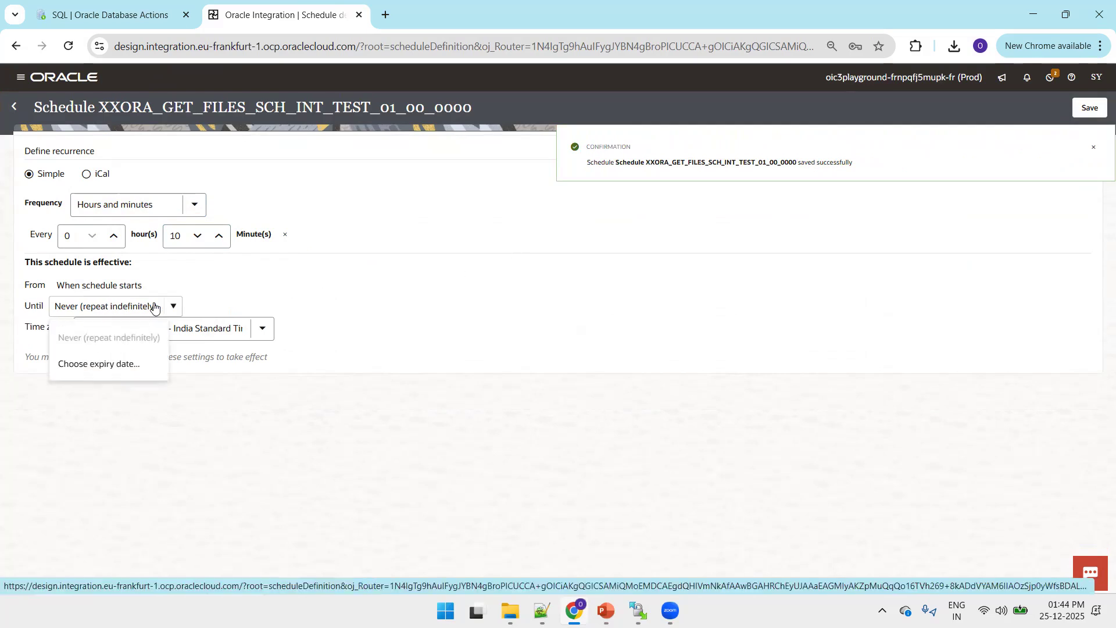
pyautogui.click(123, 364)
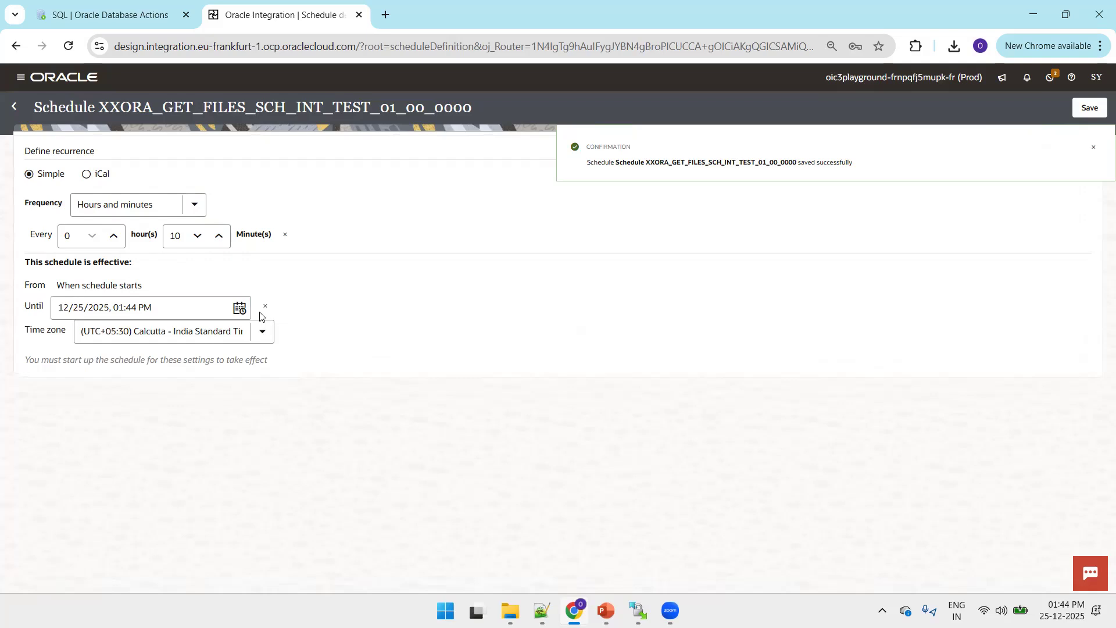
pyautogui.click(240, 308)
pyautogui.click(201, 460)
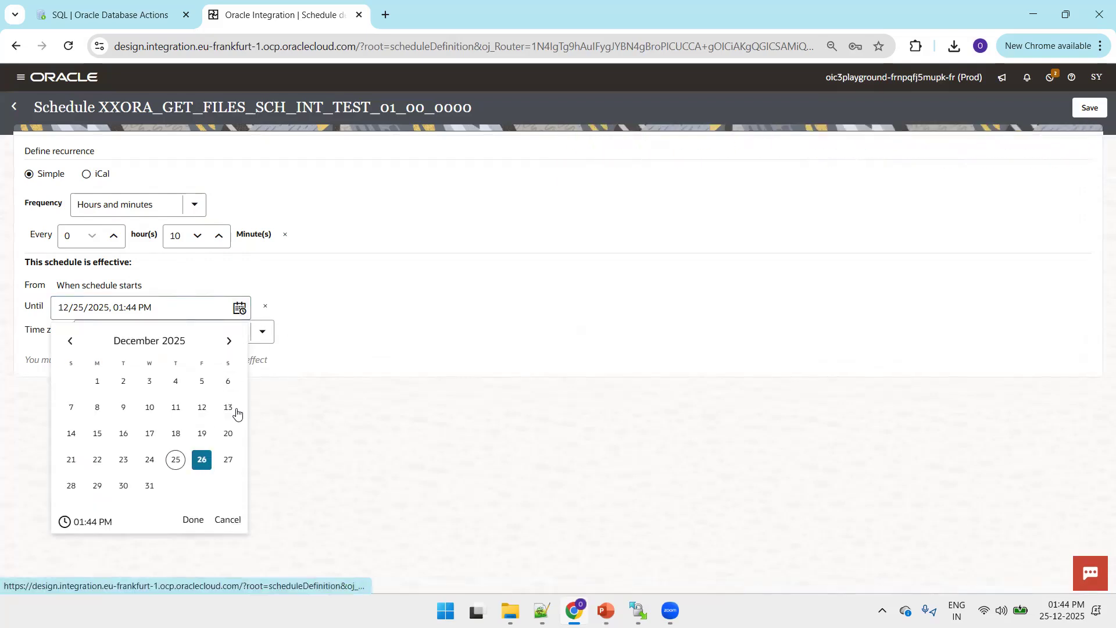
pyautogui.click(336, 387)
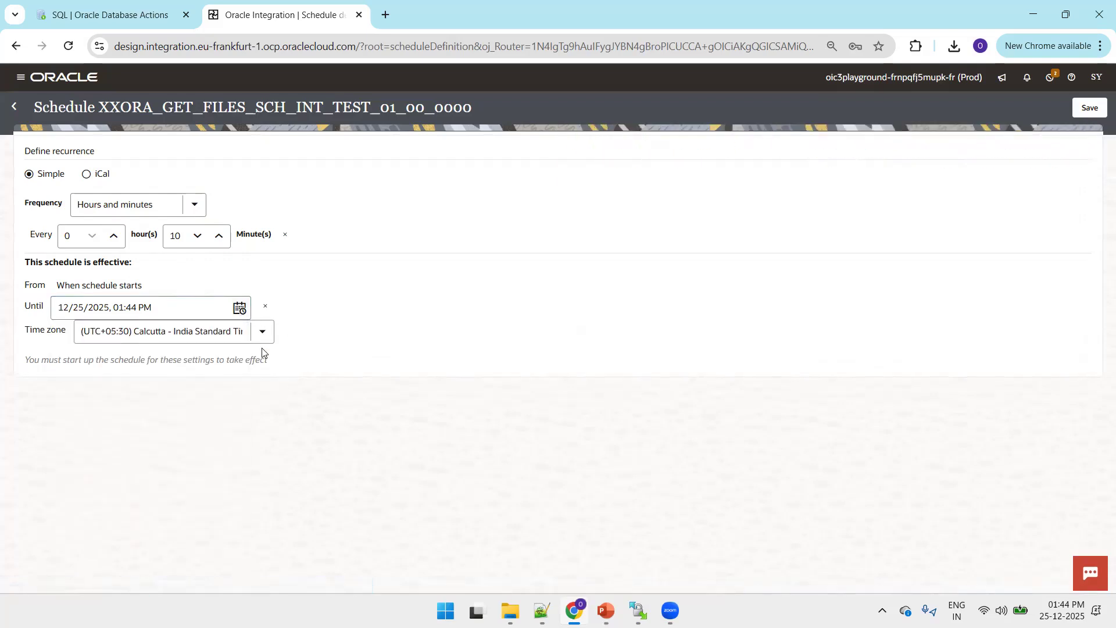
pyautogui.click(238, 310)
pyautogui.click(203, 461)
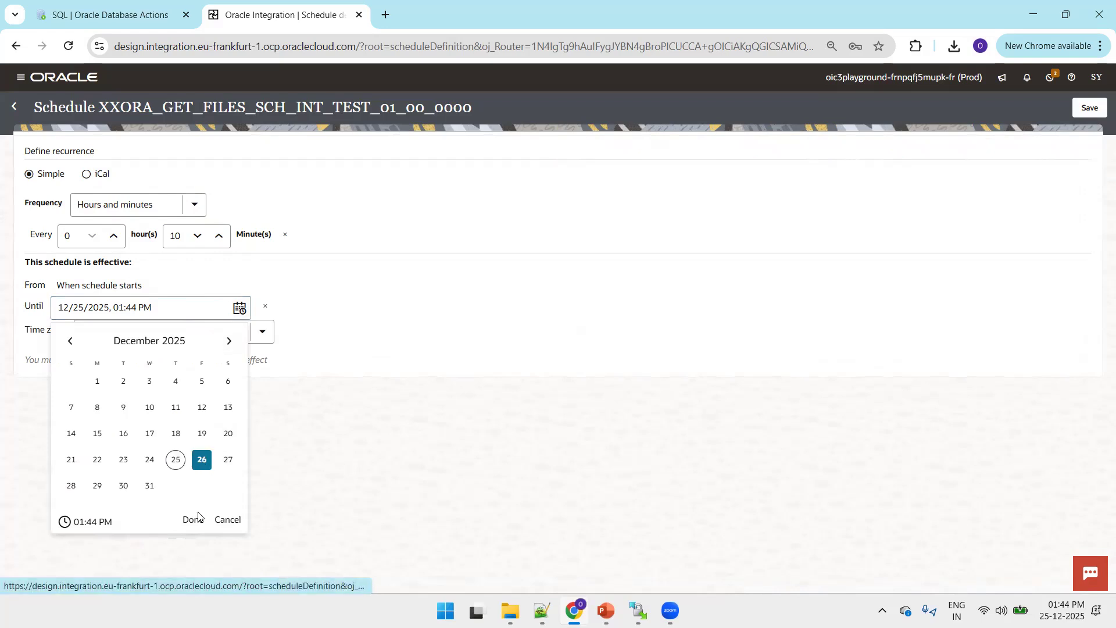
pyautogui.click(194, 519)
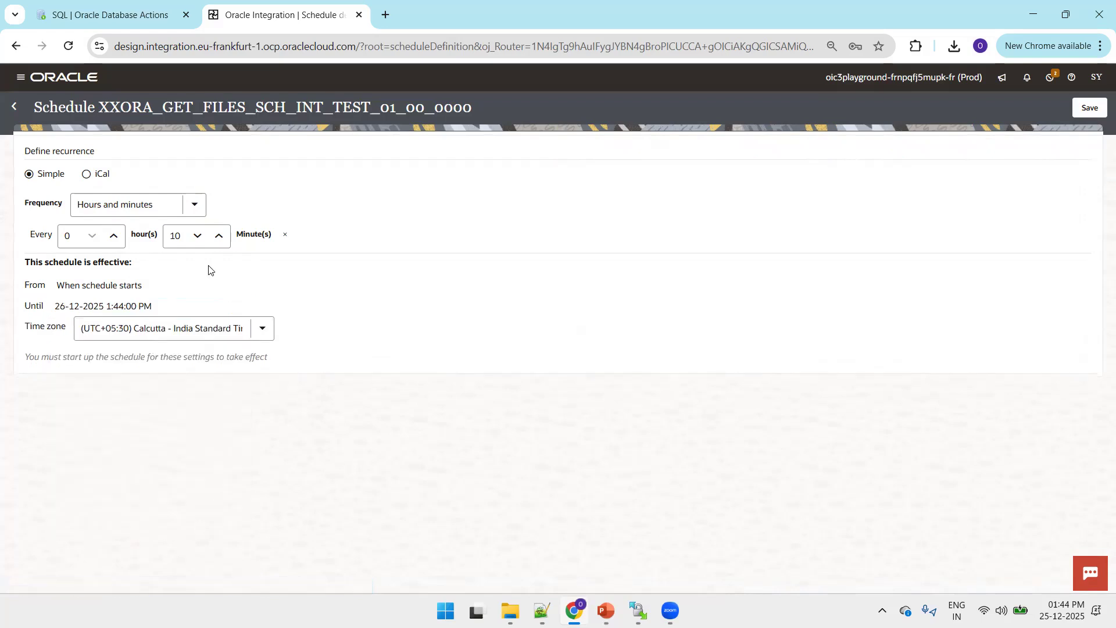
# Save the schedule with its expiry date and return to the Schedule and future runs page
pyautogui.click(1089, 108)
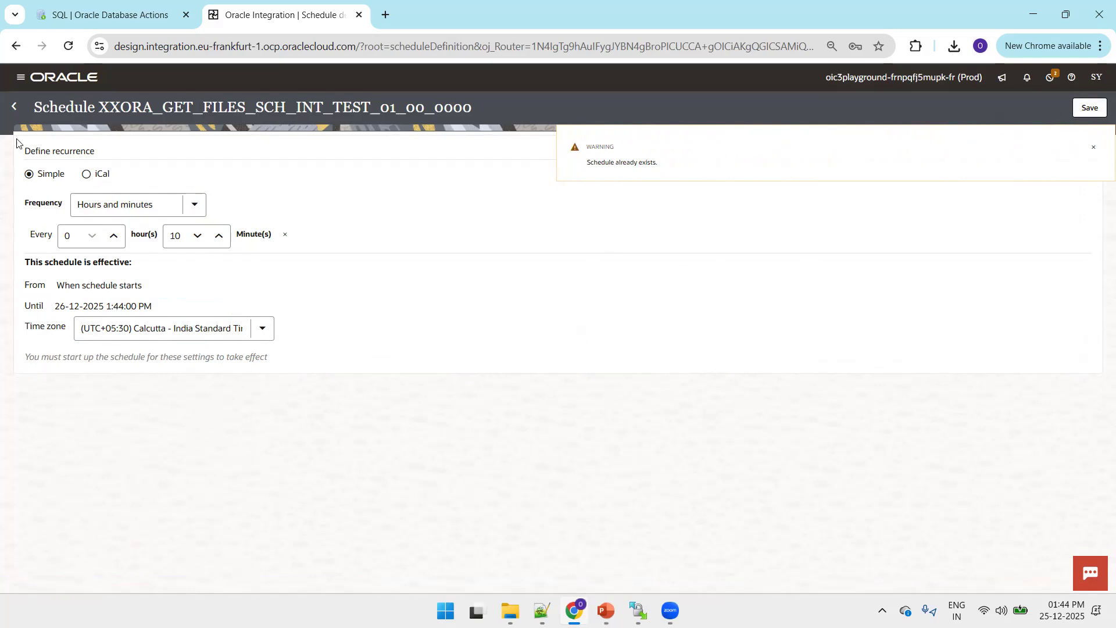
pyautogui.click(16, 108)
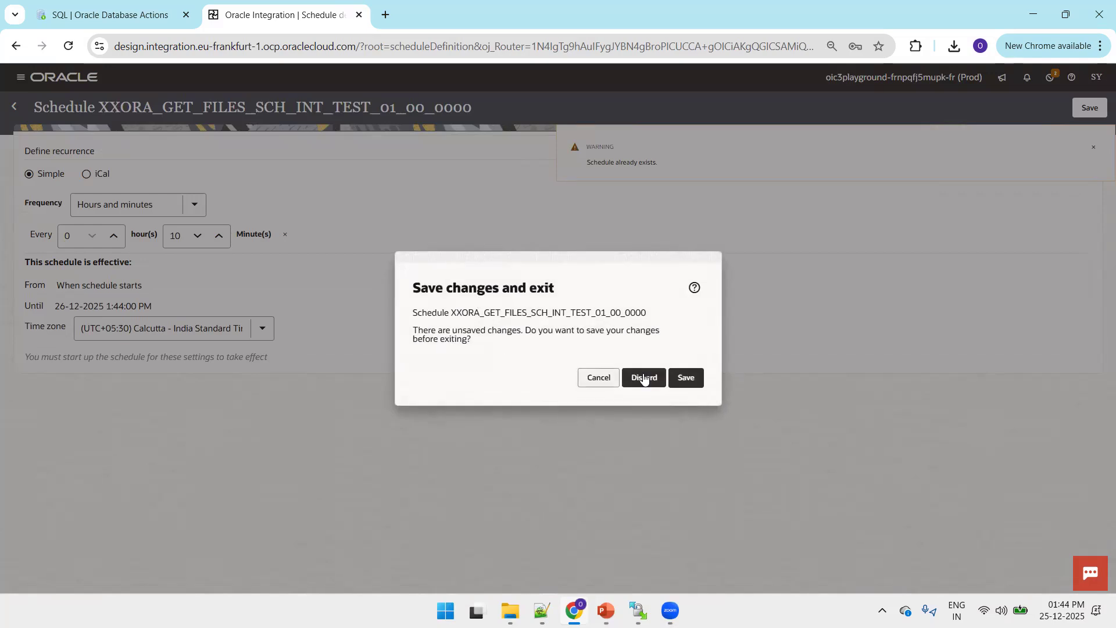
pyautogui.click(689, 380)
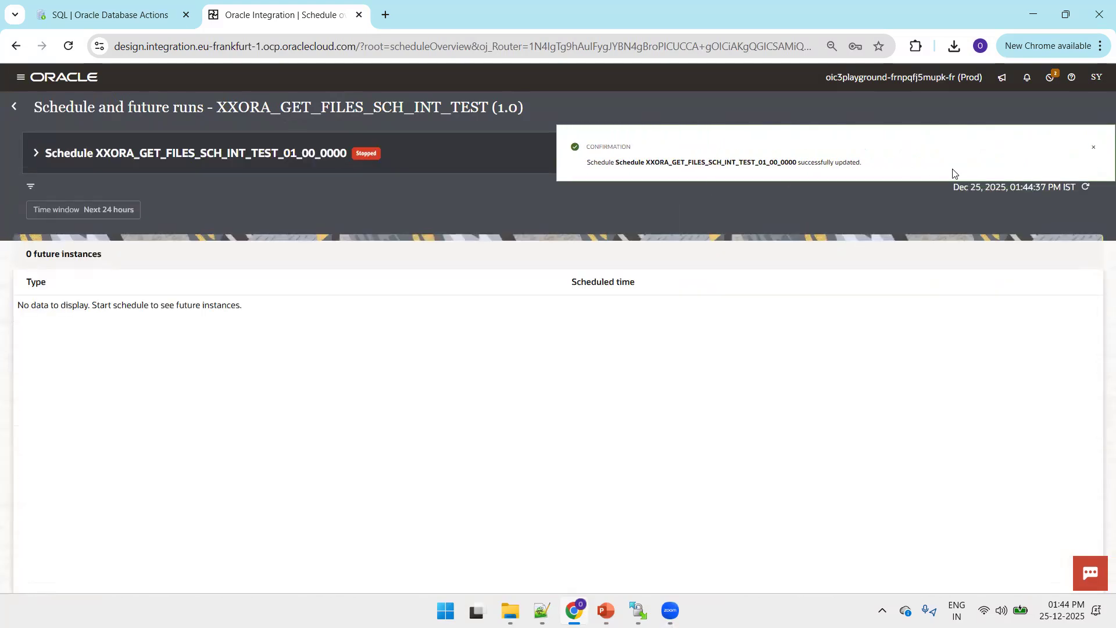
pyautogui.click(1093, 148)
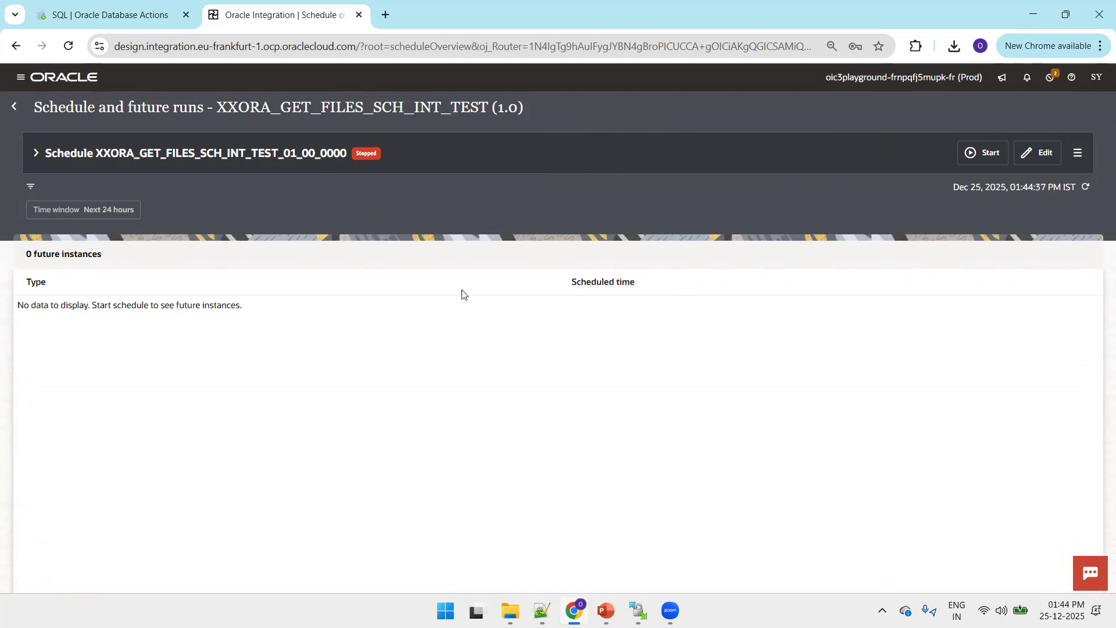
# Start the XXORA_GET_FILES_SCH_INT_TEST schedule and refresh its list of future runs
pyautogui.click(988, 156)
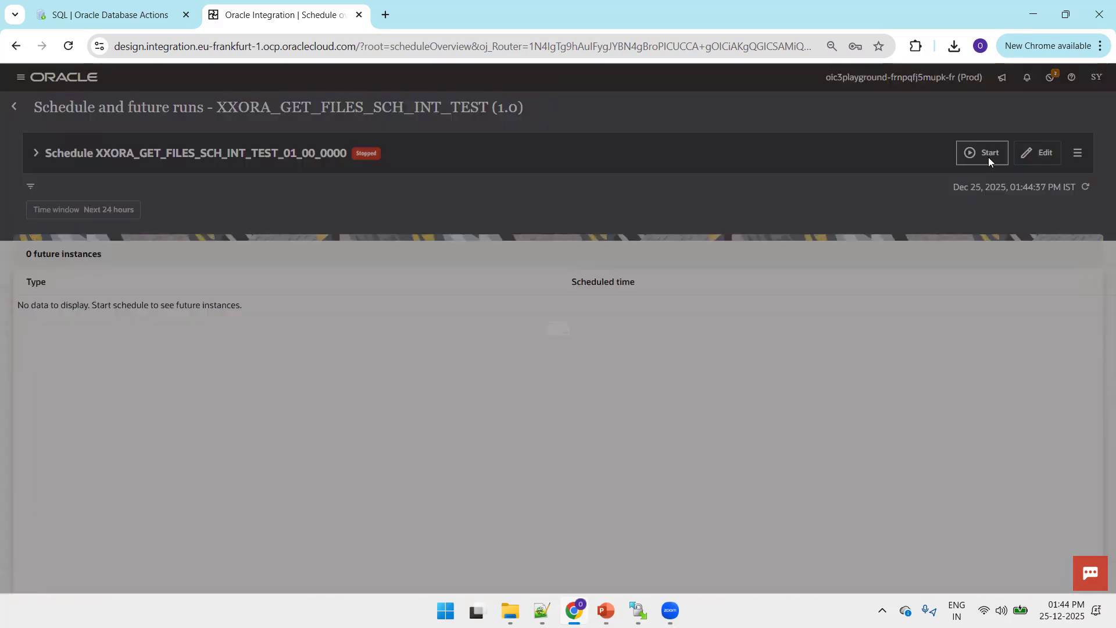
pyautogui.click(675, 400)
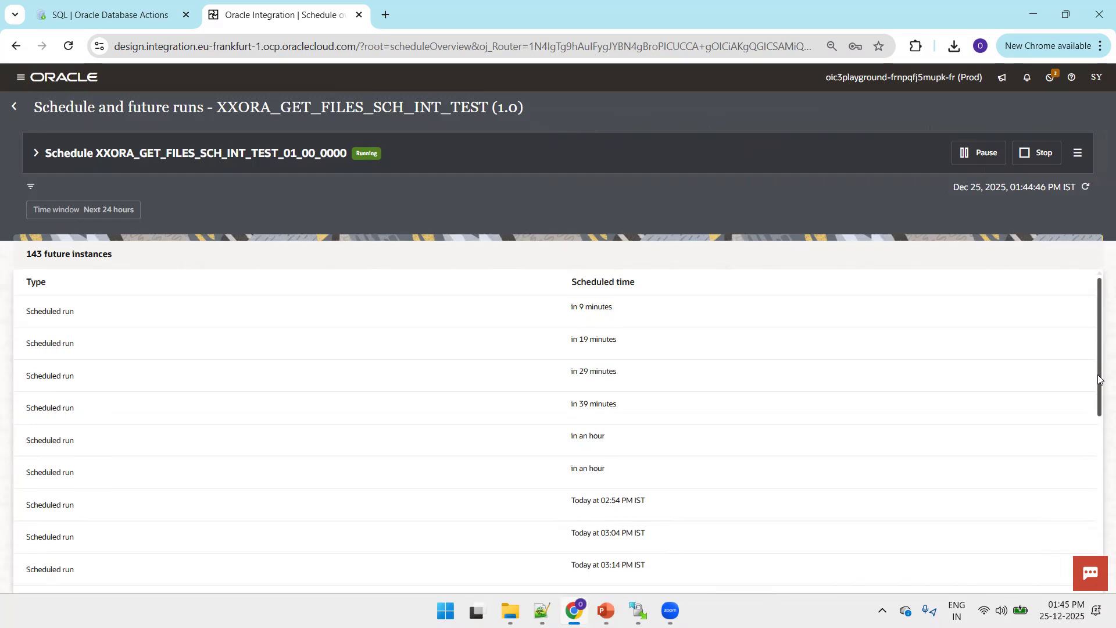
pyautogui.click(1085, 189)
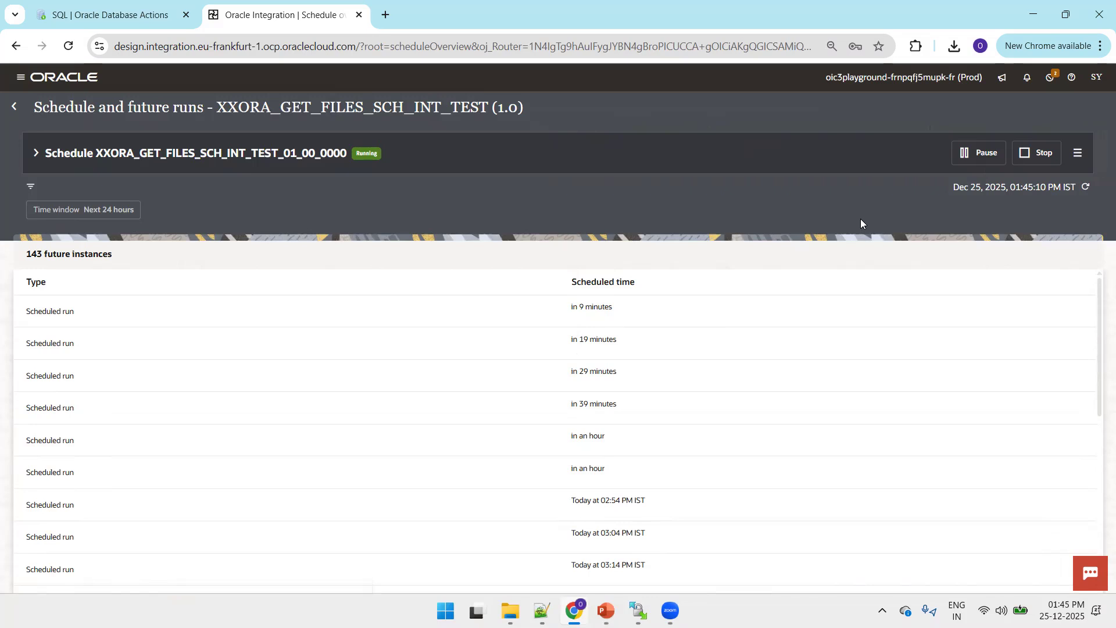
# Return to the integrations list, reopen the XXORA_GET_FILES_SCH_INT_TEST schedule and pause it
pyautogui.click(14, 107)
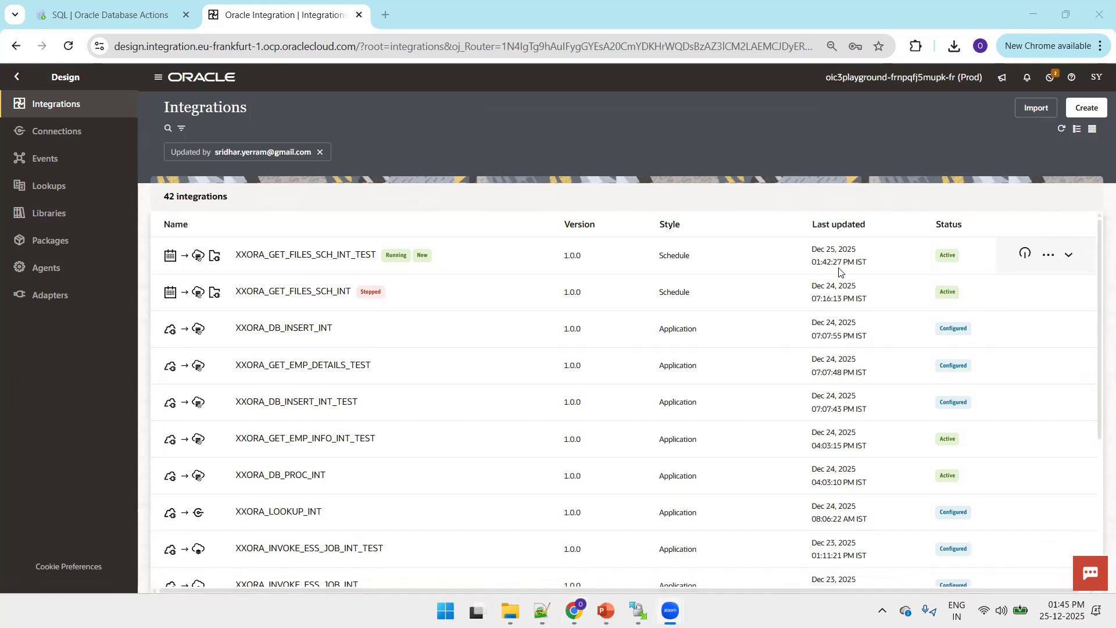
pyautogui.click(1048, 256)
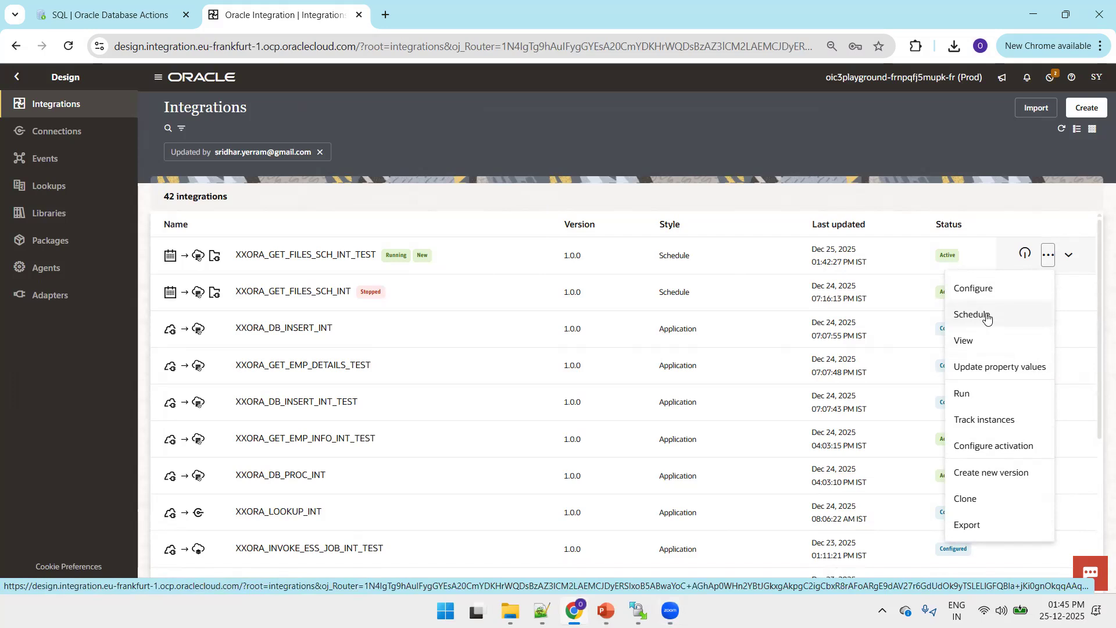
pyautogui.click(987, 318)
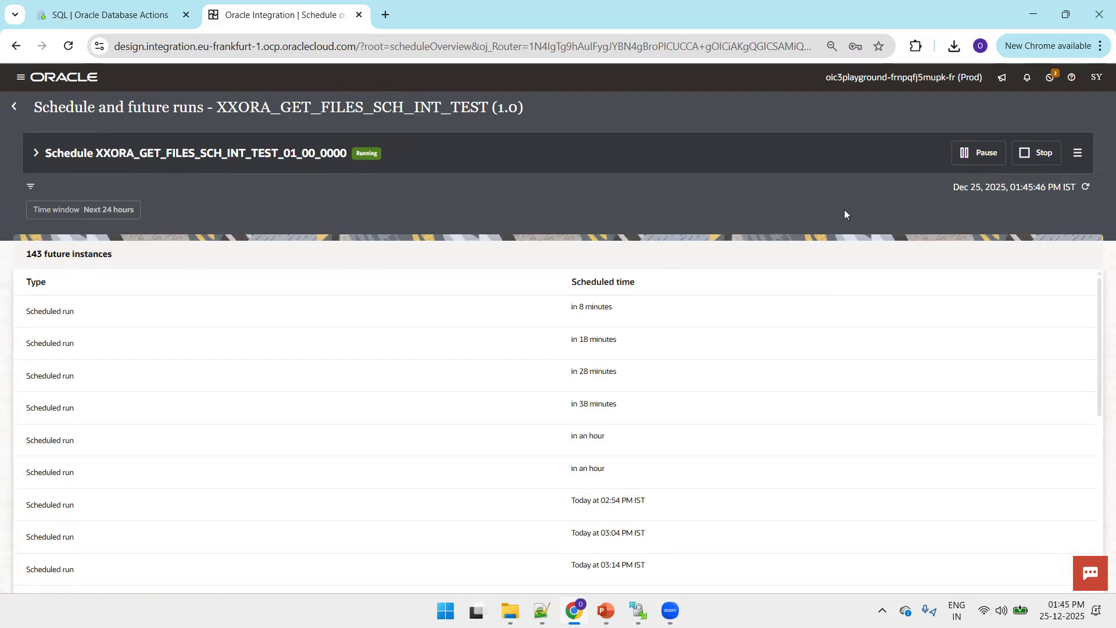
pyautogui.click(976, 157)
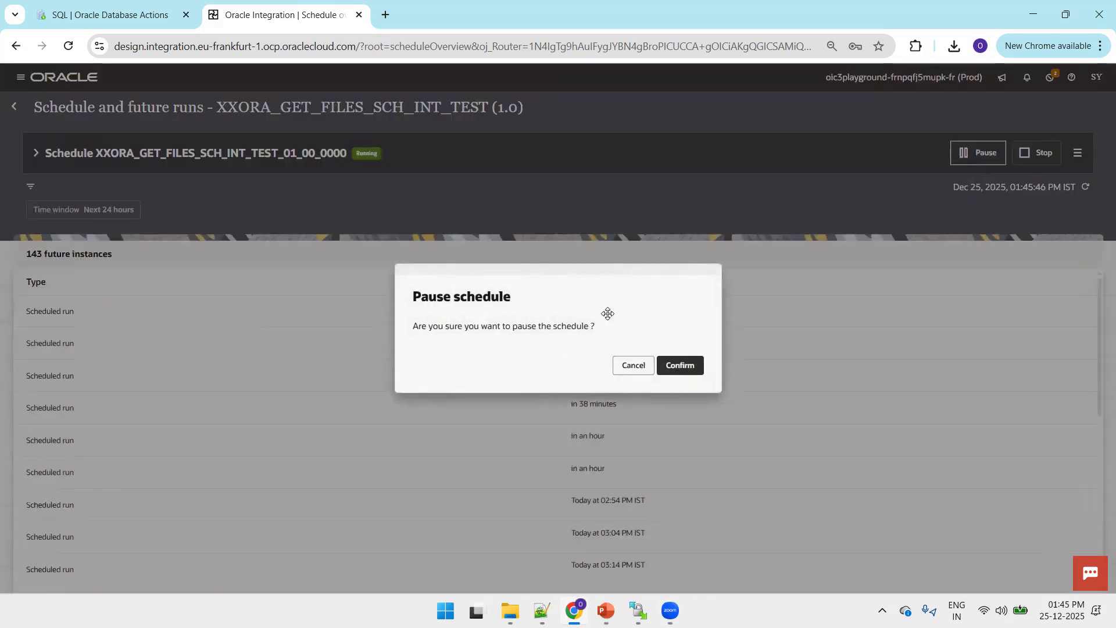
pyautogui.click(688, 365)
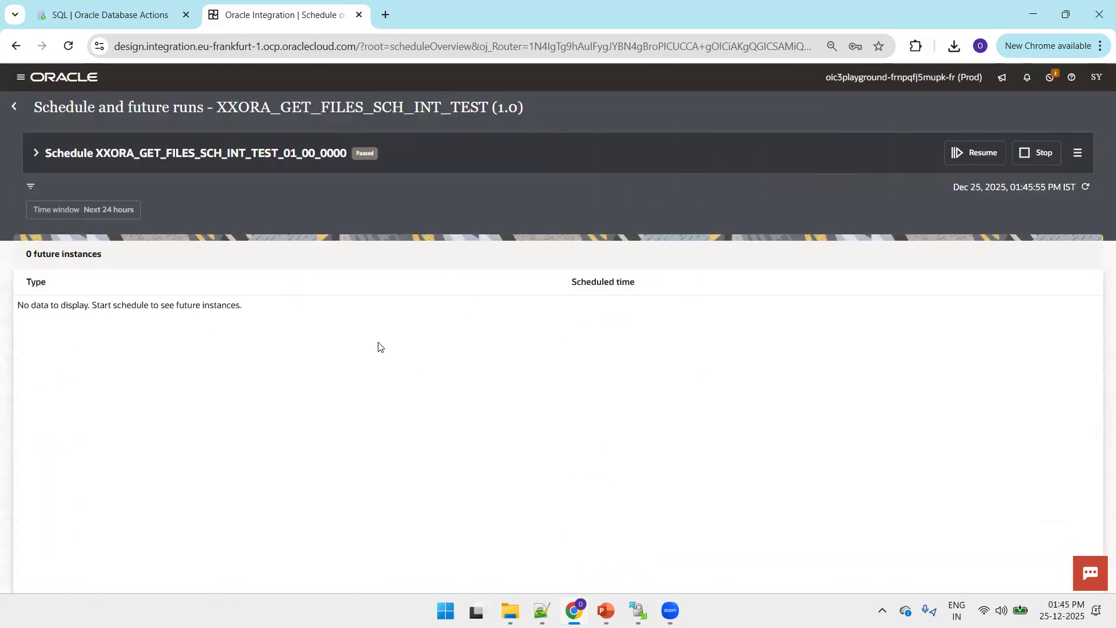
# Reopen the paused XXORA_GET_FILES_SCH_INT_TEST schedule from the integrations list, resume it and refresh the future runs
pyautogui.click(14, 106)
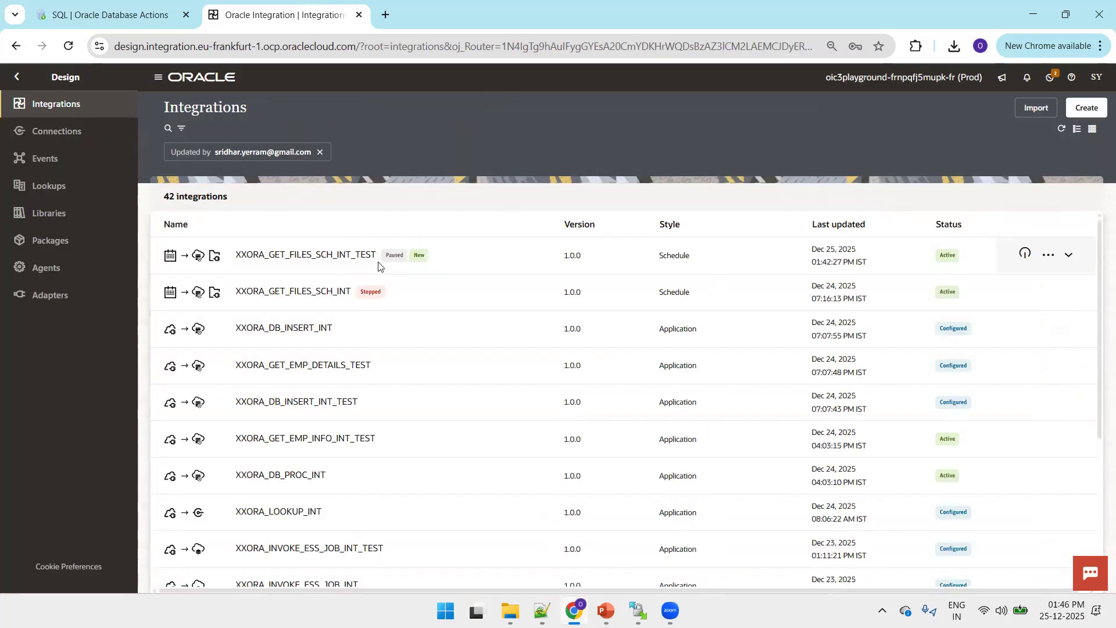
pyautogui.click(1049, 256)
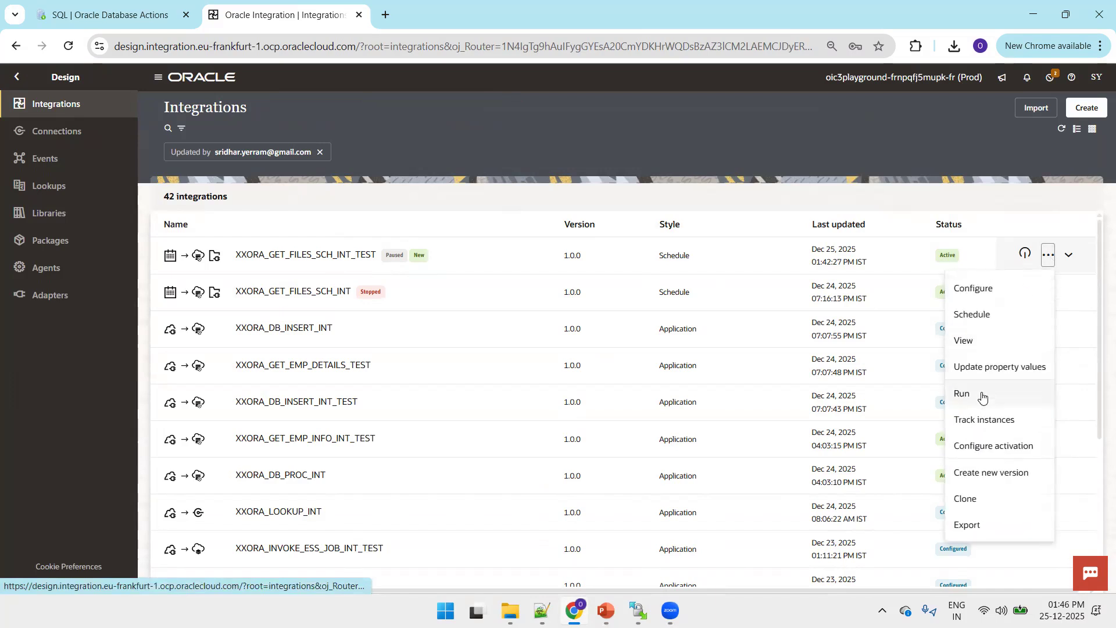
pyautogui.click(974, 315)
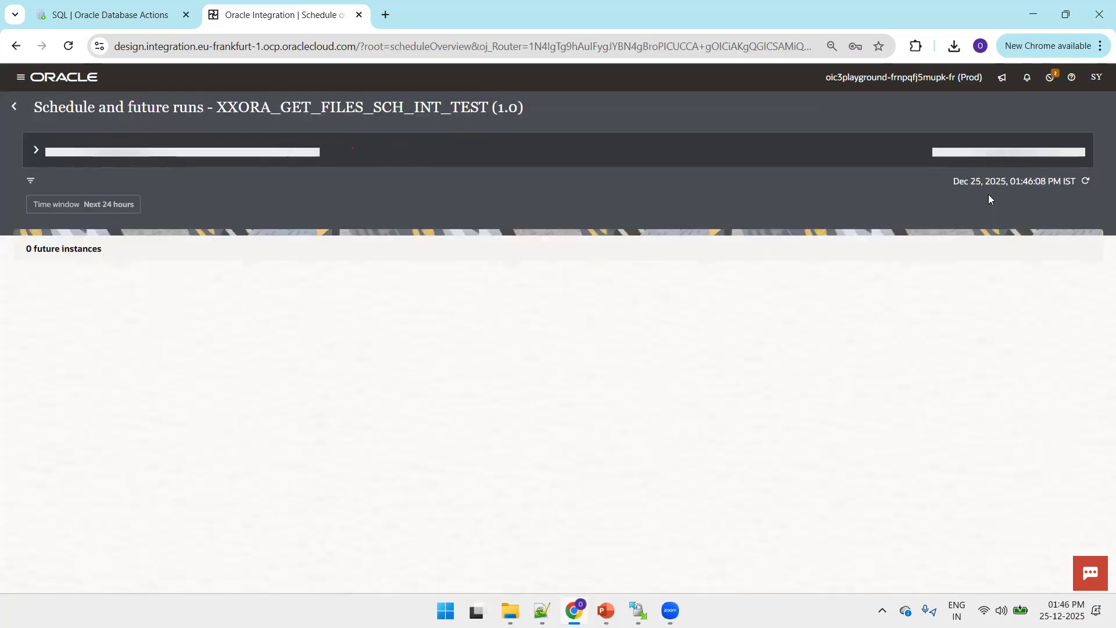
pyautogui.click(979, 152)
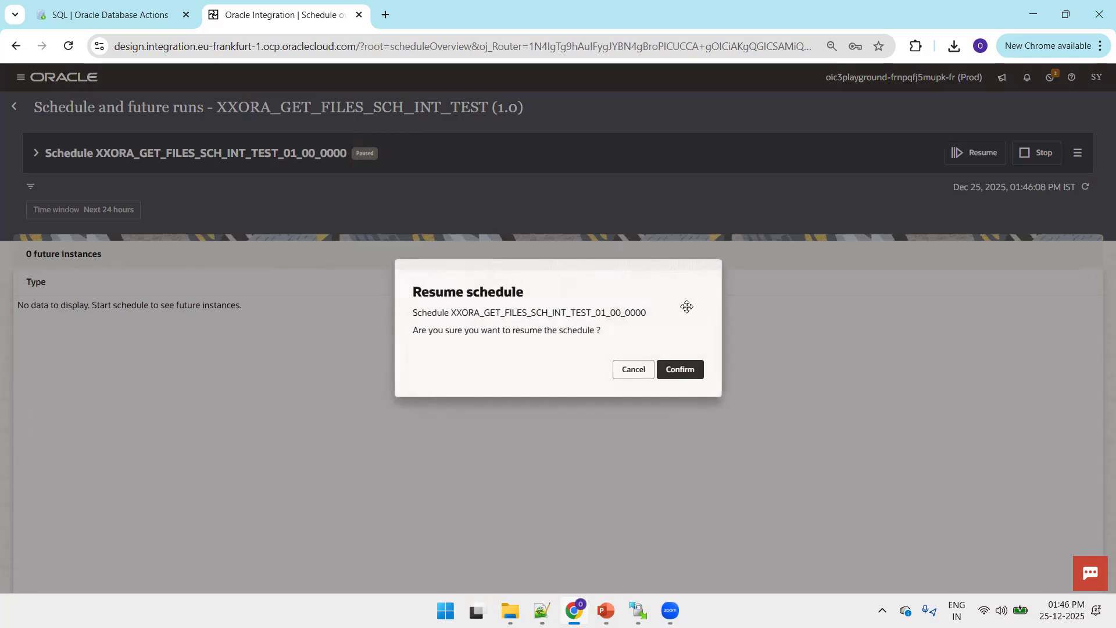
pyautogui.click(686, 374)
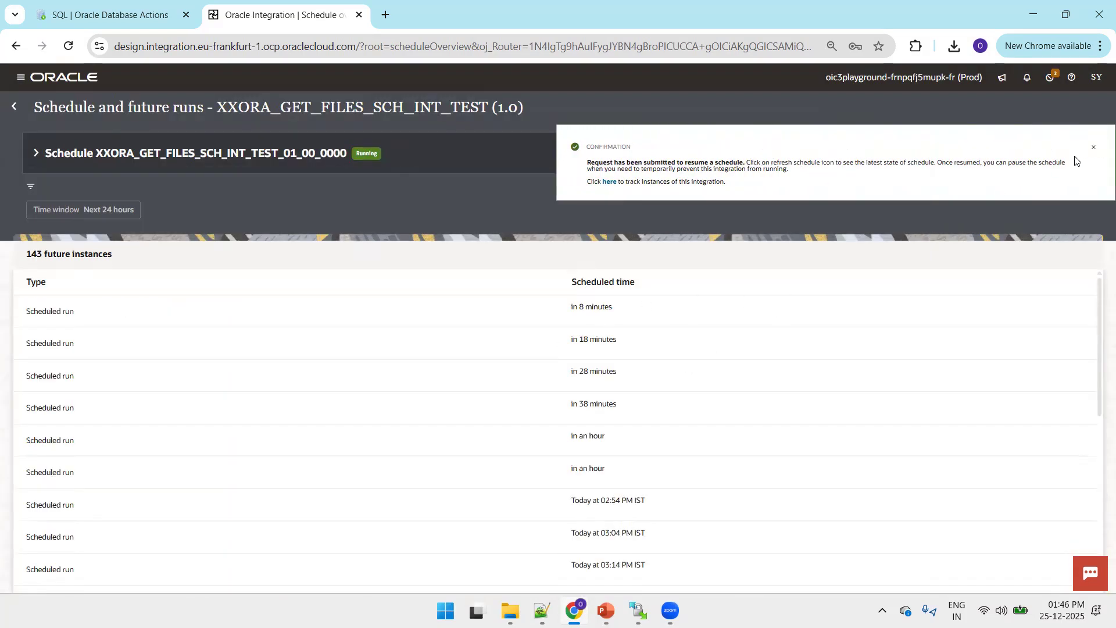
pyautogui.click(1093, 148)
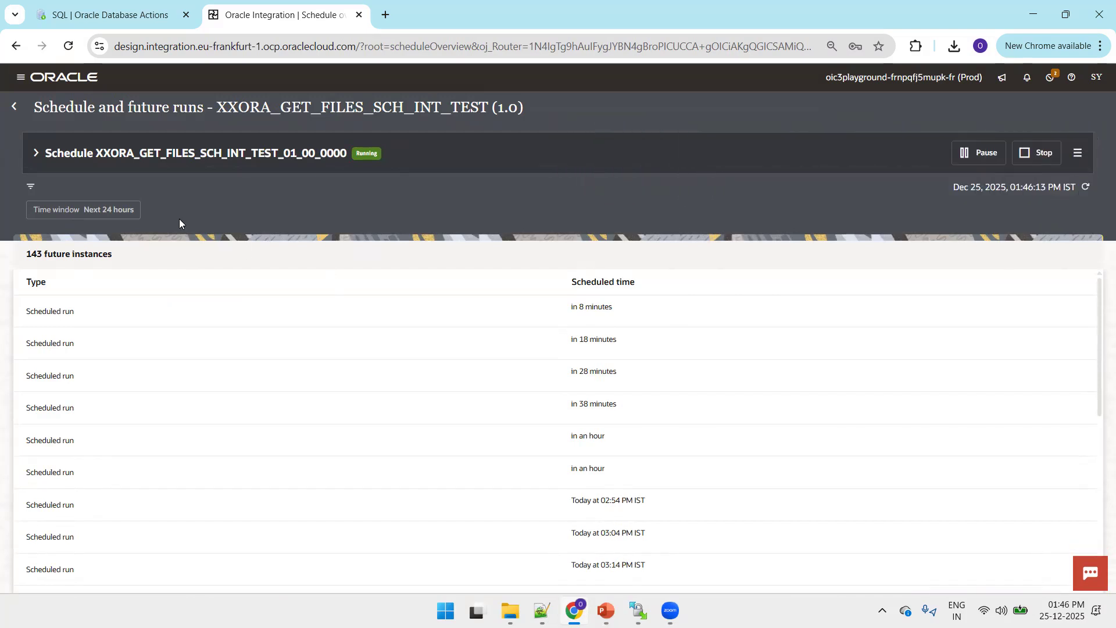
pyautogui.click(1089, 187)
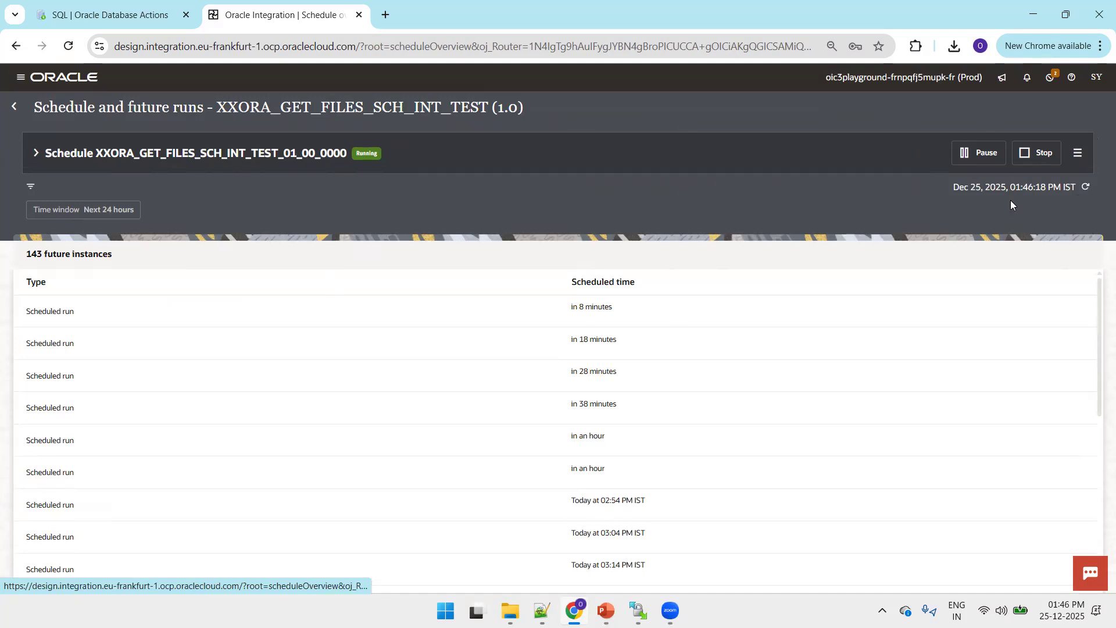
# Look over the schedule's additional actions without choosing one and stop the running schedule
pyautogui.click(1082, 157)
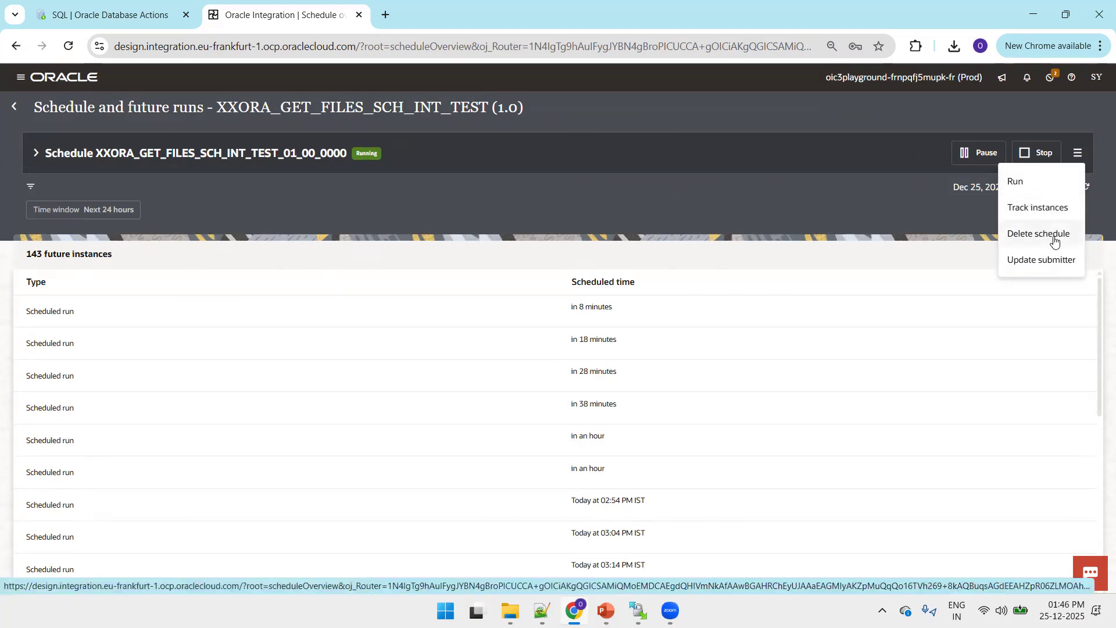
pyautogui.click(960, 211)
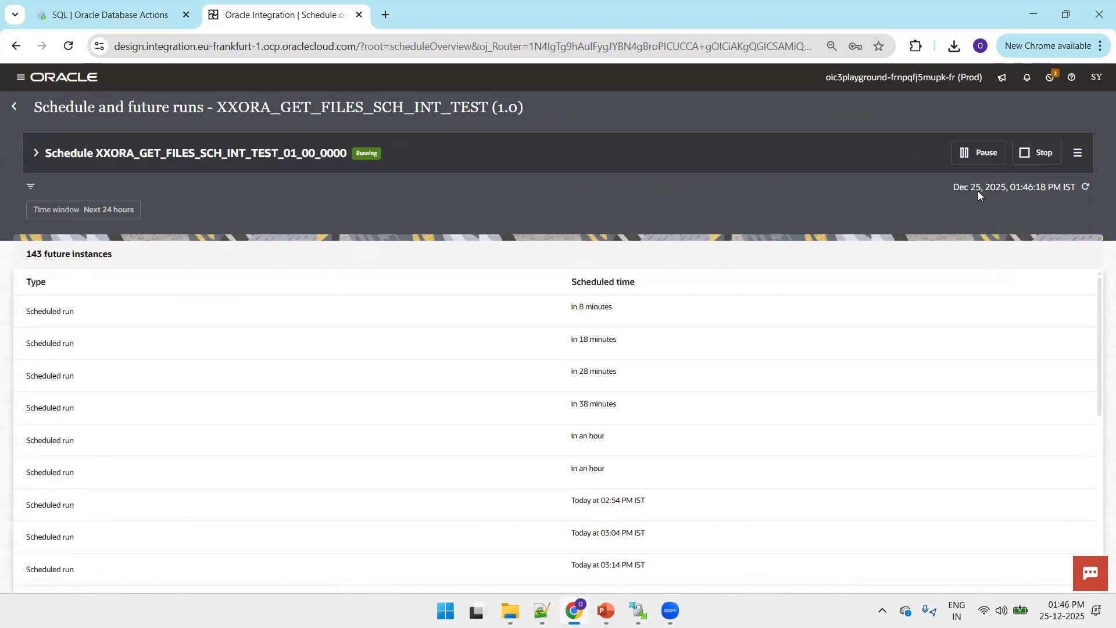
pyautogui.click(1038, 152)
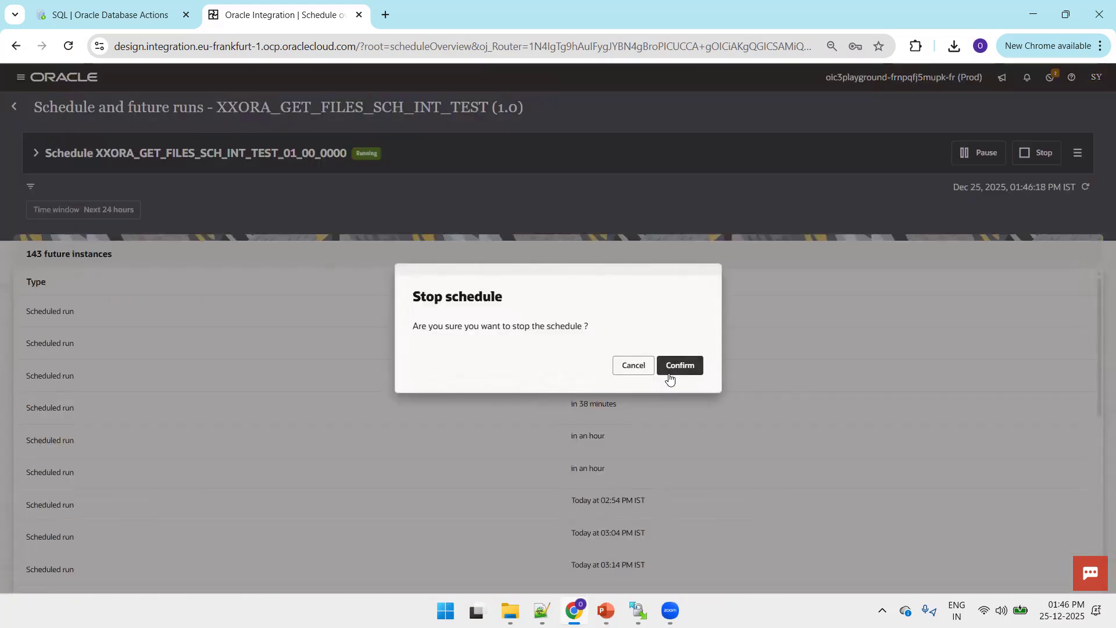
pyautogui.click(674, 367)
pyautogui.click(1095, 148)
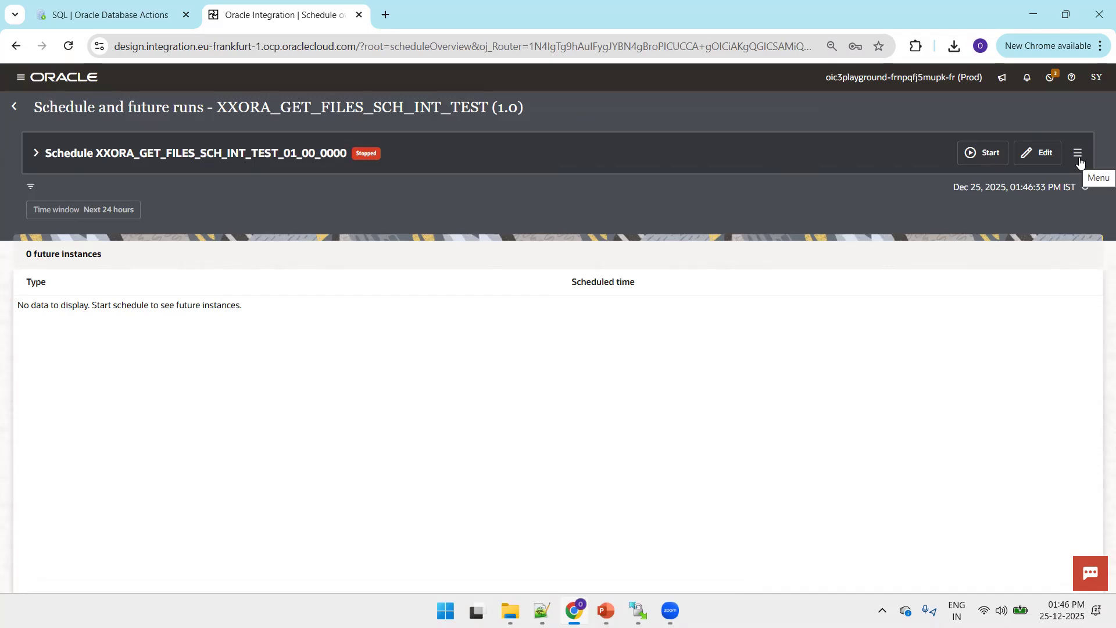
# Edit the stopped schedule and switch its recurrence definition from Simple to iCal
pyautogui.click(1033, 164)
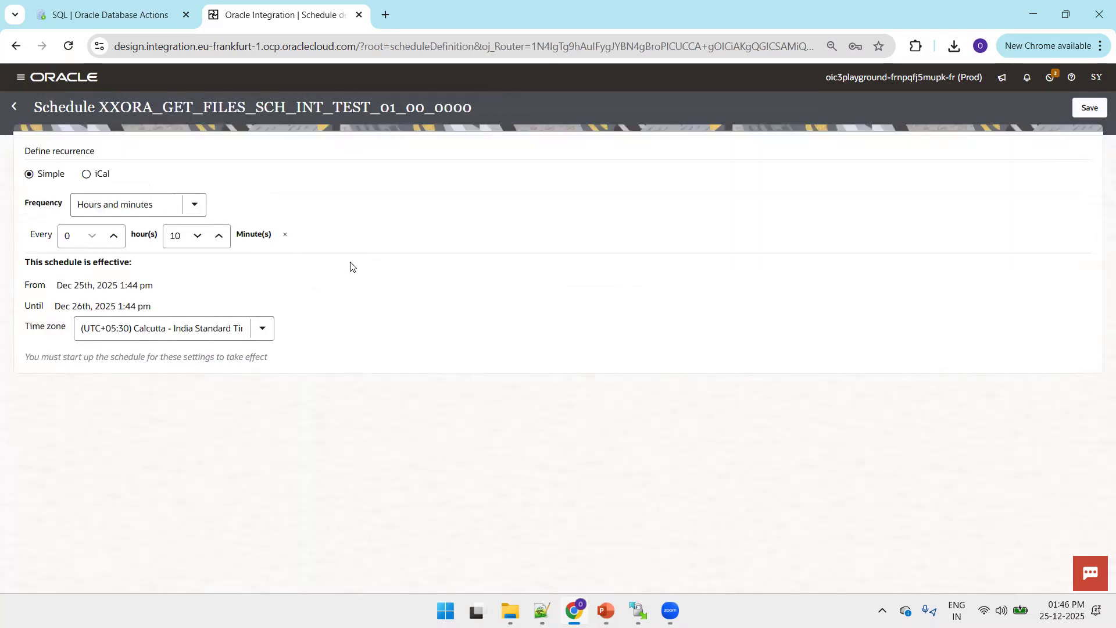
pyautogui.click(87, 176)
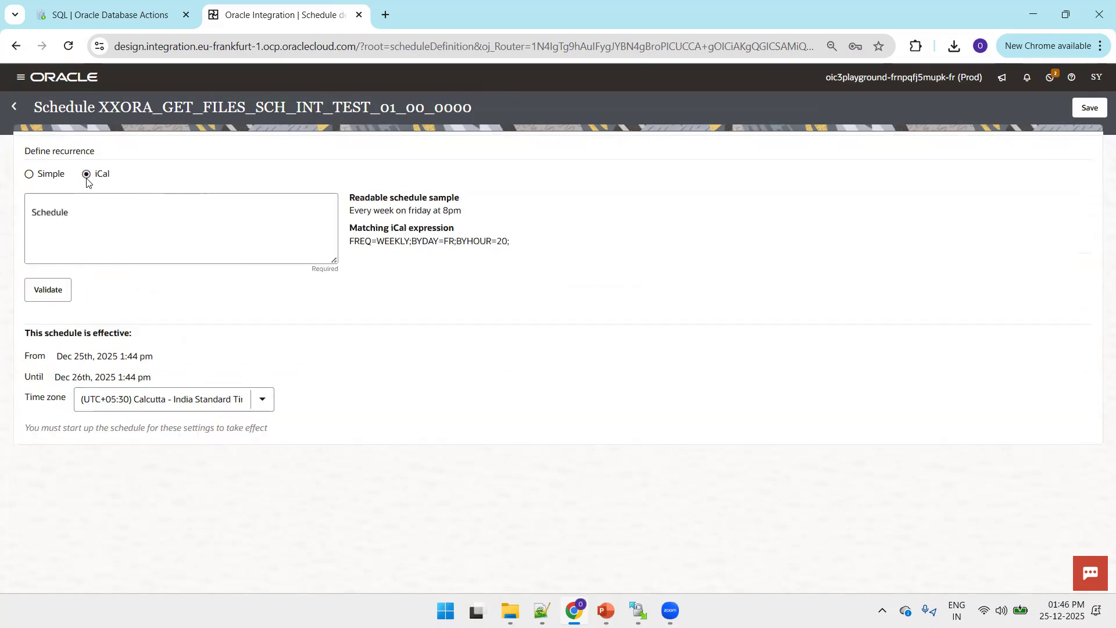
pyautogui.click(176, 230)
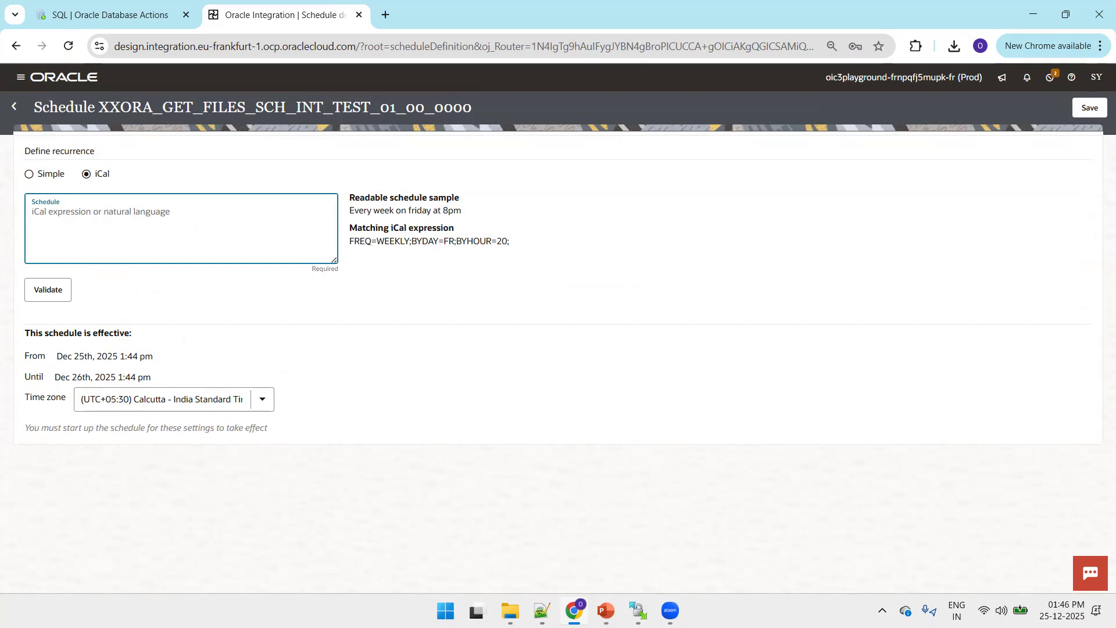
# Switch to PowerPoint and examine the iCal (Integration Calendar) Schedule Samples slide in Scheduling.pptx
pyautogui.click(605, 610)
pyautogui.scroll(5, 219, 187)
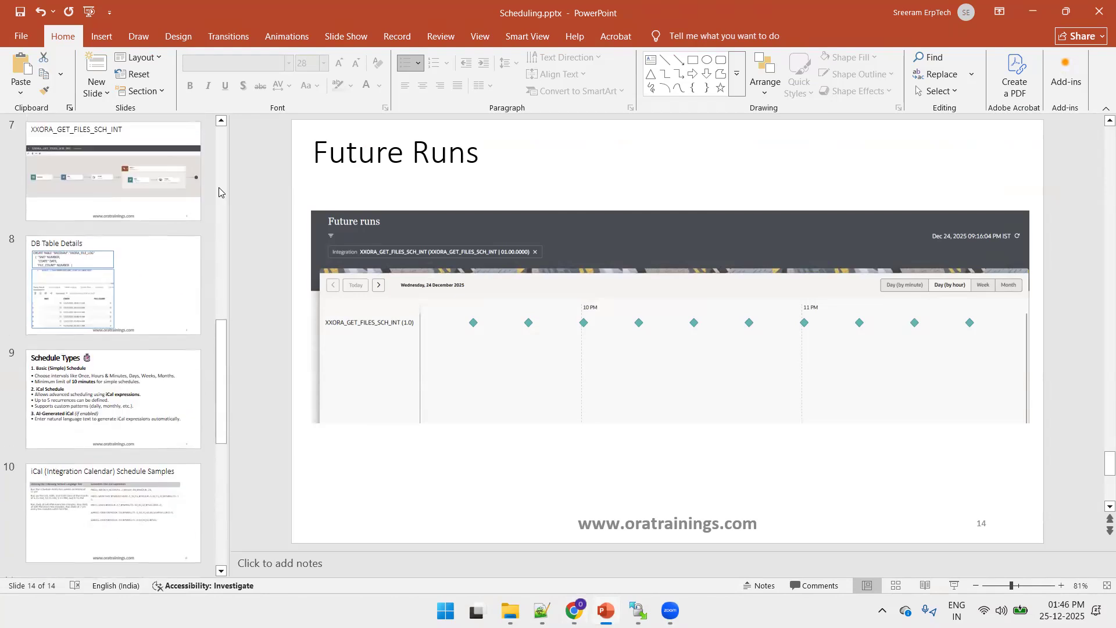
pyautogui.click(175, 500)
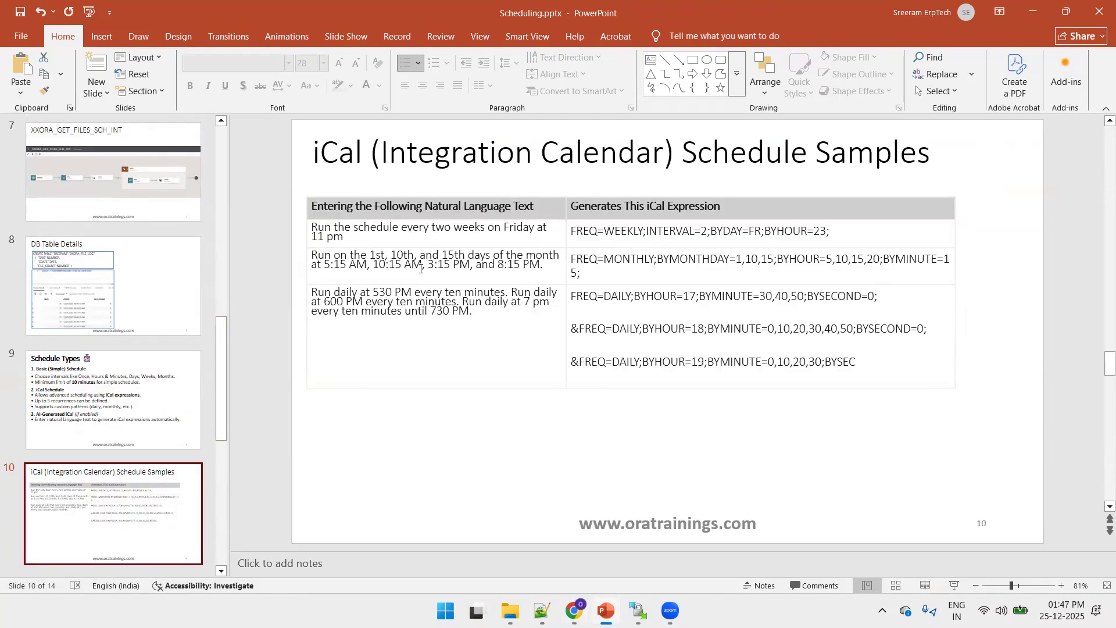
pyautogui.click(484, 313)
# Switch back to Oracle Integration, enter the iCal schedule text "Run daily for every 15mins", validate it and save the schedule
pyautogui.hotkey('alt', 'Tab')
pyautogui.click(299, 219)
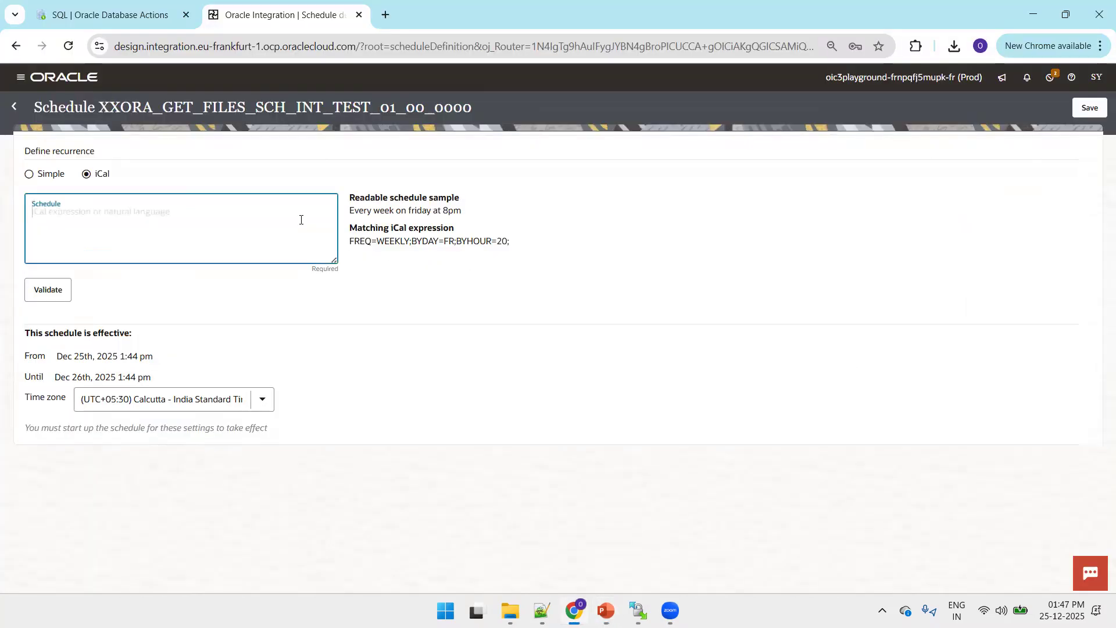
pyautogui.write('RU')
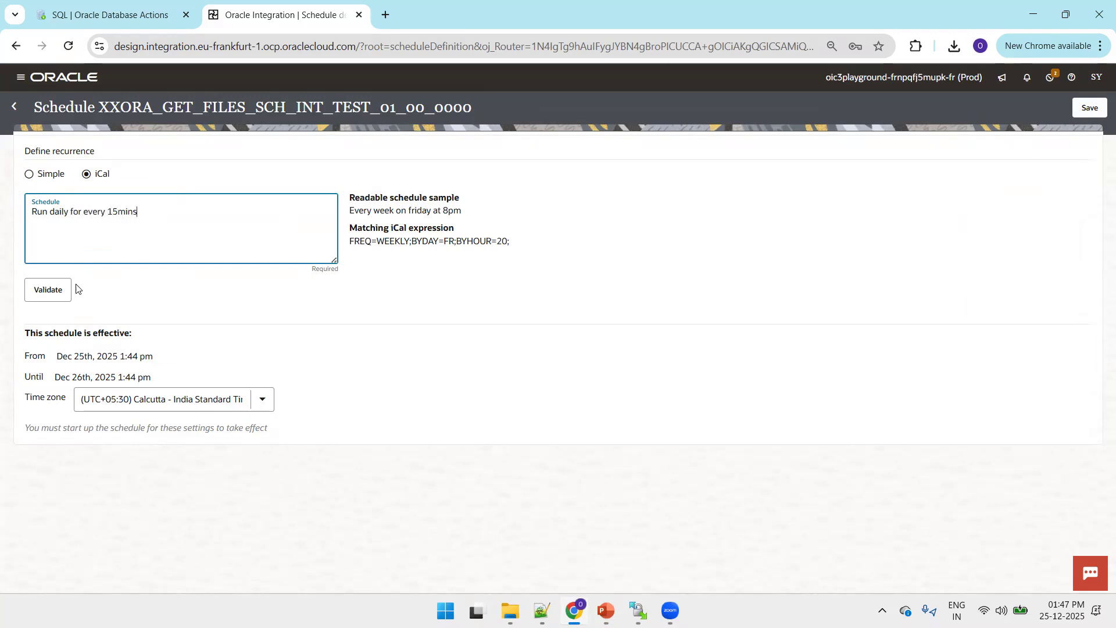
pyautogui.click(57, 290)
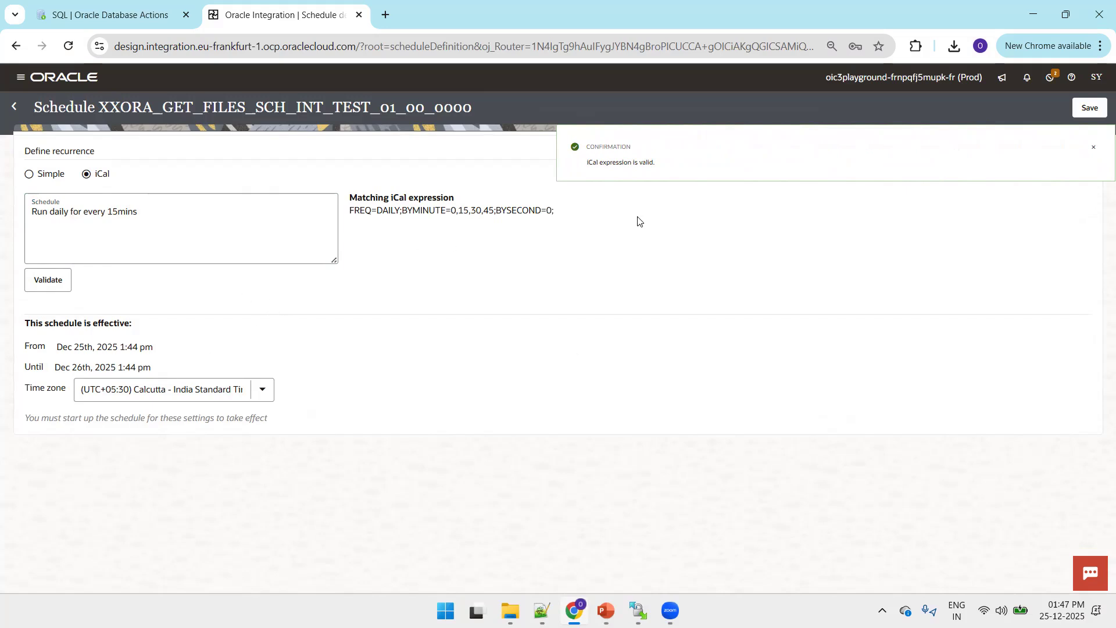
pyautogui.click(1090, 108)
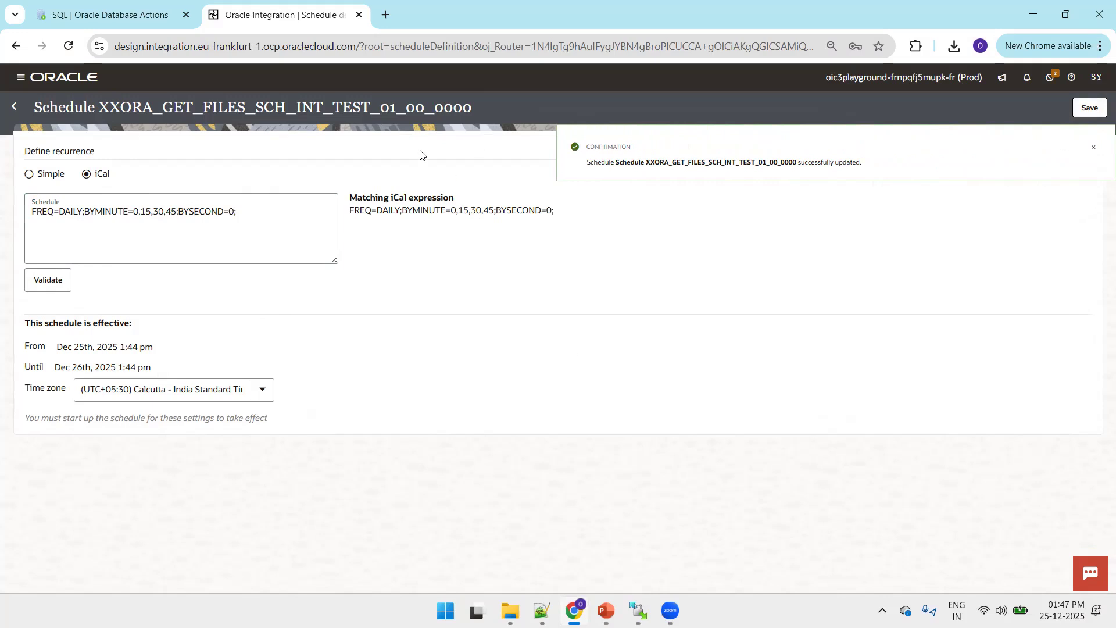
# Return to the Schedule and future runs page and start the schedule with its iCal recurrence
pyautogui.click(14, 106)
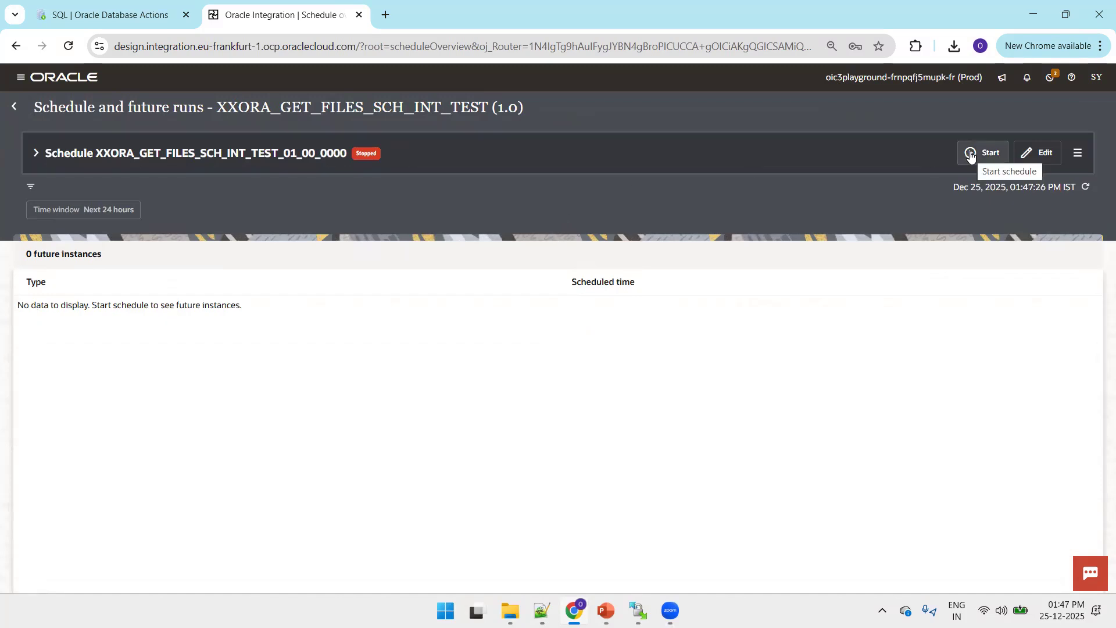
pyautogui.click(970, 155)
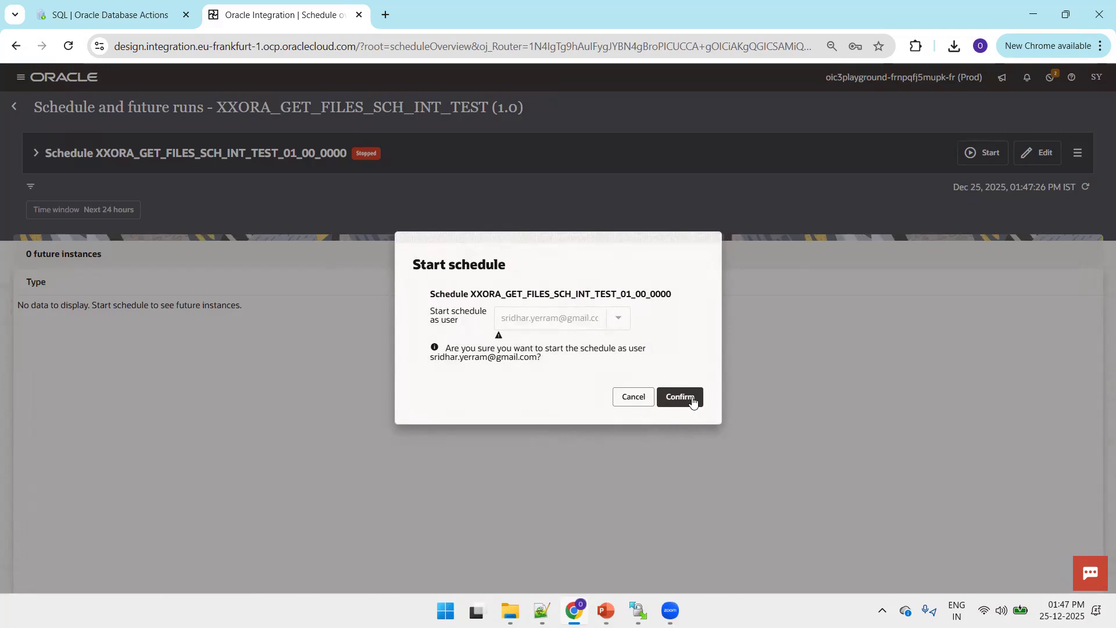
pyautogui.click(692, 400)
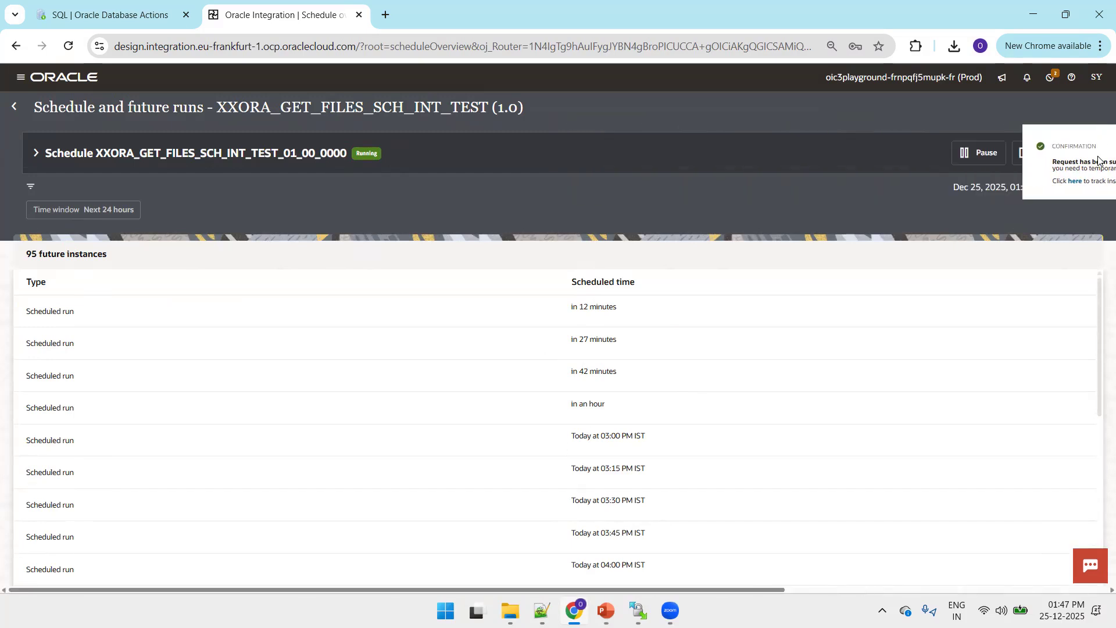
# Return to the integrations list and export XXORA_GET_FILES_SCH_INT_TEST as an .iar file
pyautogui.click(14, 107)
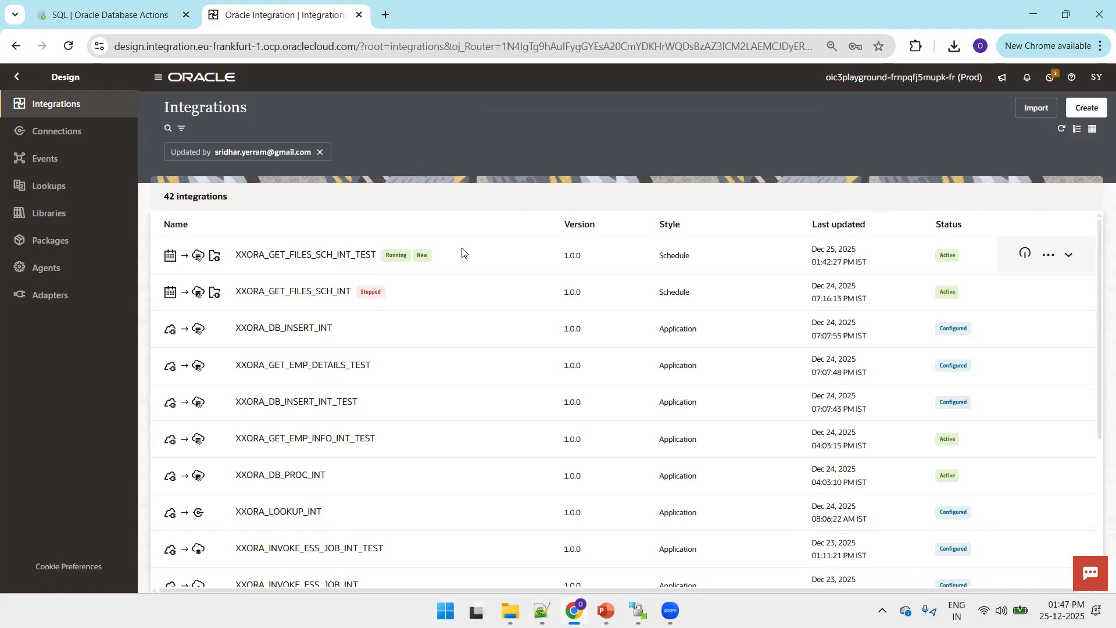
pyautogui.click(1049, 257)
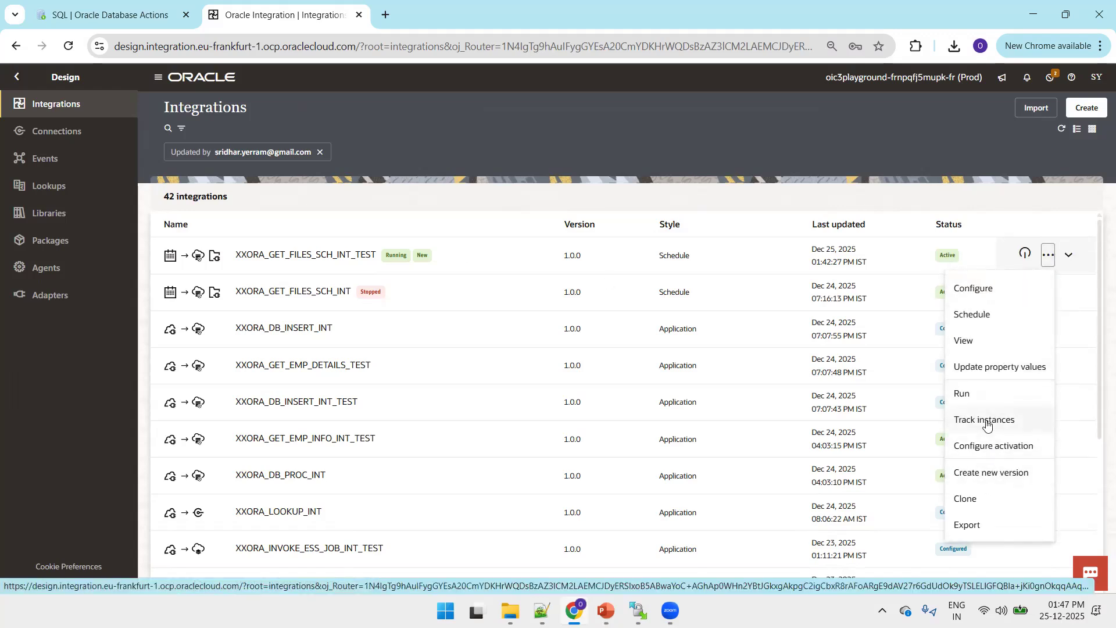
pyautogui.click(987, 525)
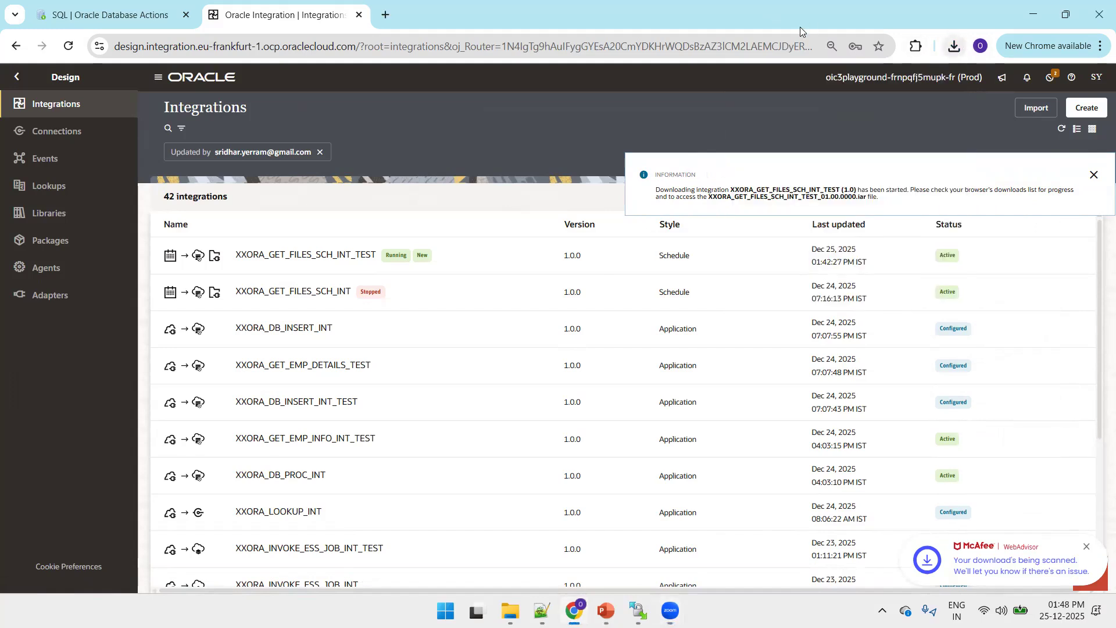
# Locate the exported XXORA_GET_FILES_SCH_INT_TEST_01.00.0000.iar in Downloads and copy it into the OIC\05.Scheduling folder
pyautogui.click(953, 45)
pyautogui.click(914, 115)
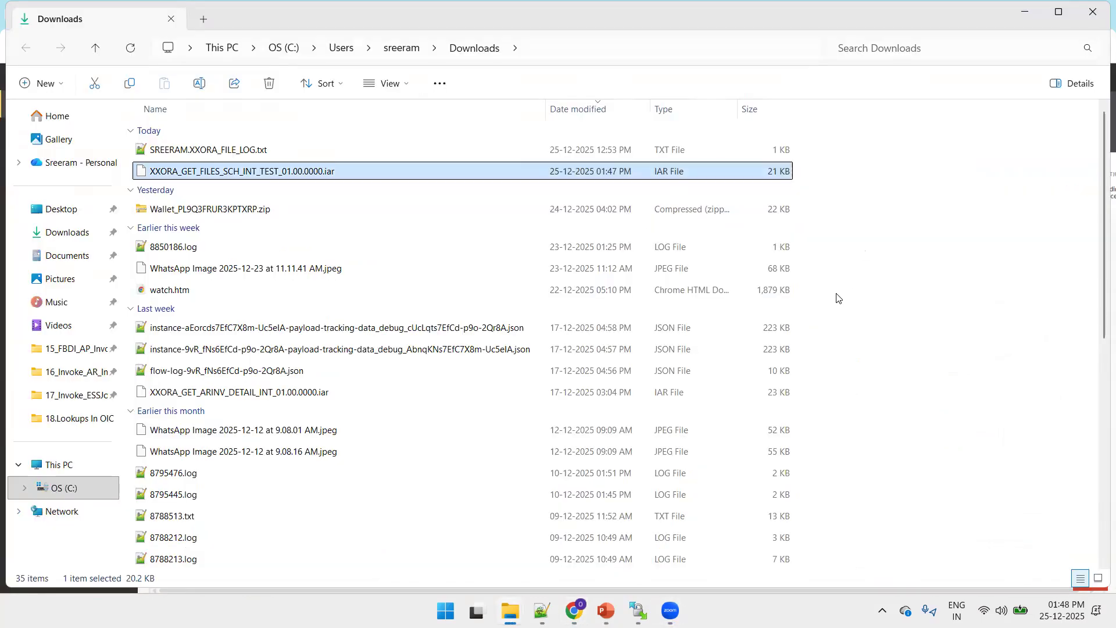
pyautogui.hotkey('alt', 'Tab')
pyautogui.hotkey('alt', 'Tab')
pyautogui.hotkey('alt', 'Tab')
pyautogui.hotkey('alt', 'Tab')
pyautogui.hotkey('alt', 'Tab')
pyautogui.hotkey('alt', 'Tab')
pyautogui.hotkey('alt', 'Tab')
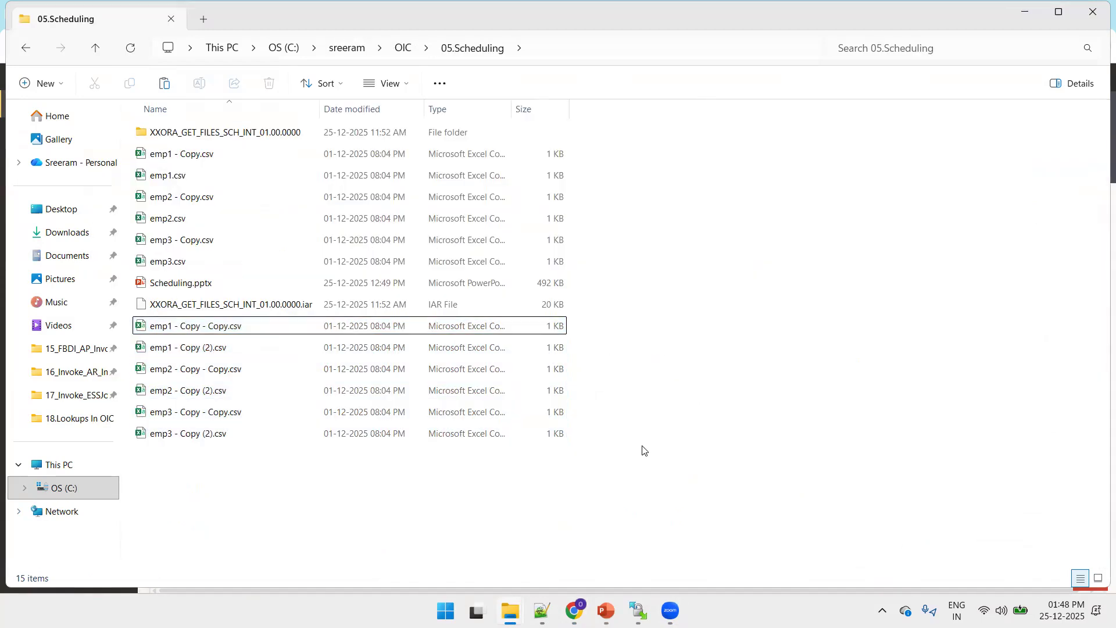
pyautogui.hotkey('ctrl', 'v')
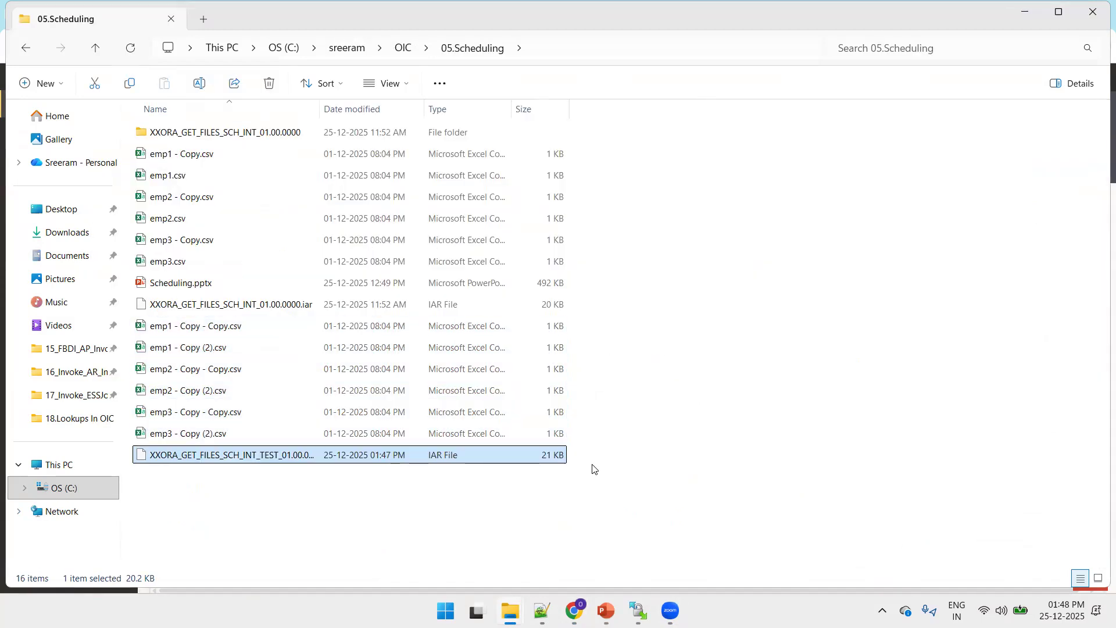
# Extract the copied .iar archive with 7-Zip into its own XXORA_GET_FILES_SCH_INT_TEST_01.00.0000 folder
pyautogui.rightClick(290, 455)
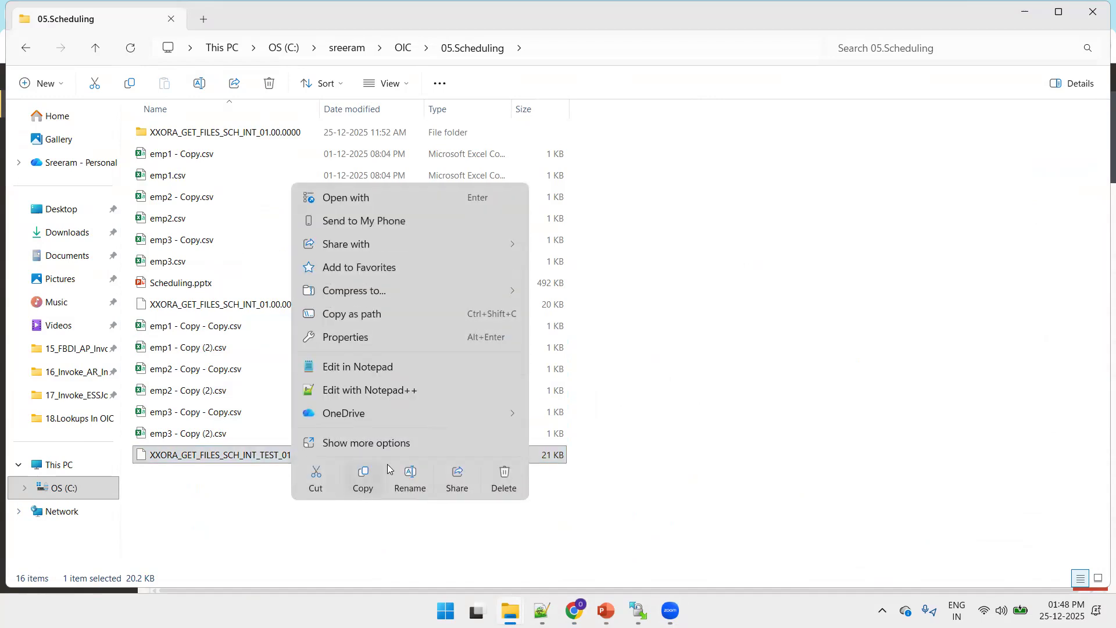
pyautogui.click(402, 443)
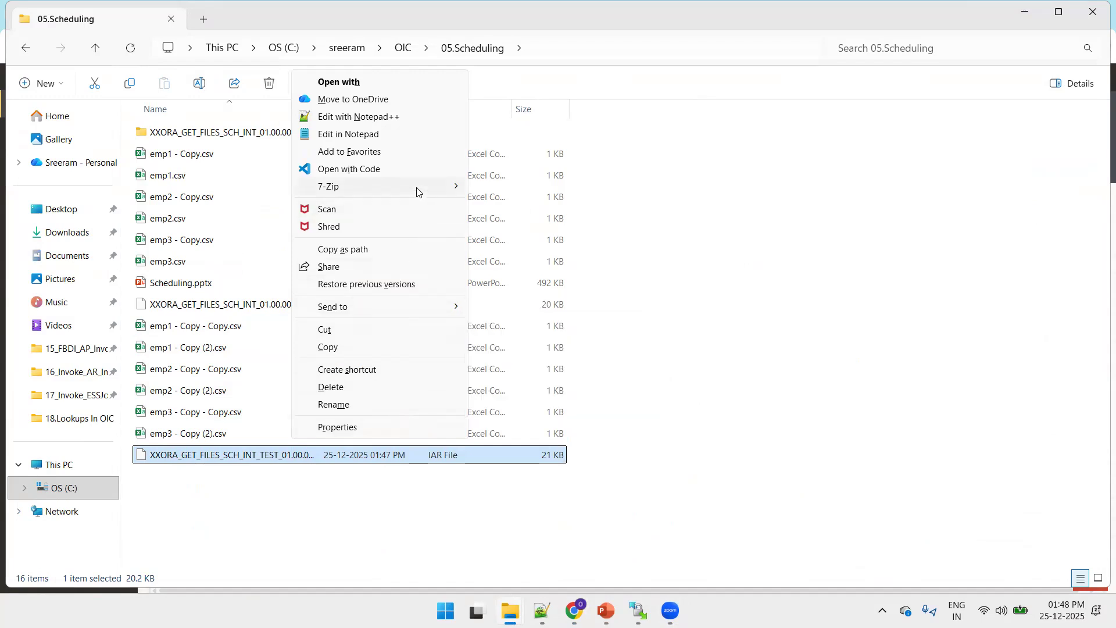
pyautogui.moveTo(418, 190)
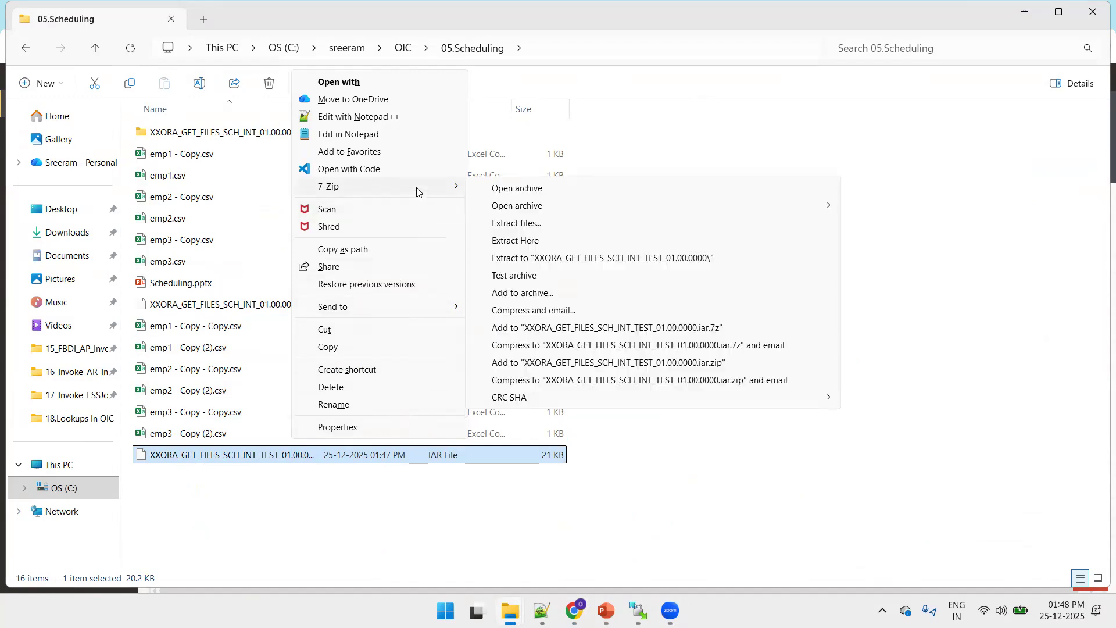
pyautogui.click(582, 262)
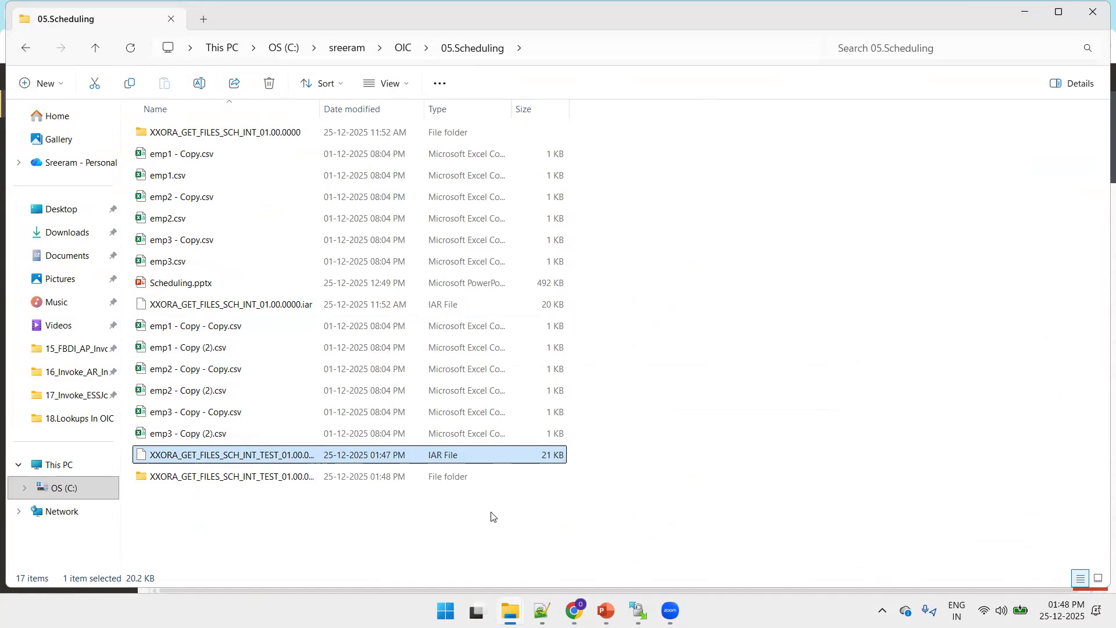
# Open the schedule XML from the extracted icspackage\schedule folder in Notepad++ and examine its ical-expression element
pyautogui.doubleClick(325, 478)
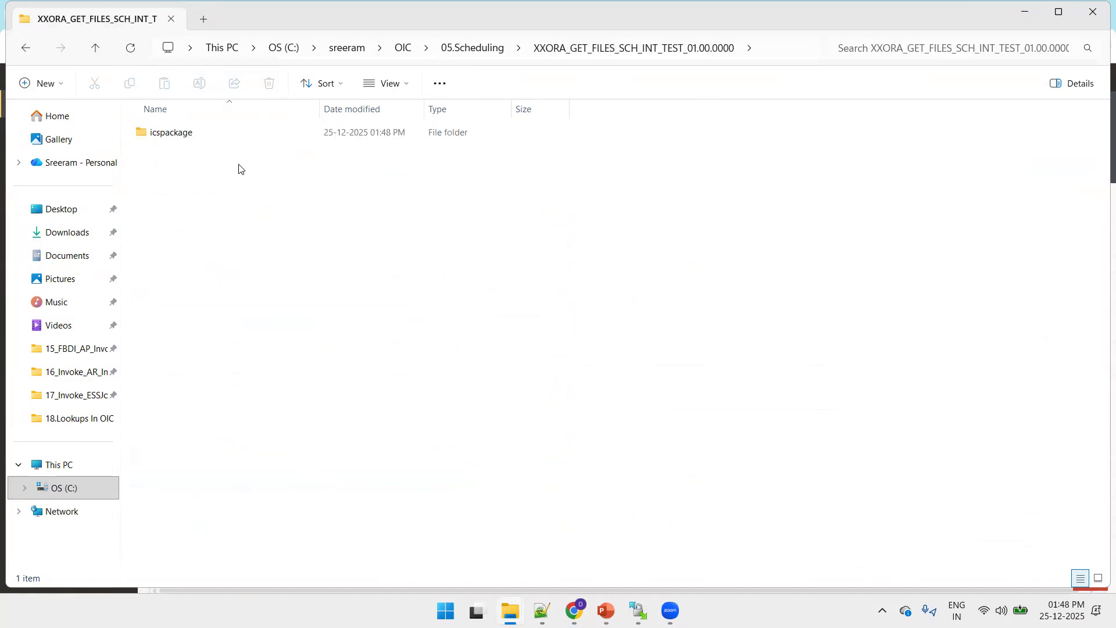
pyautogui.doubleClick(176, 136)
pyautogui.doubleClick(165, 178)
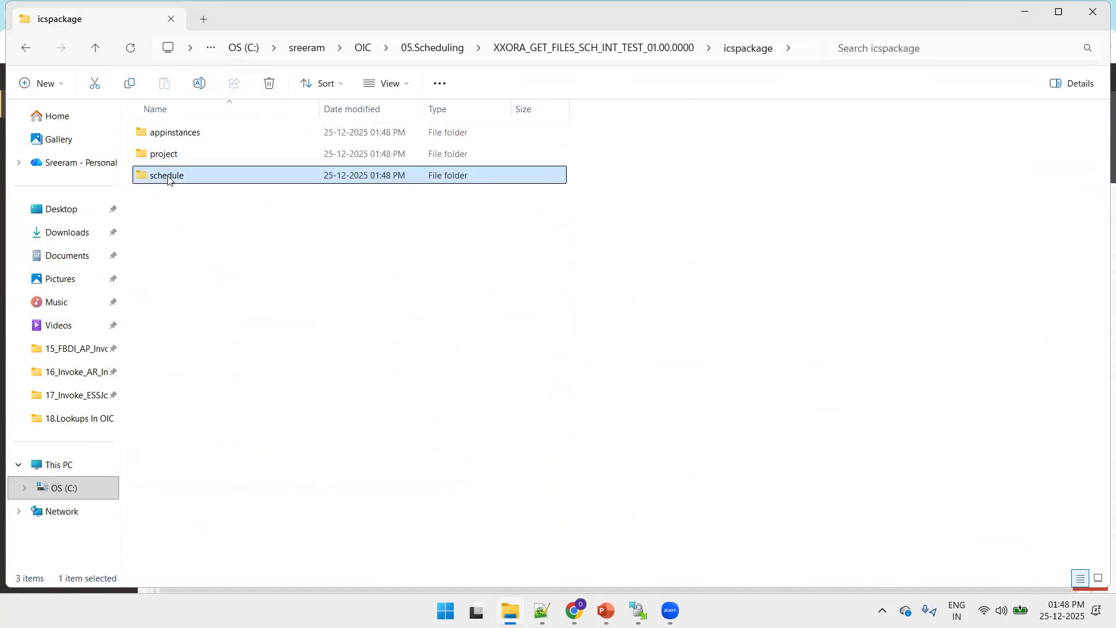
pyautogui.doubleClick(325, 108)
pyautogui.doubleClick(278, 134)
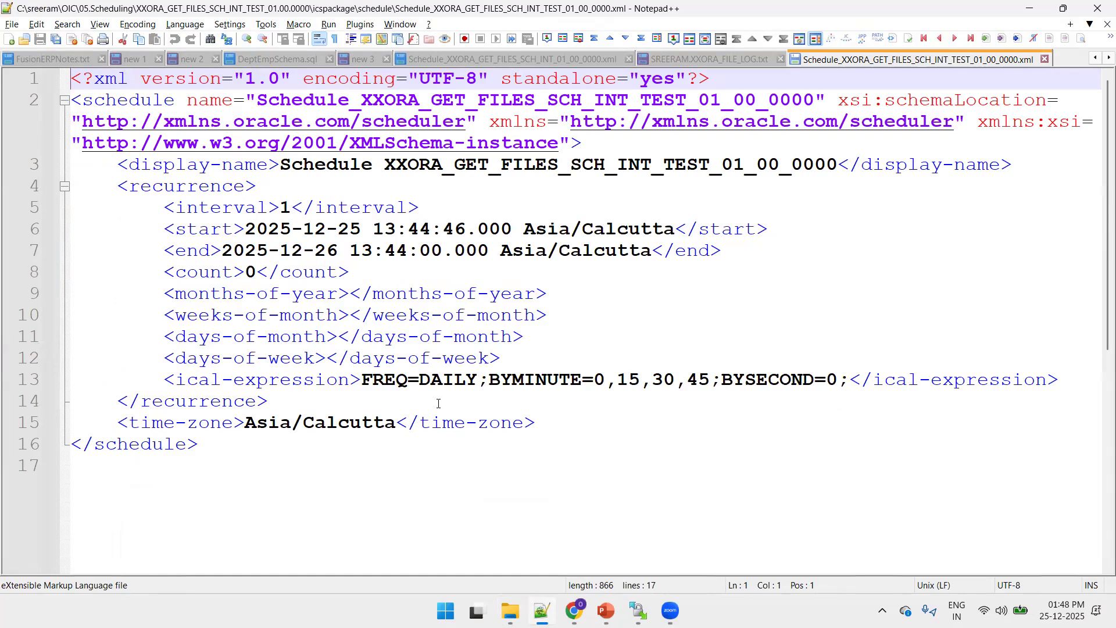
pyautogui.doubleClick(332, 378)
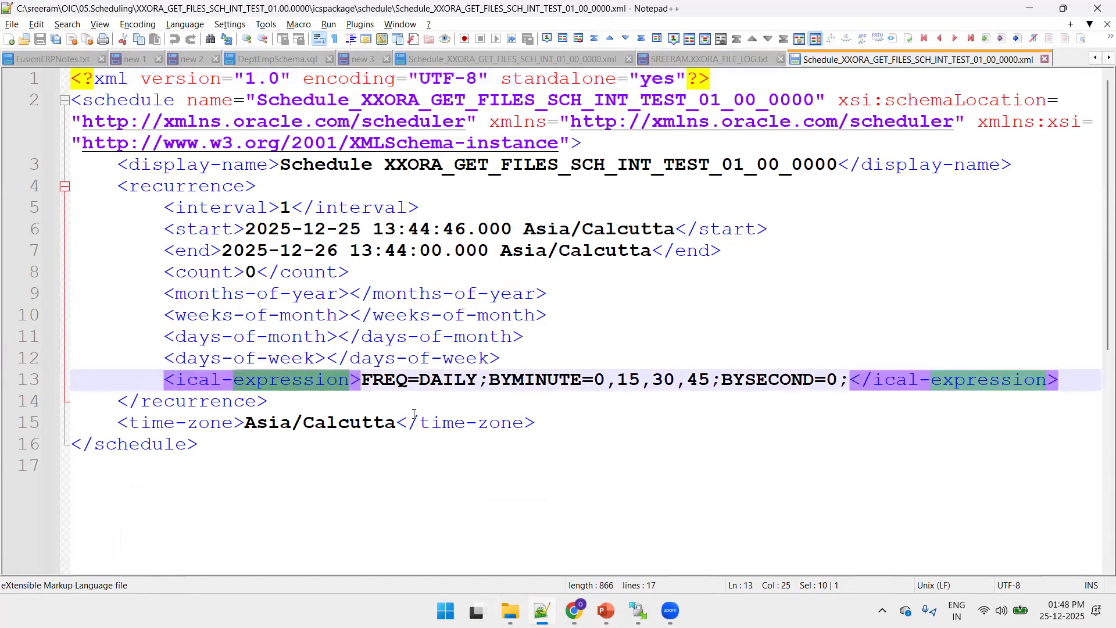
# Switch back to Oracle Integration and open the schedule page of XXORA_GET_FILES_SCH_INT_TEST
pyautogui.hotkey('alt', 'Tab')
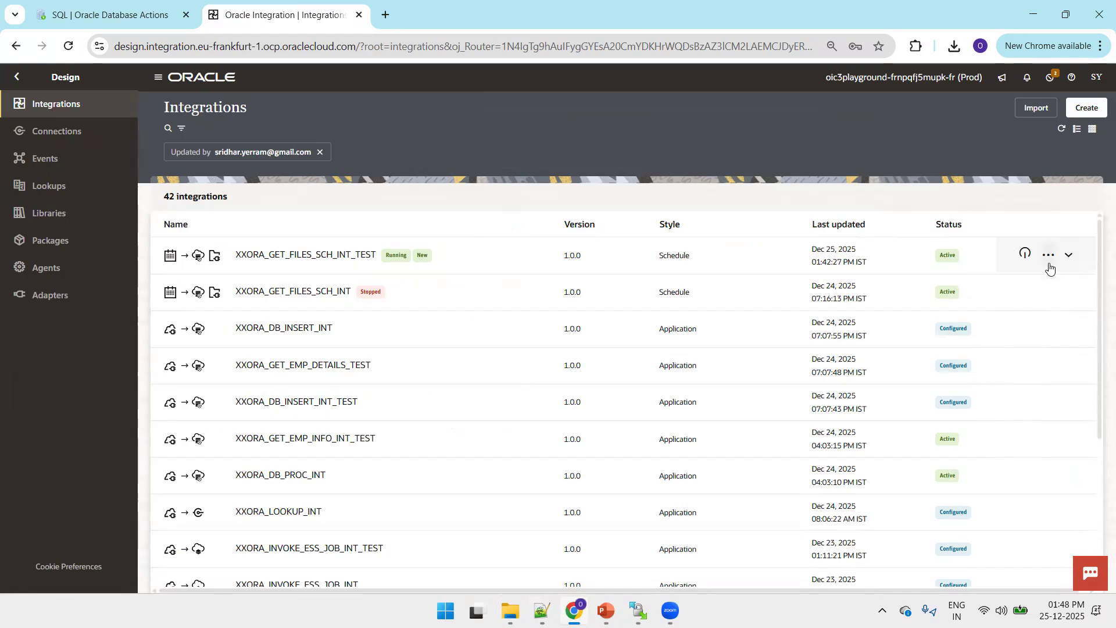
pyautogui.click(1049, 254)
pyautogui.click(1001, 318)
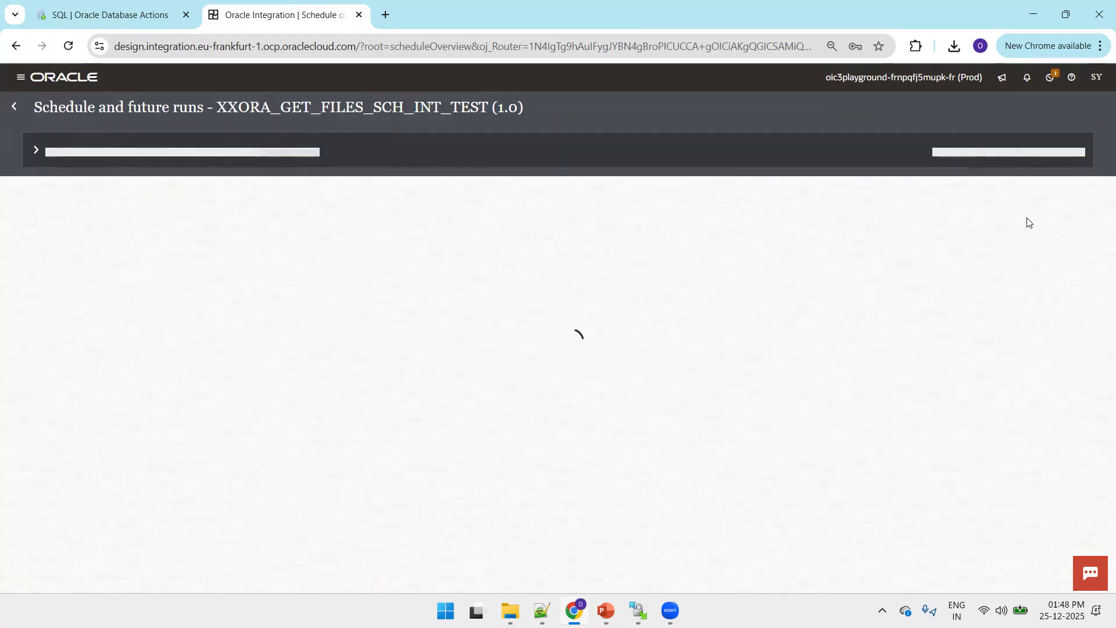
# Try to delete the integration's schedule while it is still running
pyautogui.click(1077, 156)
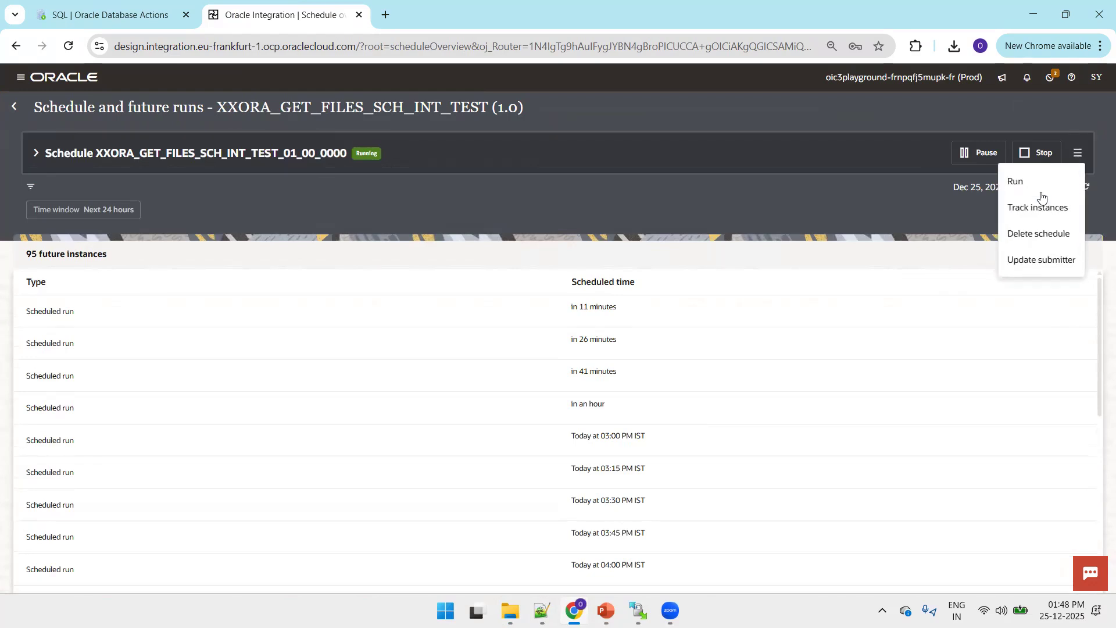
pyautogui.click(1041, 235)
pyautogui.click(678, 373)
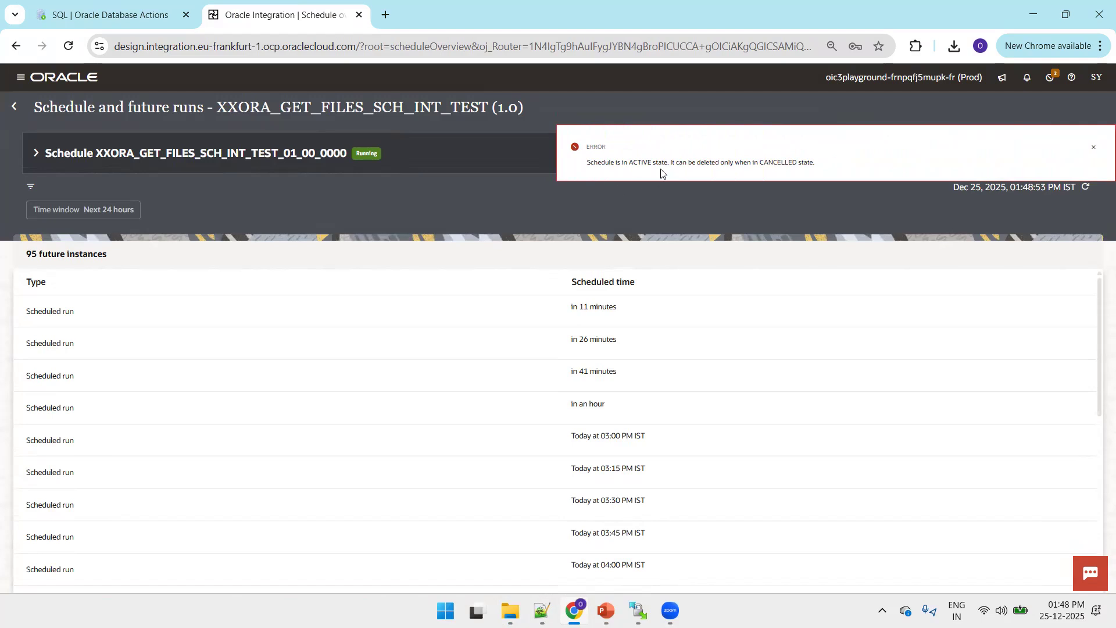
pyautogui.moveTo(612, 164); pyautogui.dragTo(666, 158)
pyautogui.click(1094, 147)
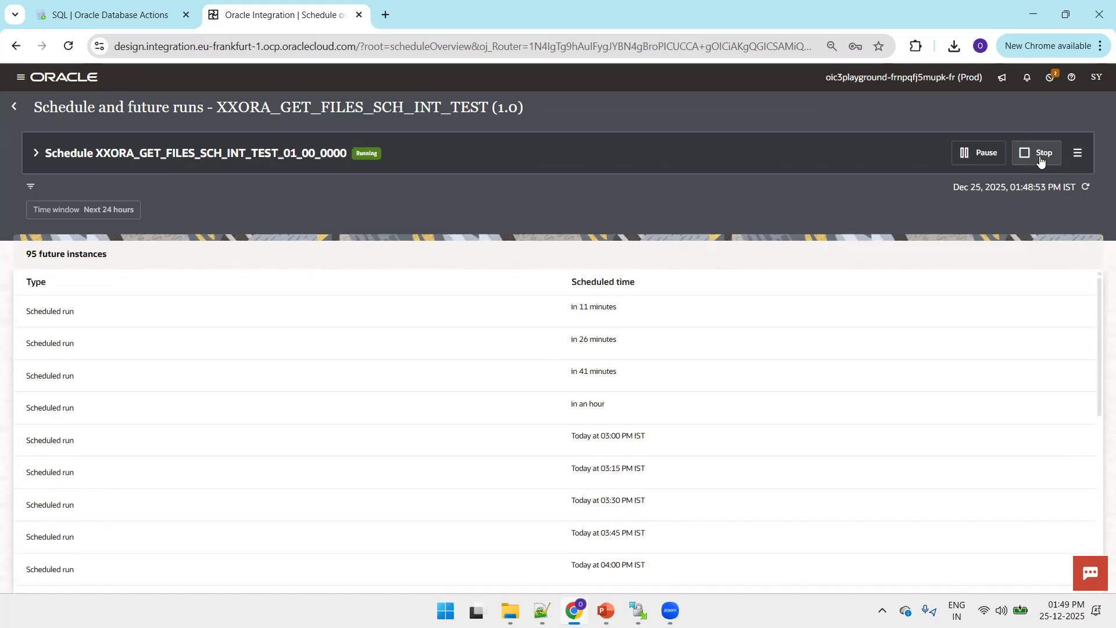
# Stop the running schedule of XXORA_GET_FILES_SCH_INT_TEST and confirm the stop request
pyautogui.click(1040, 154)
pyautogui.click(687, 368)
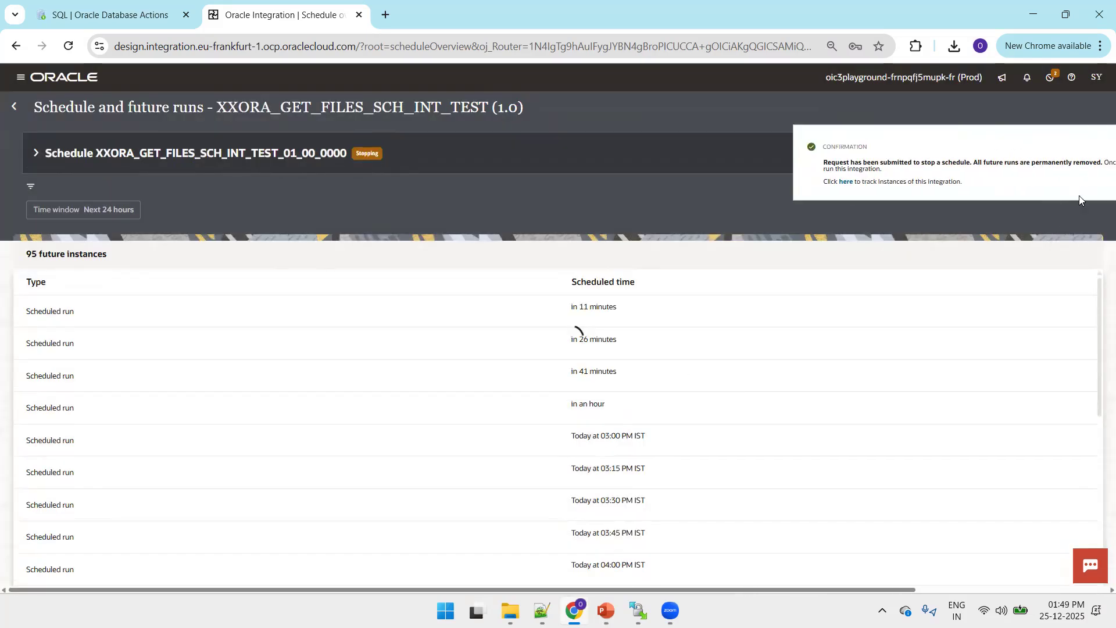
pyautogui.click(1094, 150)
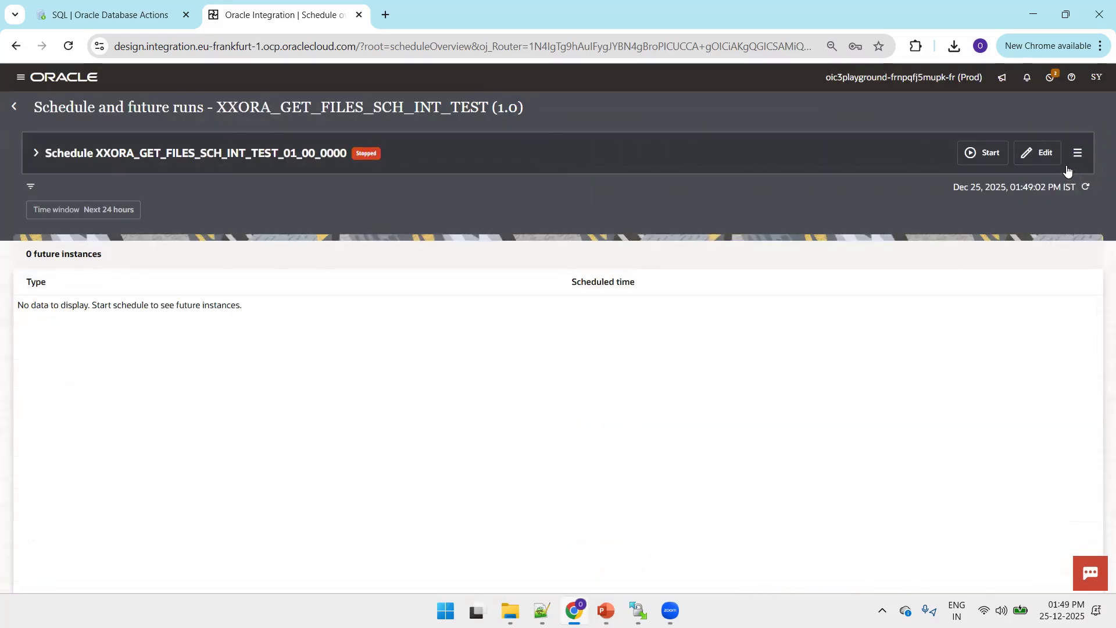
# Delete the stopped schedule from XXORA_GET_FILES_SCH_INT_TEST and return to the integrations list
pyautogui.click(1070, 168)
pyautogui.click(1077, 154)
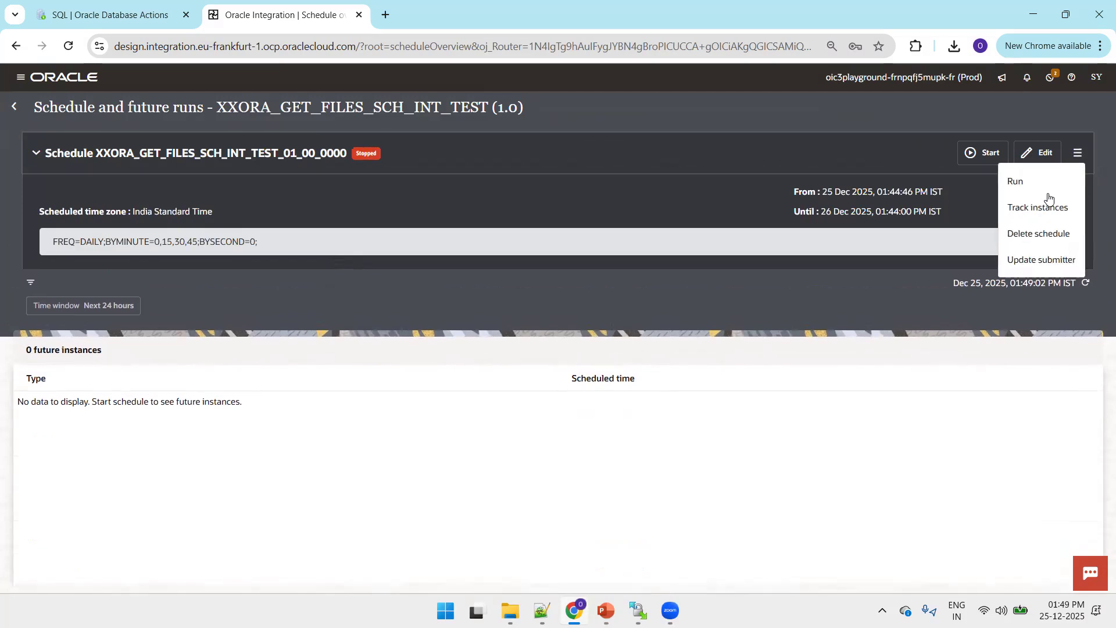
pyautogui.click(1041, 239)
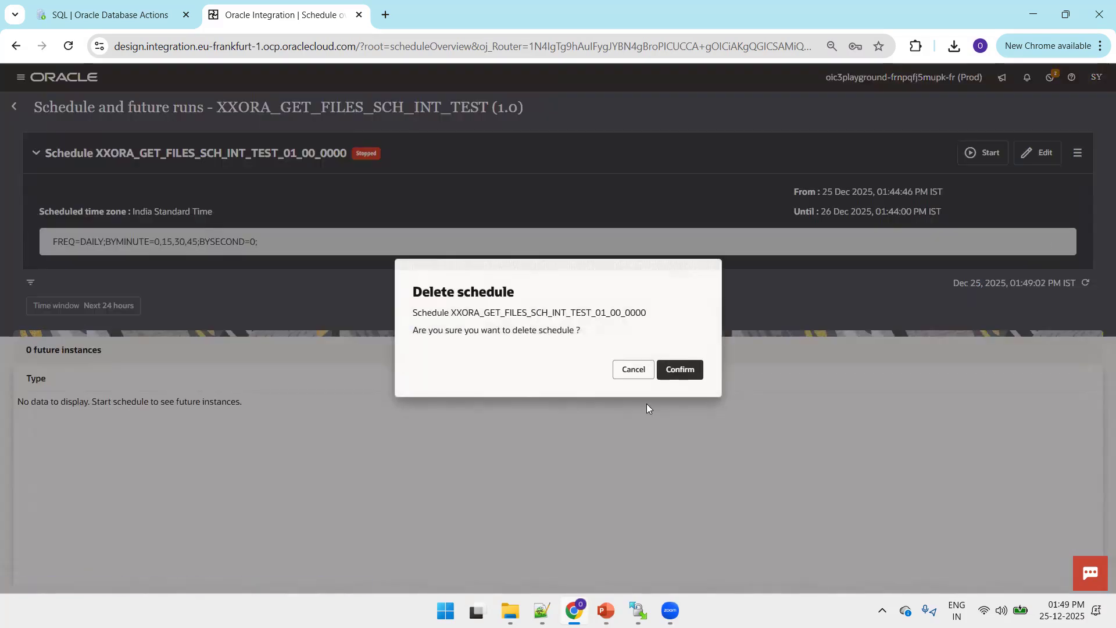
pyautogui.click(690, 375)
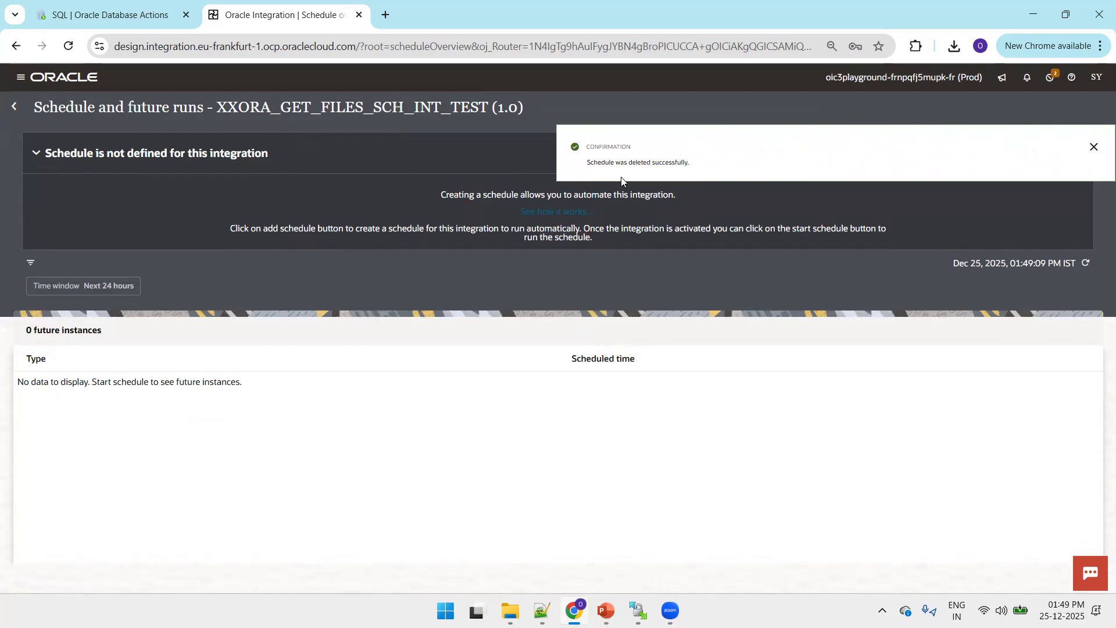
pyautogui.click(14, 107)
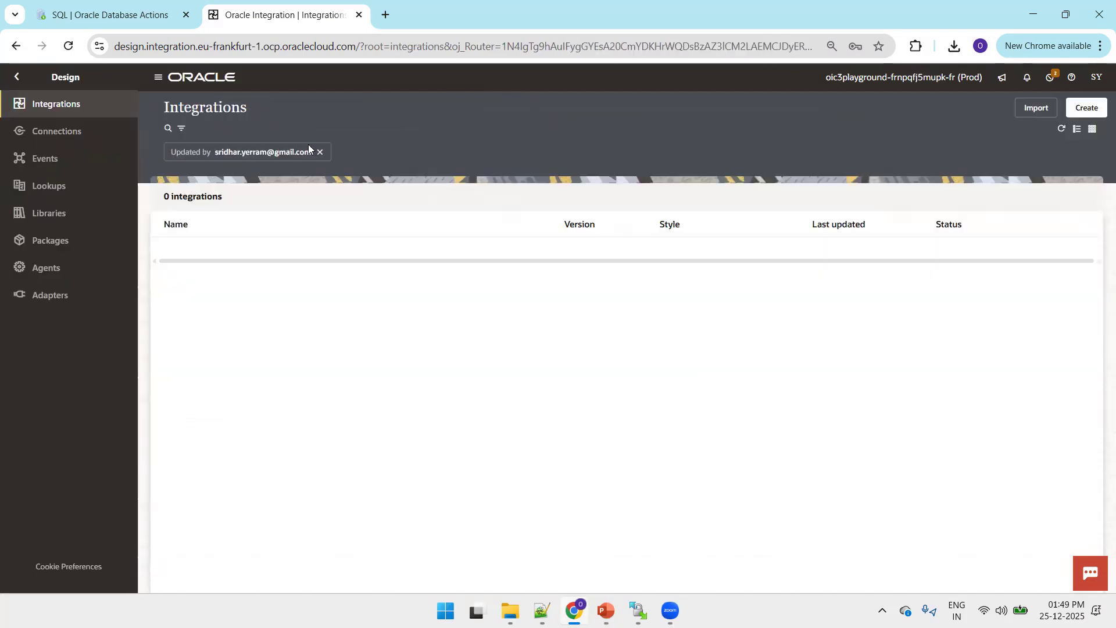